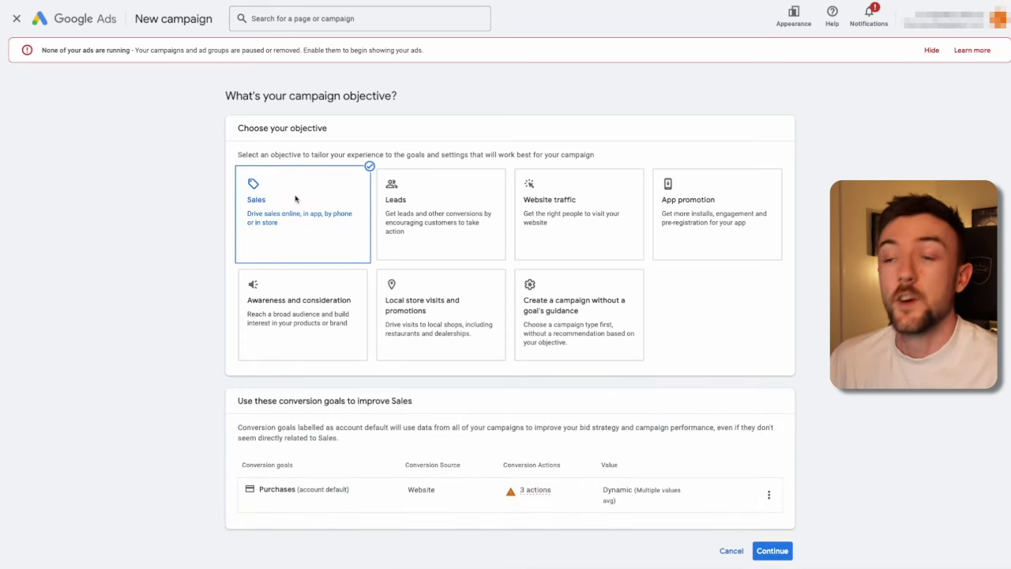
Step: Continue with the Sales objective and its Purchases conversion goal, and choose Search as the campaign type
scroll(733, 496, "down", 1)
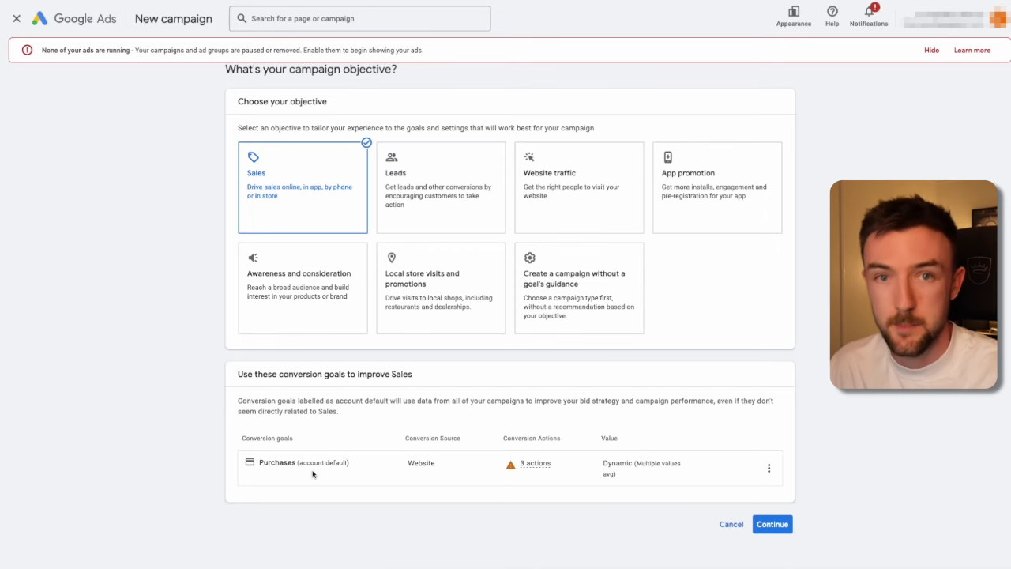
left_click(771, 524)
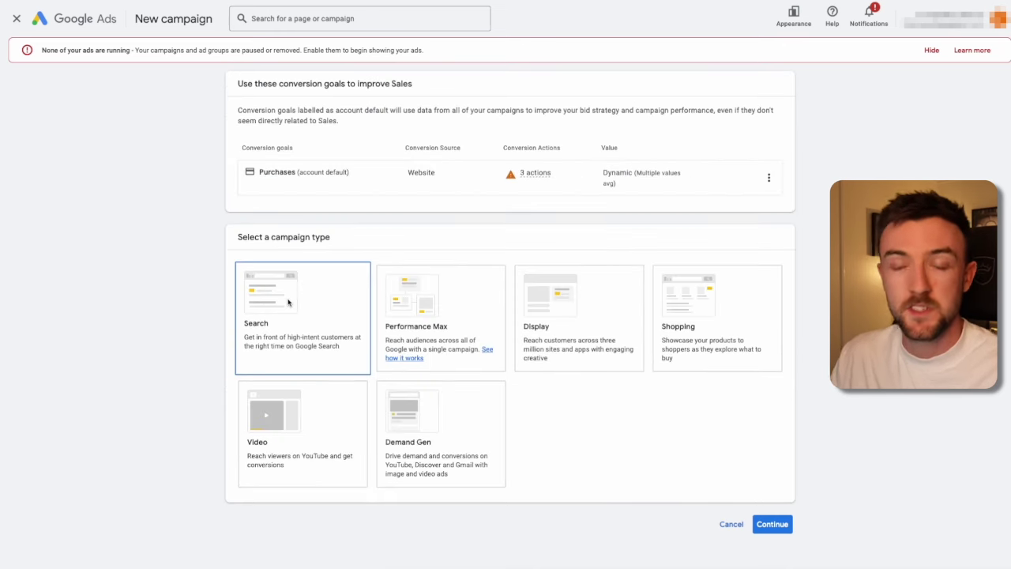
left_click(289, 302)
Step: Choose website visits as the way to reach the goal and enter GYMSHARK.CO.UK as the business website
scroll(557, 458, "down", 2)
left_click(300, 419)
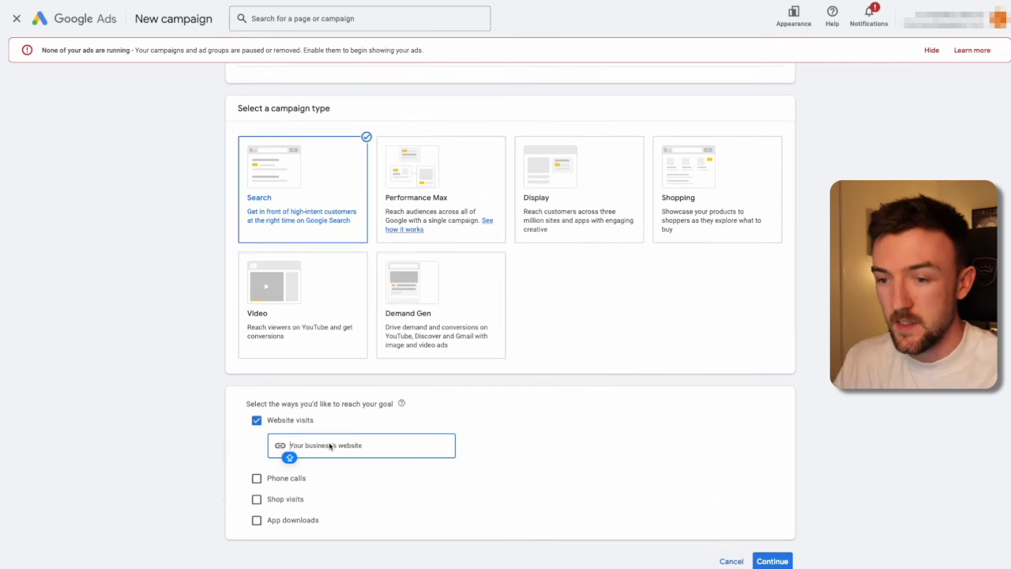
type("GYMSHARK")
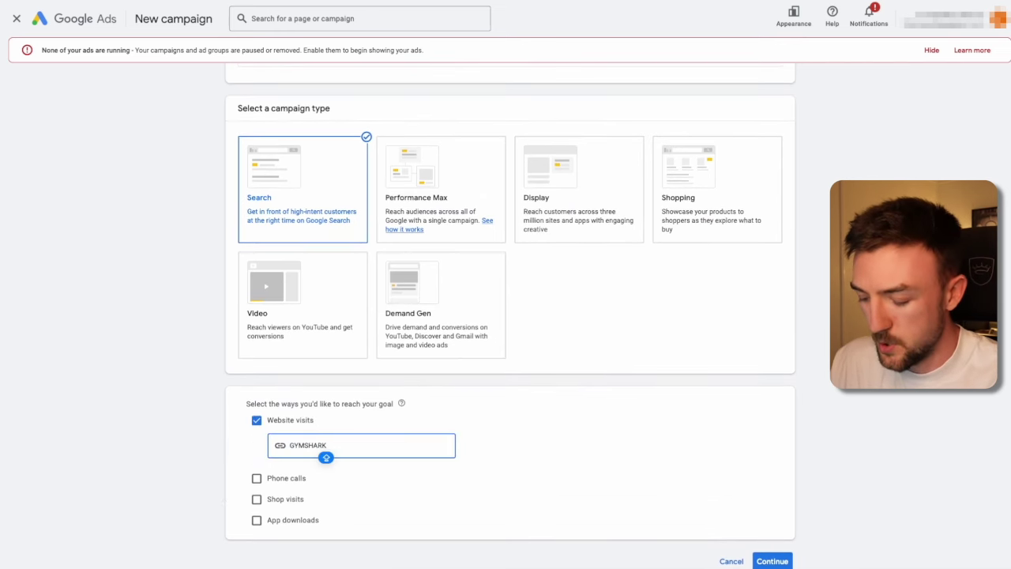
type(".CO.UK")
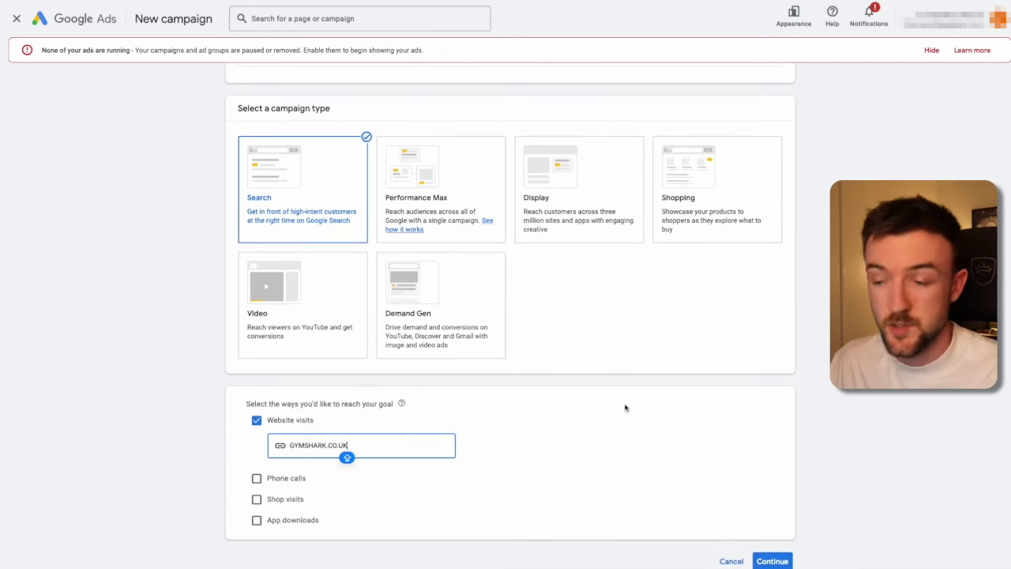
left_click(788, 562)
Step: Name the campaign "Brand search campaign" and continue to the bidding settings
scroll(481, 343, "down", 2)
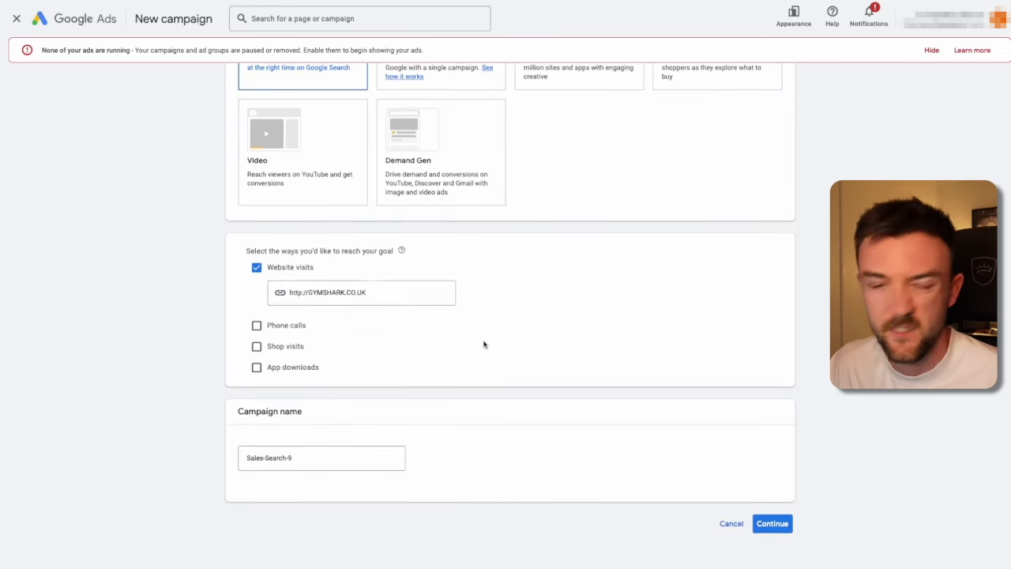
triple_click(321, 458)
type("Bra")
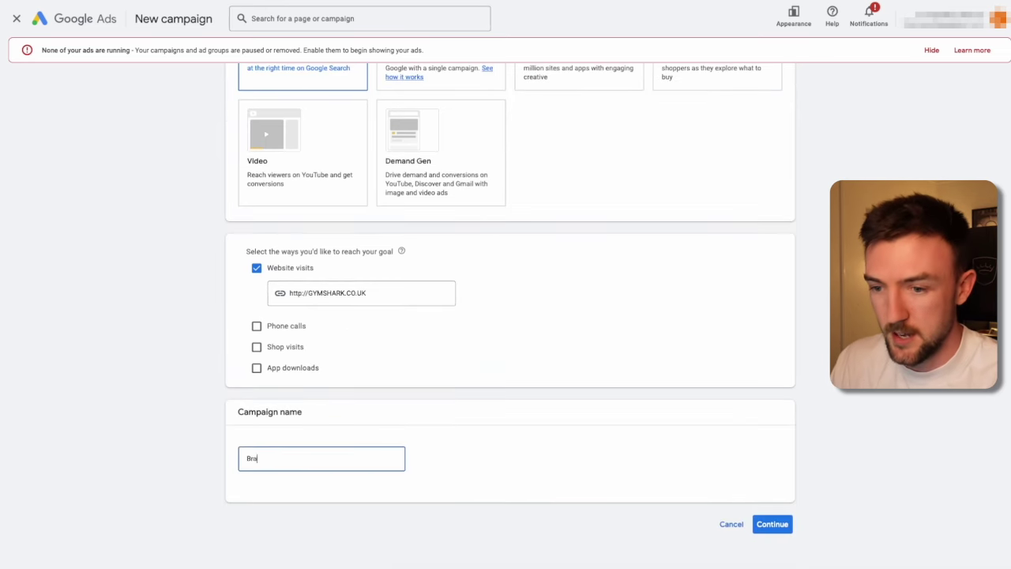
type("nd search ")
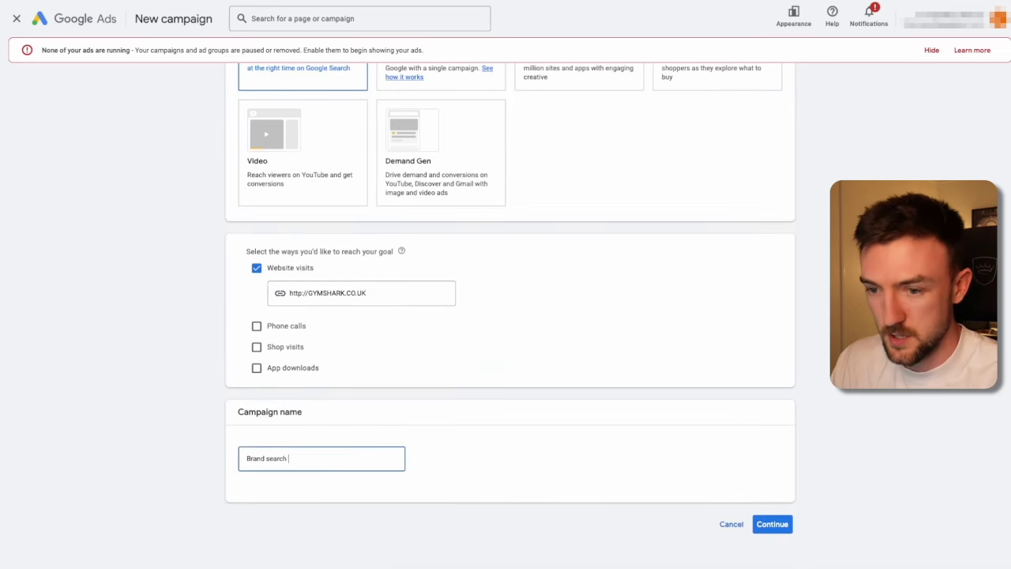
type("campaign")
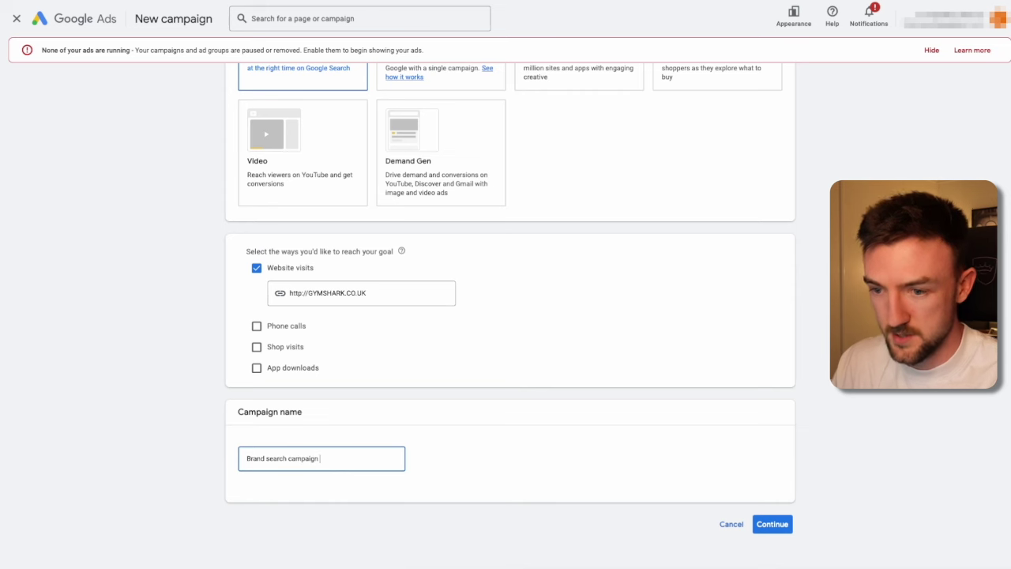
left_click(771, 523)
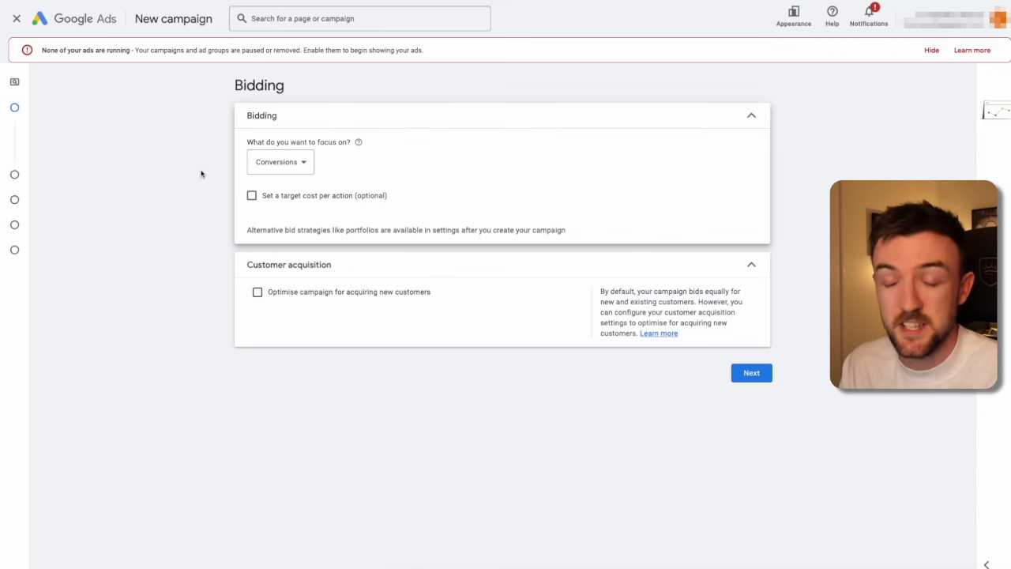
Step: Set the bidding focus to Conversion value and proceed to the campaign settings
left_click(293, 163)
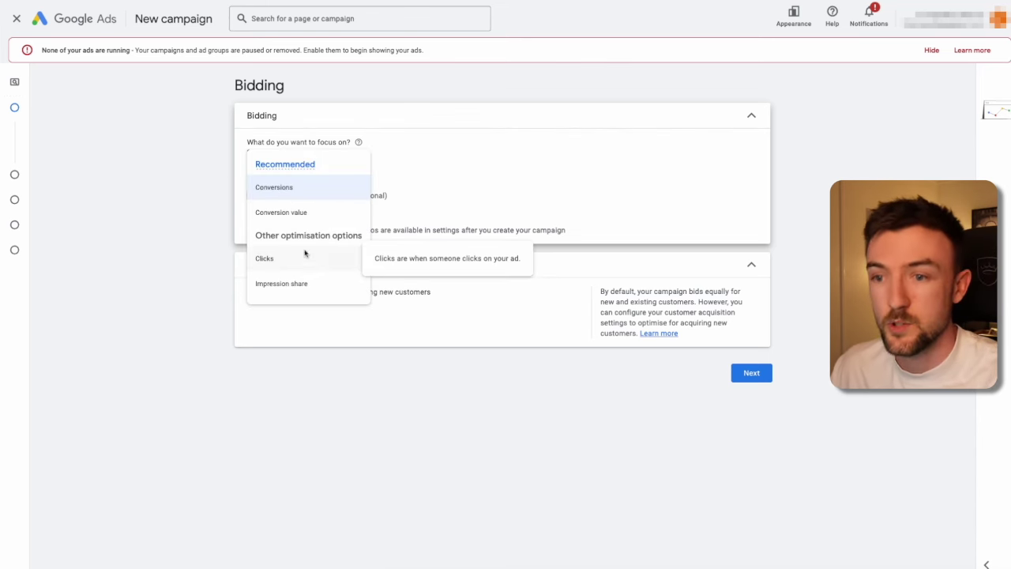
left_click(312, 196)
left_click(294, 168)
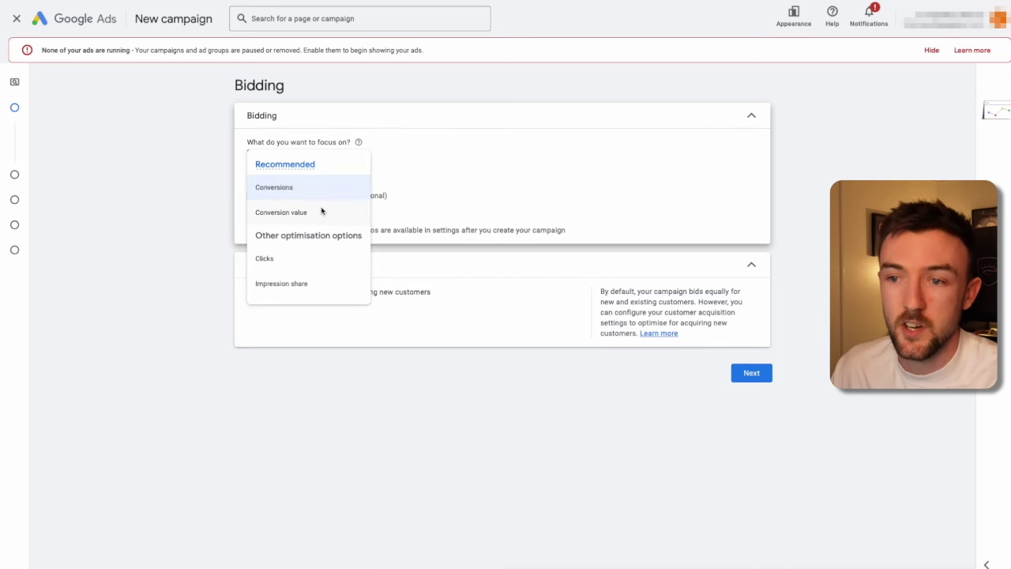
left_click(323, 211)
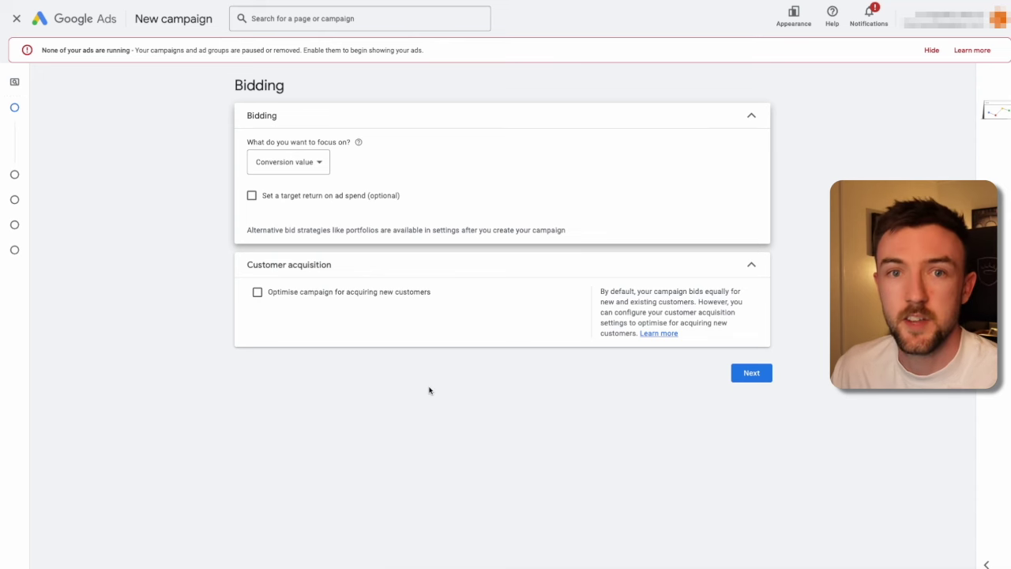
left_click(751, 372)
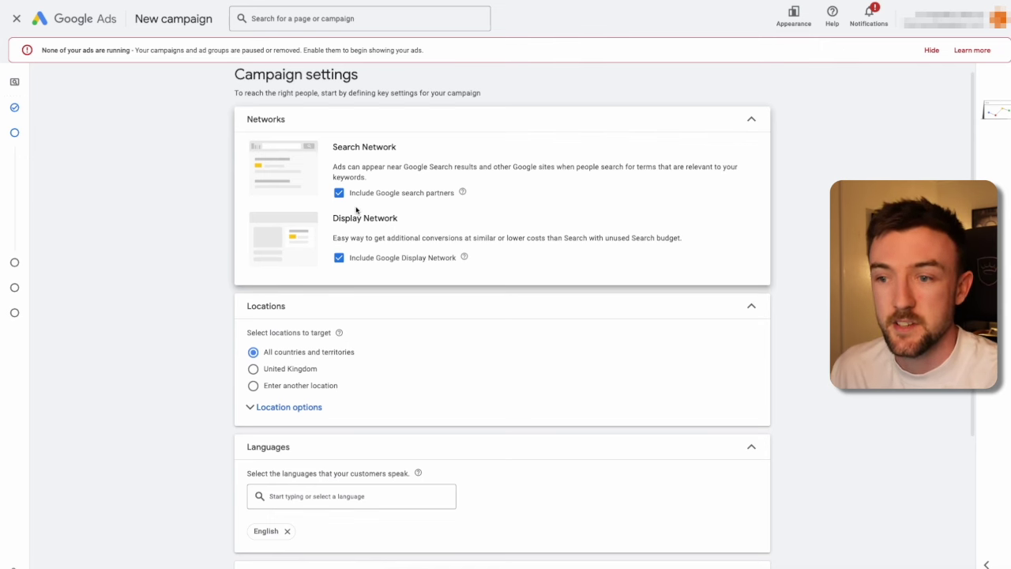
Step: Exclude the Google Display Network and target the United Kingdom as the campaign location
left_click(339, 258)
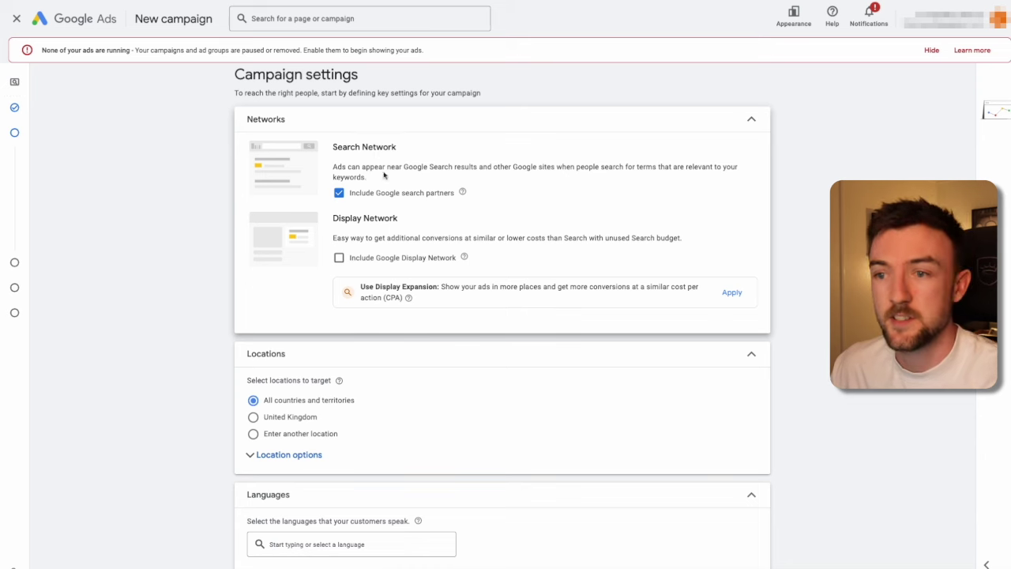
scroll(158, 264, "down", 3)
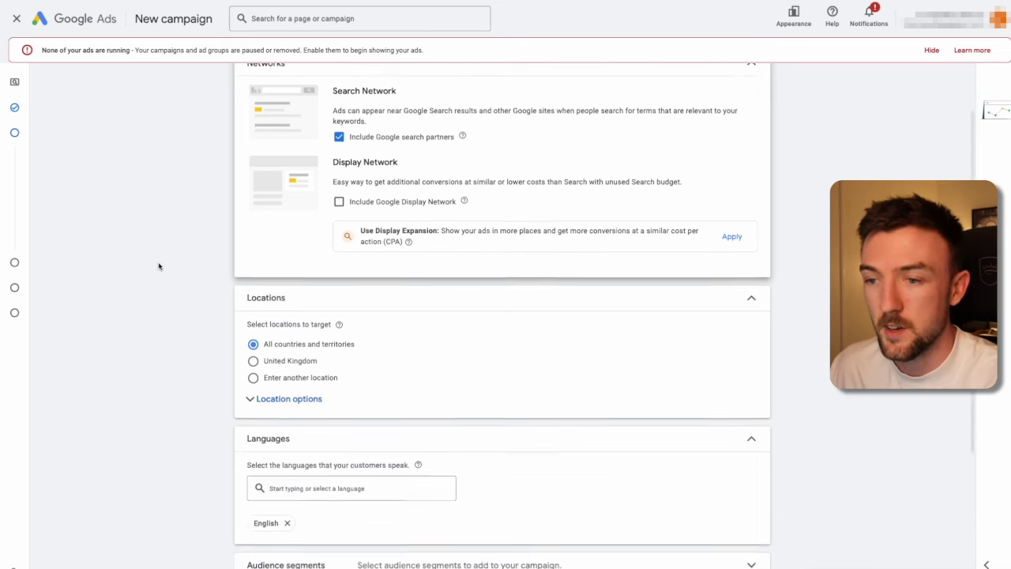
left_click(253, 222)
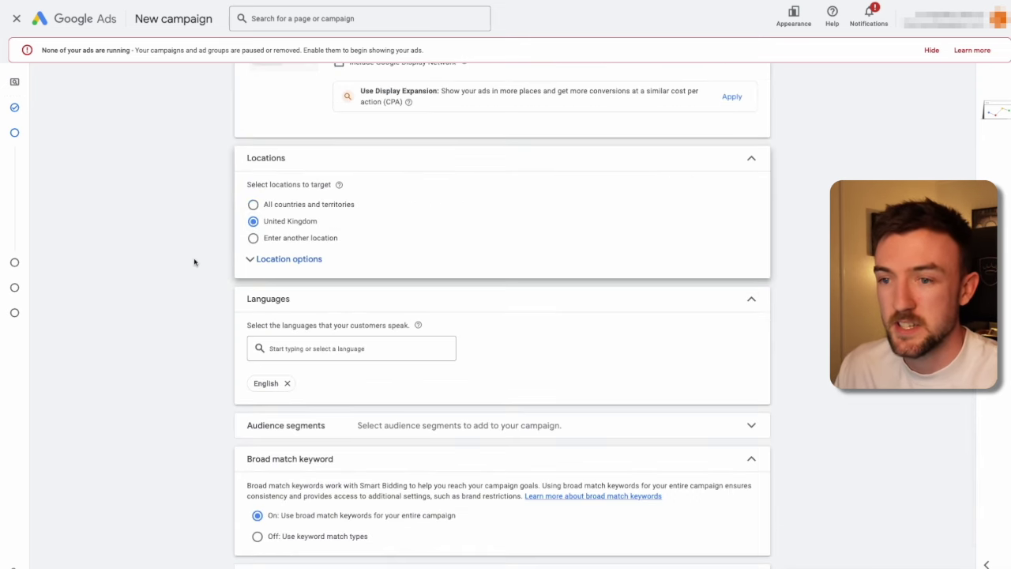
Step: Look at the audience segment options and their targeting setting, then collapse the section
scroll(229, 340, "down", 1)
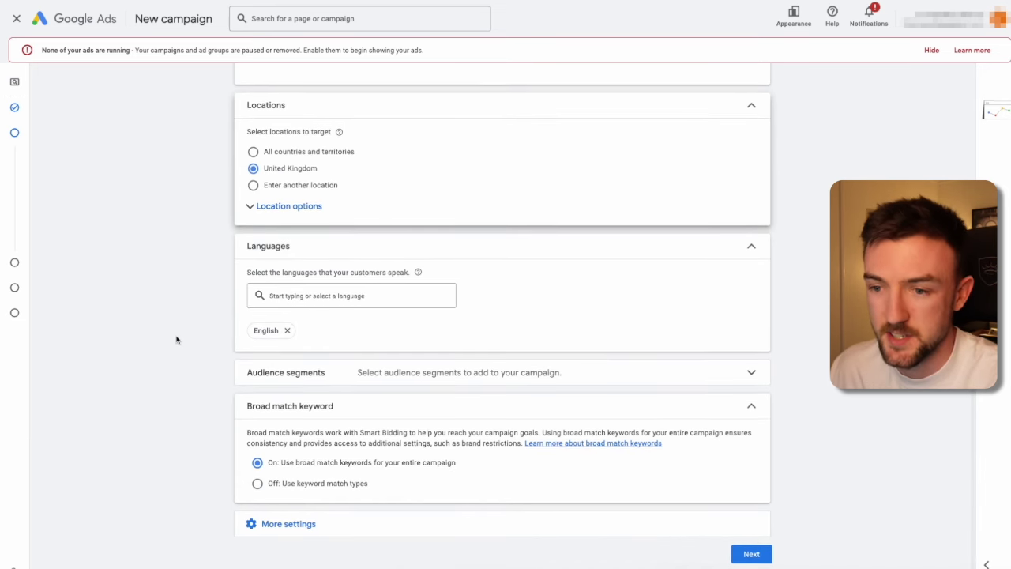
left_click(349, 375)
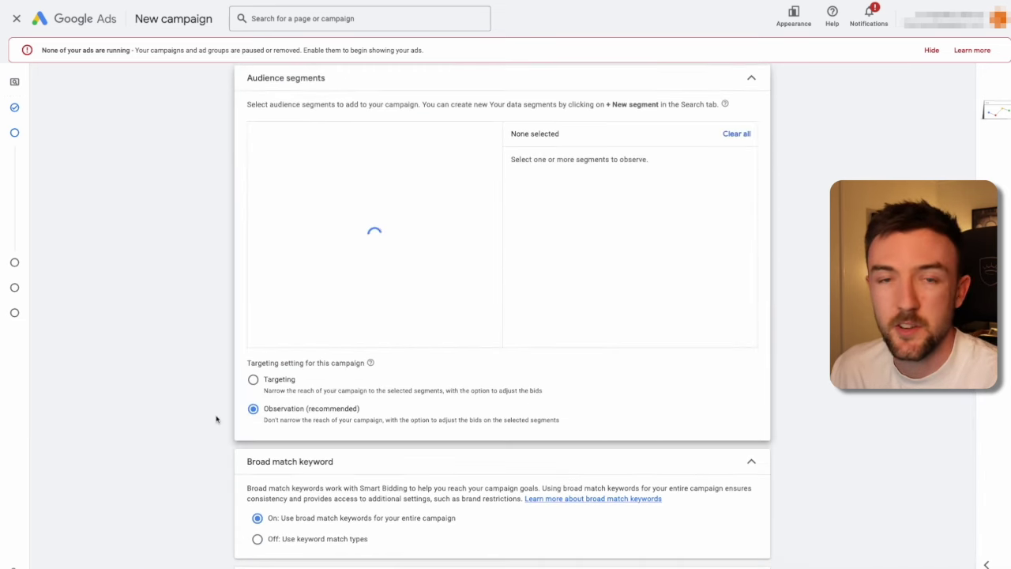
left_click(206, 322)
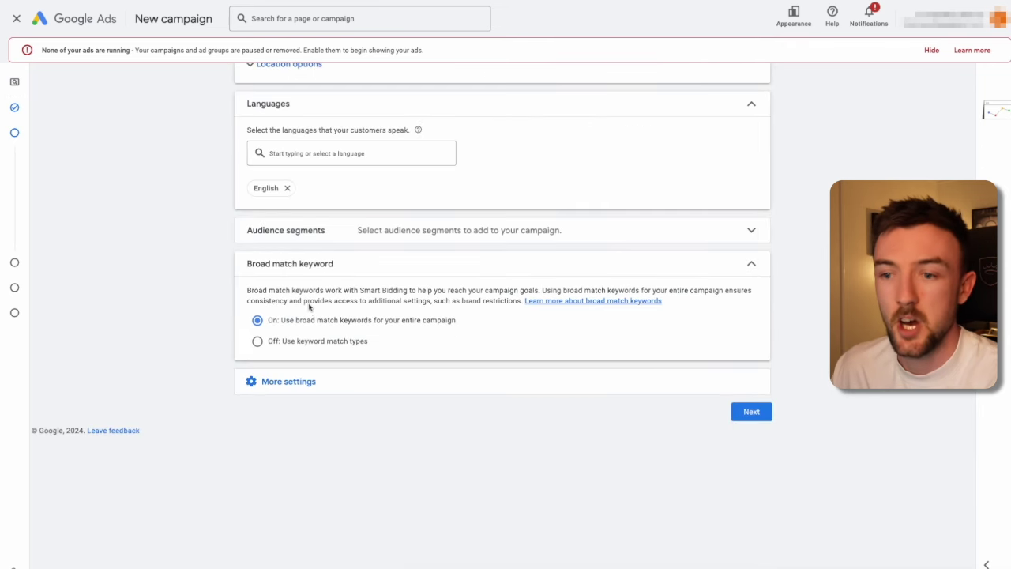
Step: Turn broad match off to use keyword match types, show the additional settings, and proceed to keywords and ads
left_click(257, 341)
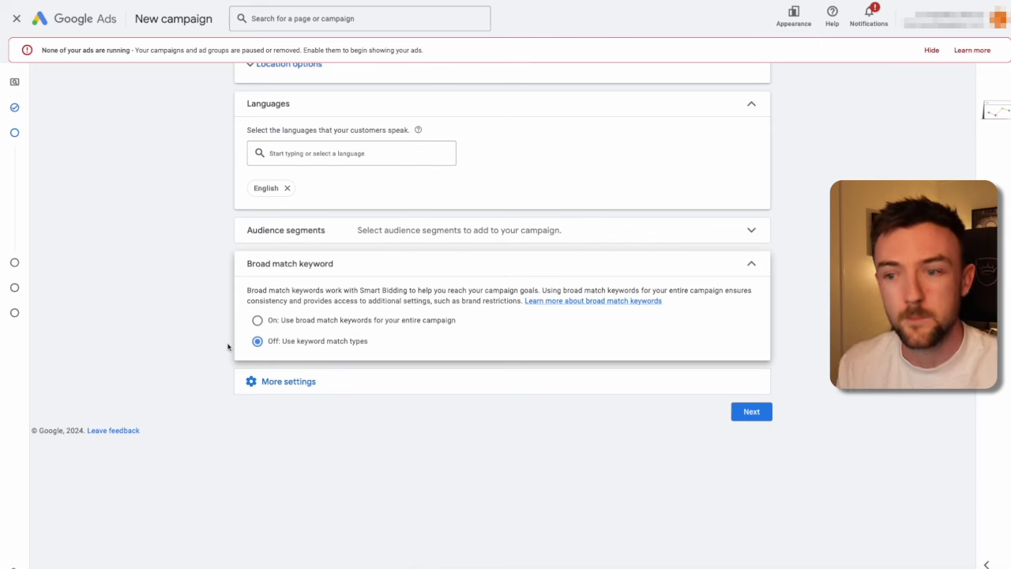
left_click(333, 390)
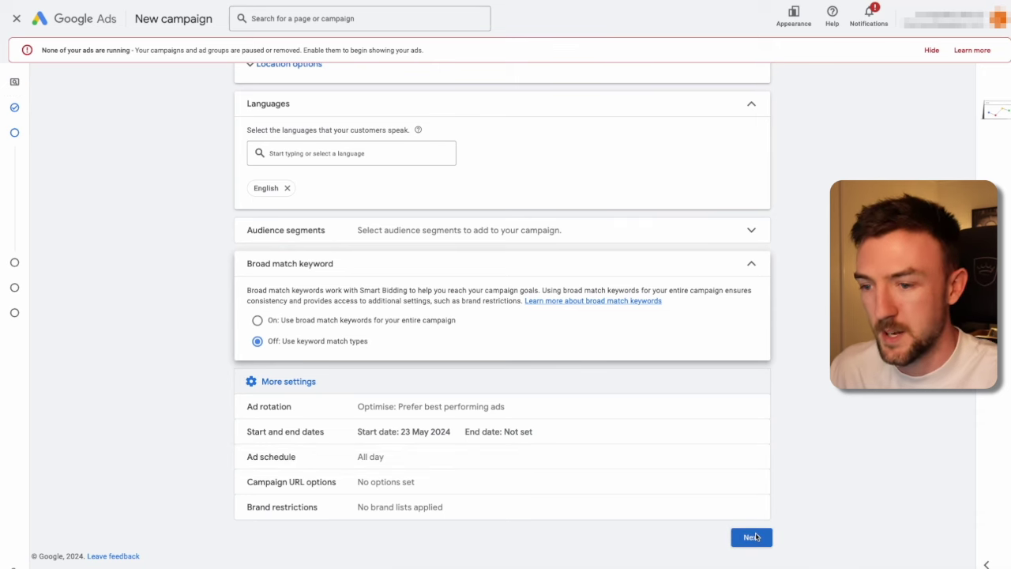
left_click(751, 537)
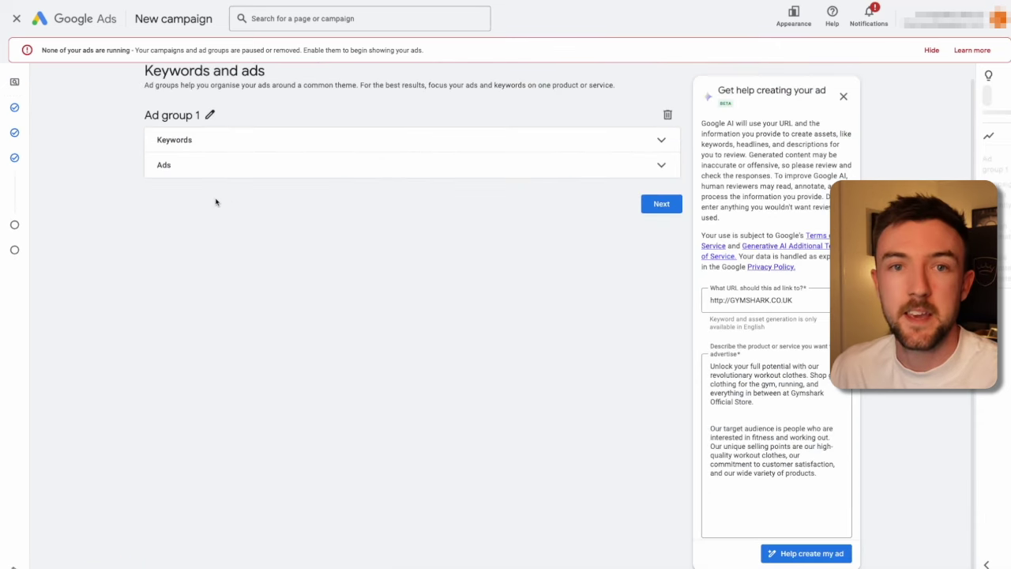
Step: Rename Ad group 1 as "Brand search"
left_click(210, 114)
type("V")
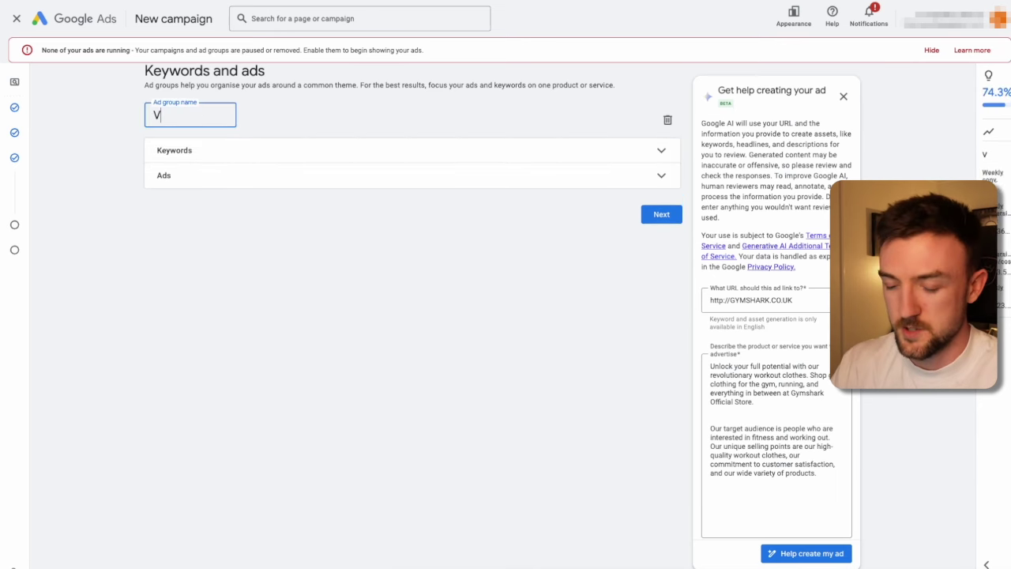
type("i")
key("BackSpace")
key("BackSpace")
type("Brand s")
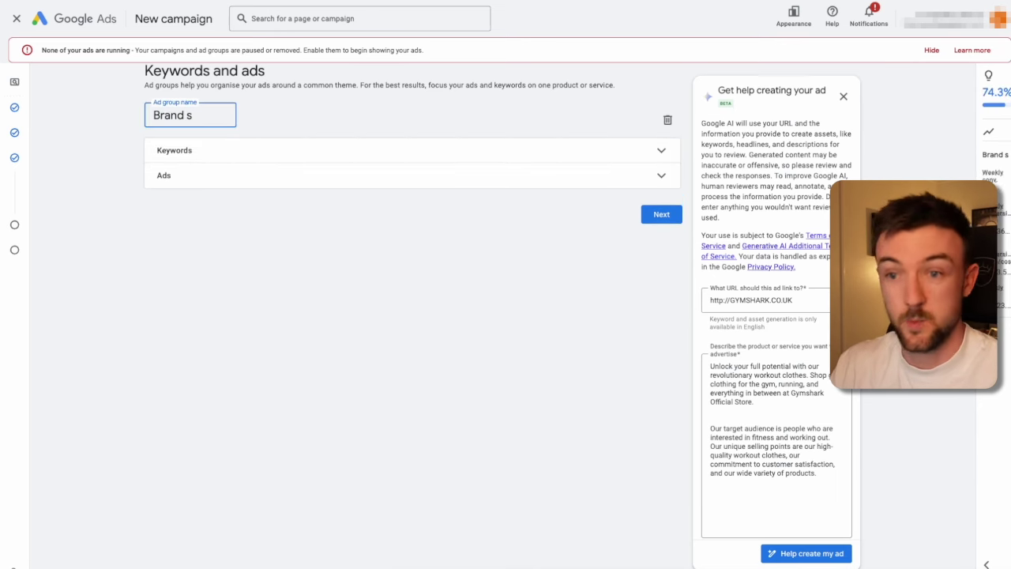
type("eawrch")
key("BackSpace")
key("BackSpace")
key("BackSpace")
key("BackSpace")
type("rch")
Step: Skip the AI suggestions and replace the keywords with gymshark, gymshark discount code, review, coupon code, shipping time, customer support, contact and trust pilot
left_click(218, 142)
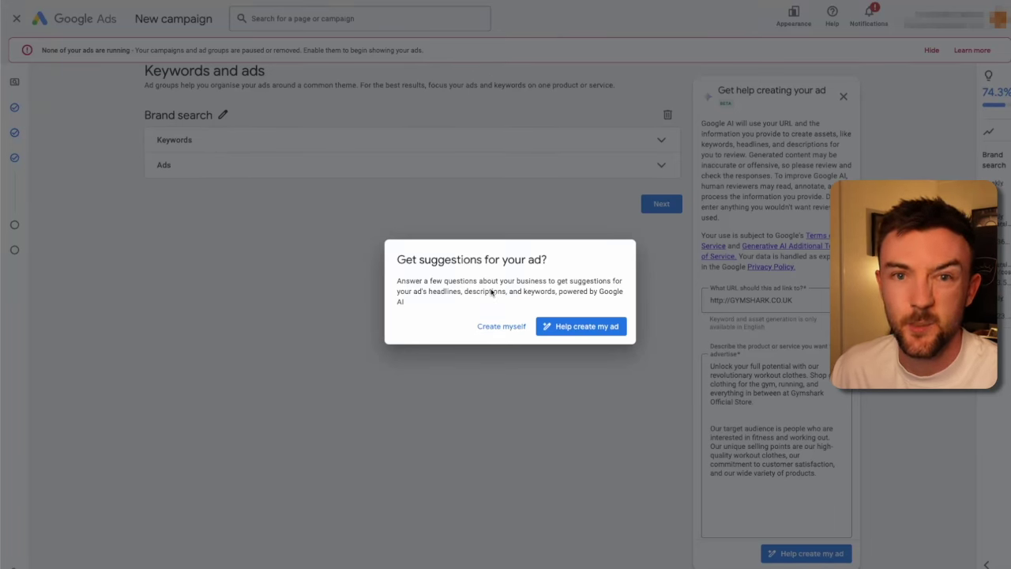
left_click(505, 329)
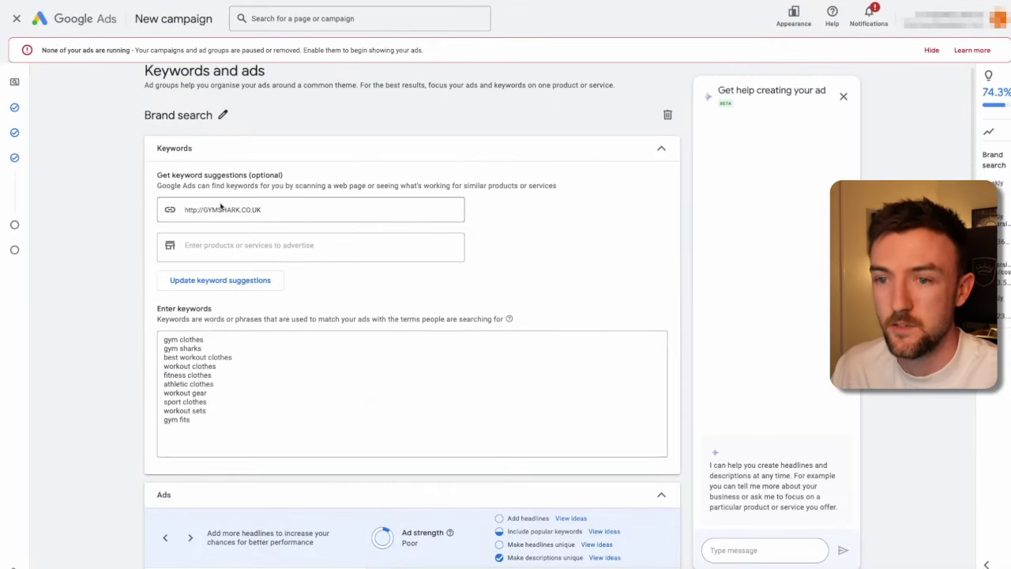
left_click_drag(192, 422, 164, 340)
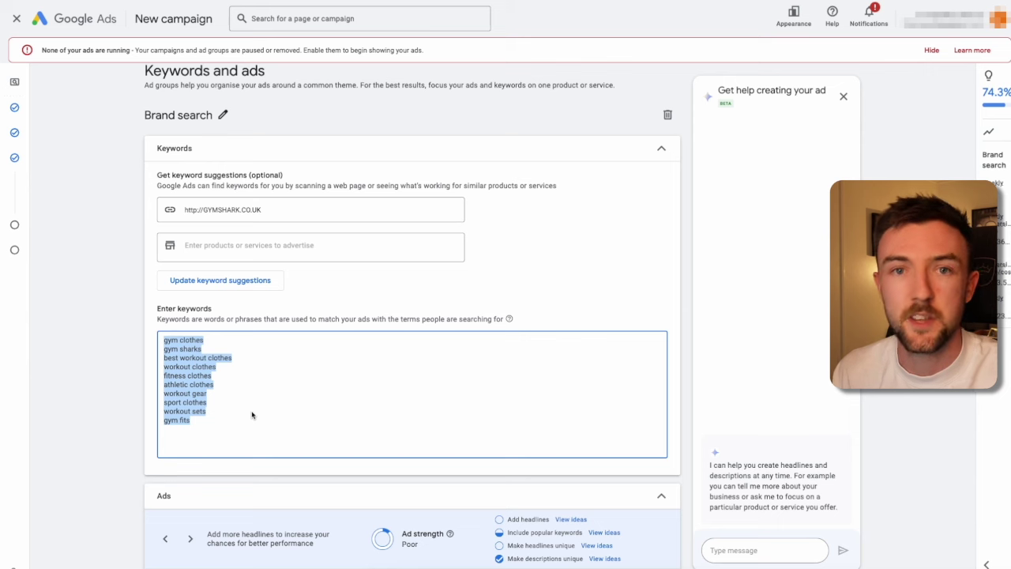
type("gymshark gymshark discount code gymshark review gymshark coupon code gymshark shipping time gymshark customer support gymshark contact gymshark trust pilot")
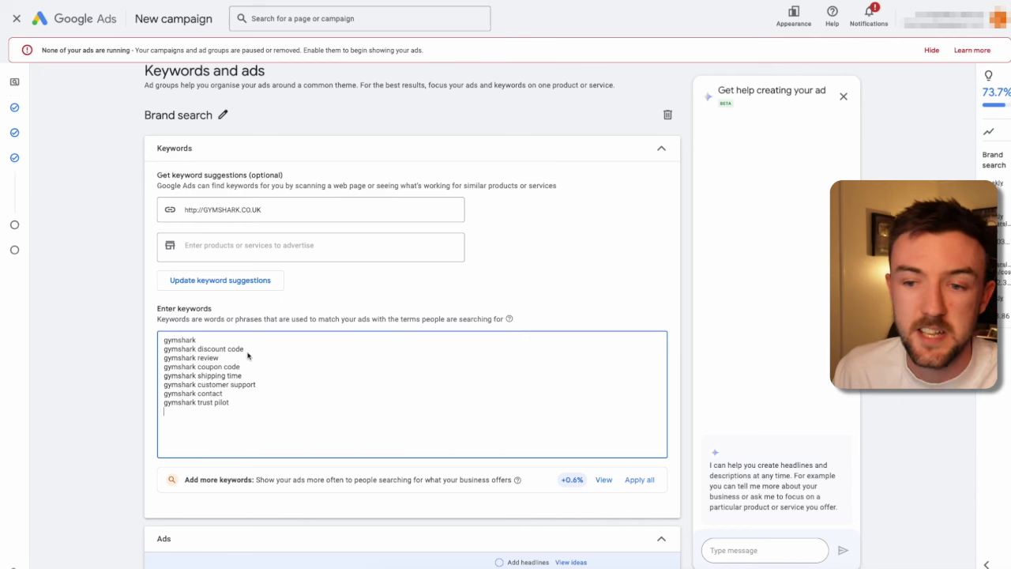
Step: Add "gymshark returns policy" as a new keyword at the end of the keyword list
left_click(231, 402)
key("Return")
type("g")
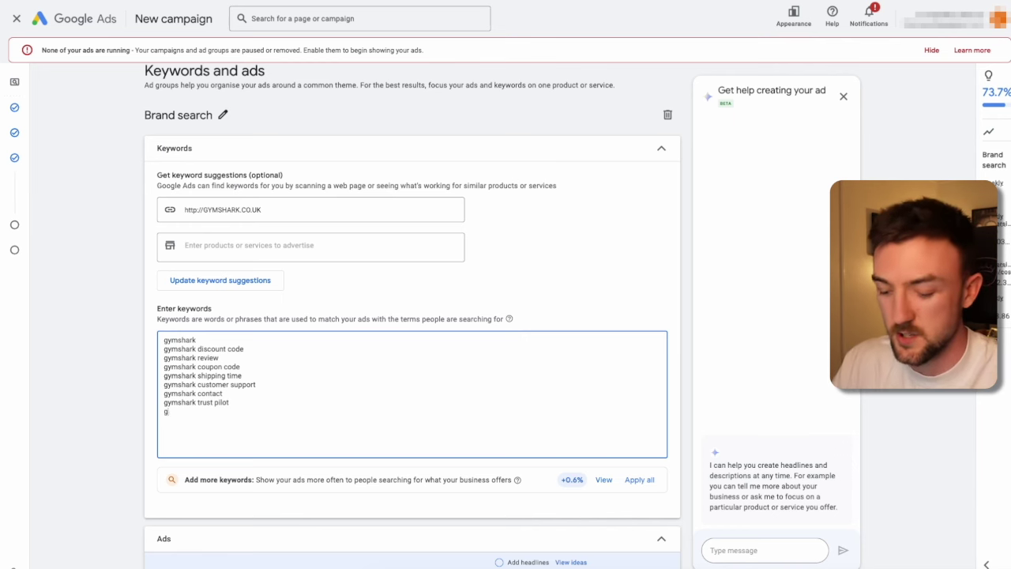
type("ymshark return")
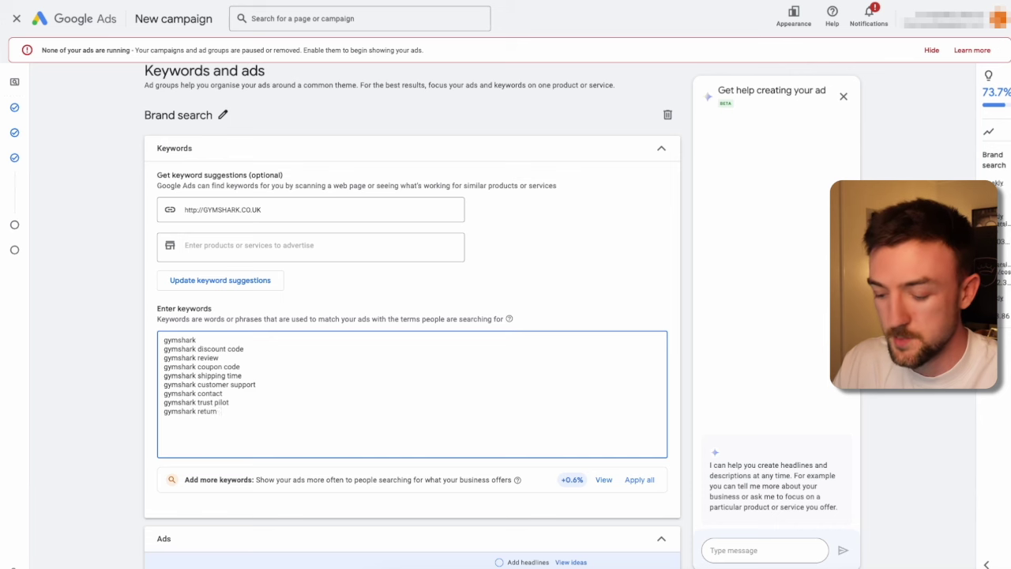
type("s policy")
key("Return")
key("Return")
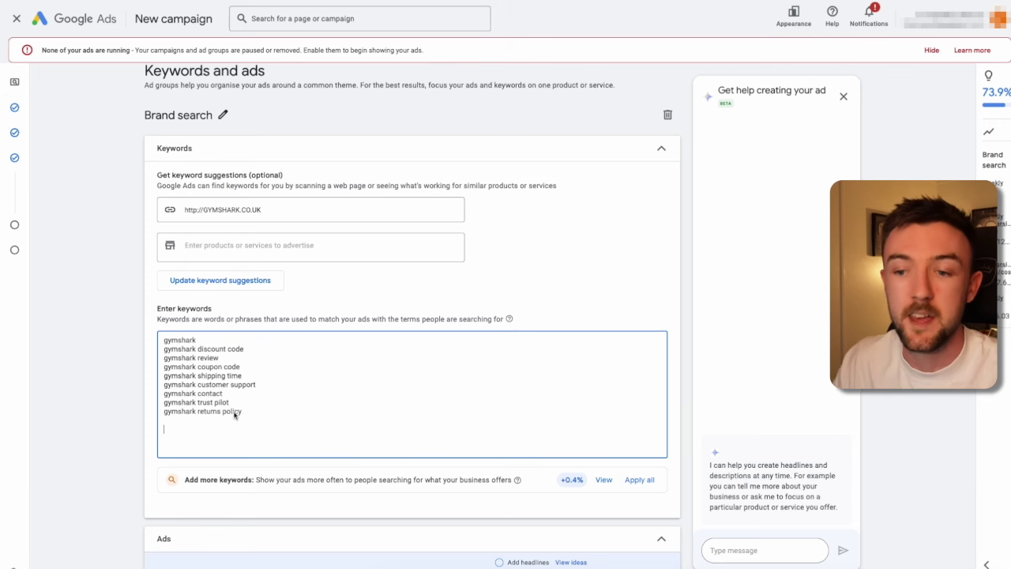
Step: Copy all the gymshark keywords, switch to Adwords Wrapper, replace its keyword list with them and wrap them into match types
left_click_drag(260, 413, 161, 415)
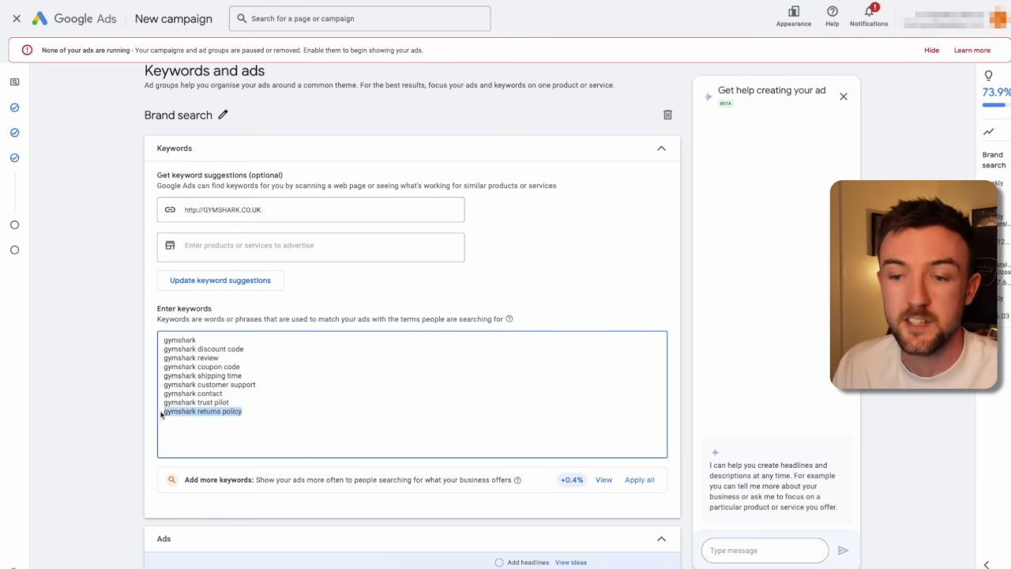
left_click(257, 414)
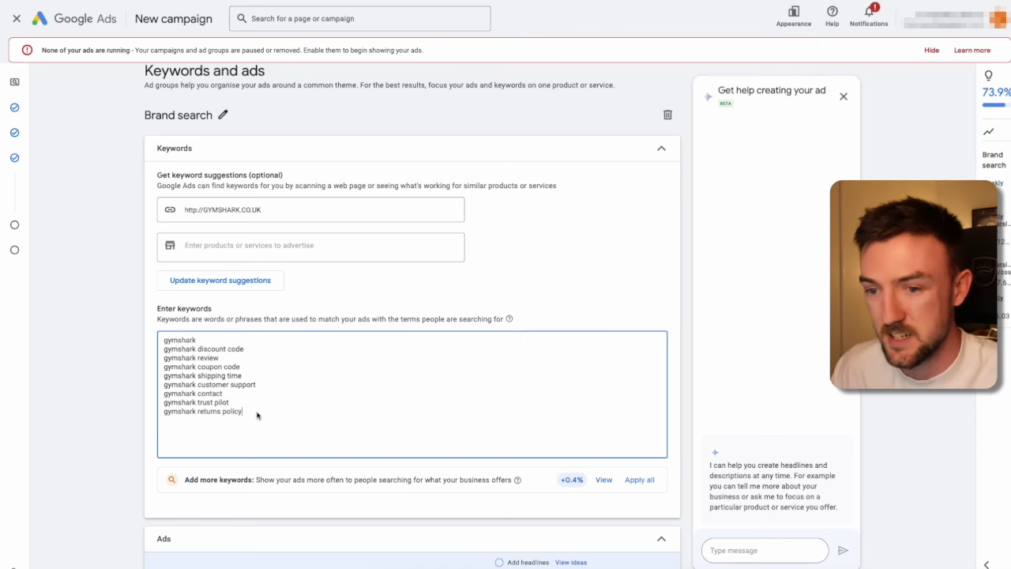
left_click_drag(261, 417, 140, 343)
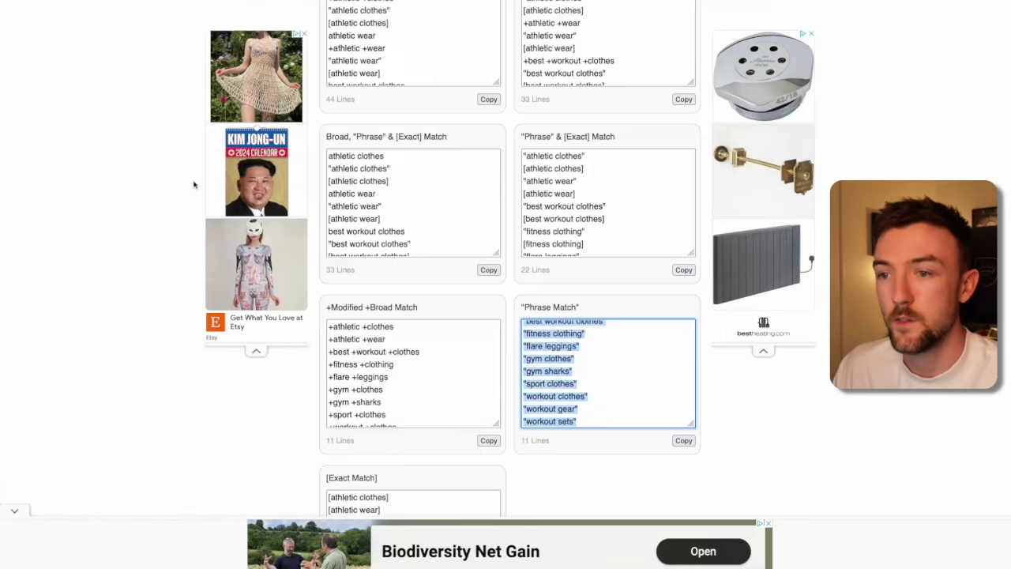
scroll(195, 184, "up", 7)
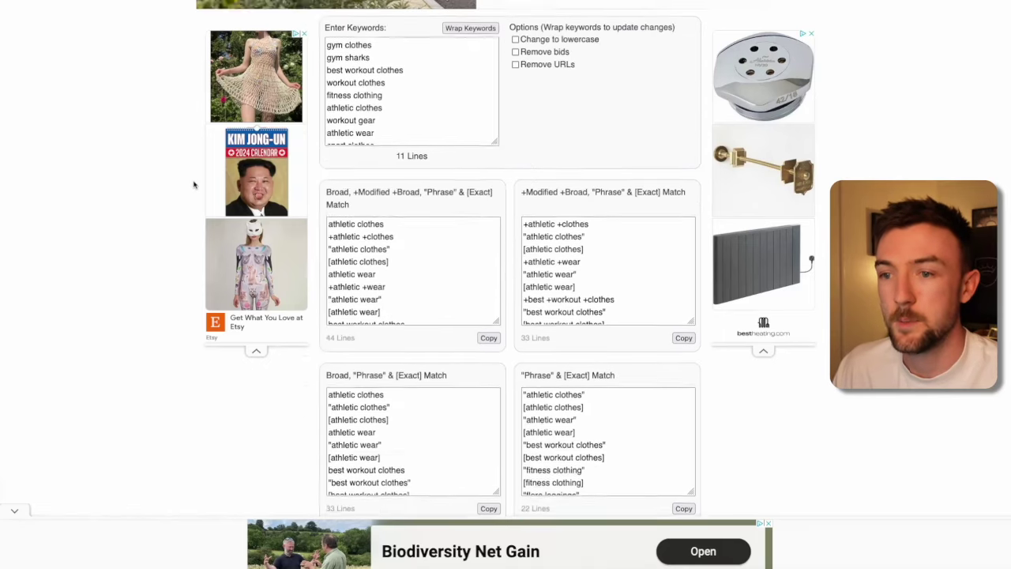
scroll(302, 297, "down", 3)
scroll(422, 251, "up", 1)
scroll(422, 251, "down", 2)
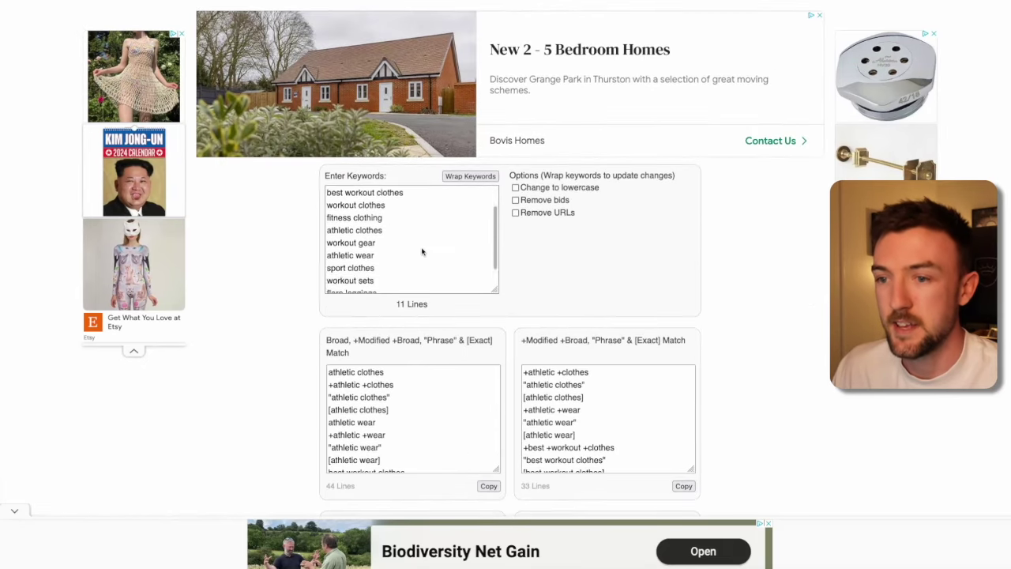
left_click_drag(392, 281, 289, 177)
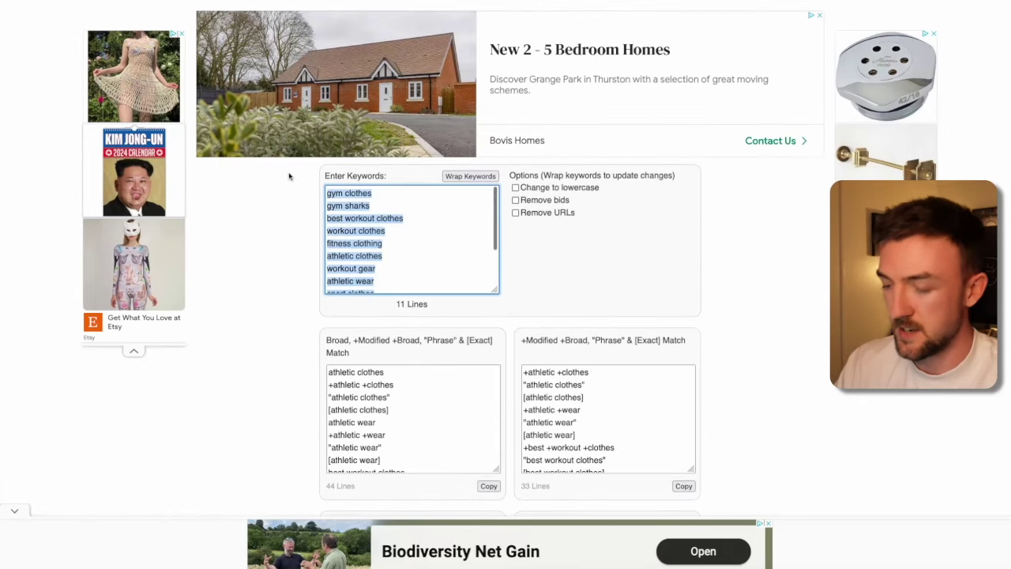
key("BackSpace")
key("ctrl+v")
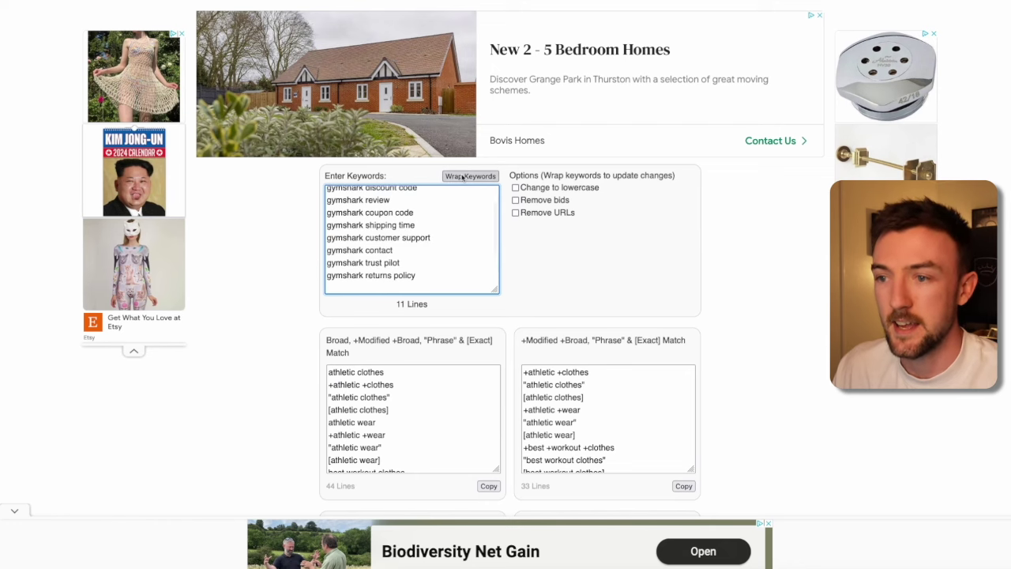
left_click(463, 177)
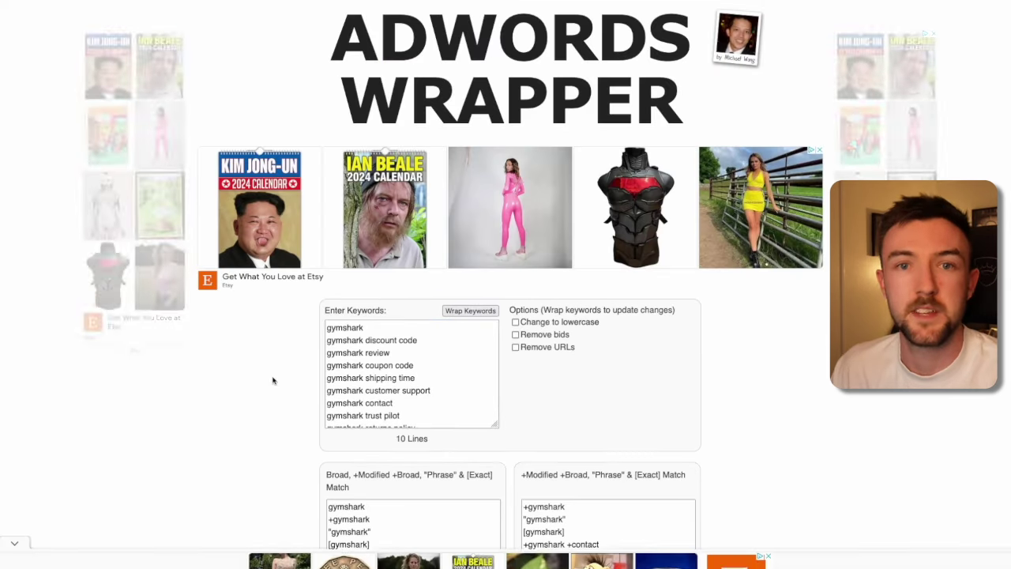
Step: Copy the wrapped Exact Match list and replace the Brand search keywords in Google Ads with the bracketed versions
scroll(297, 349, "down", 2)
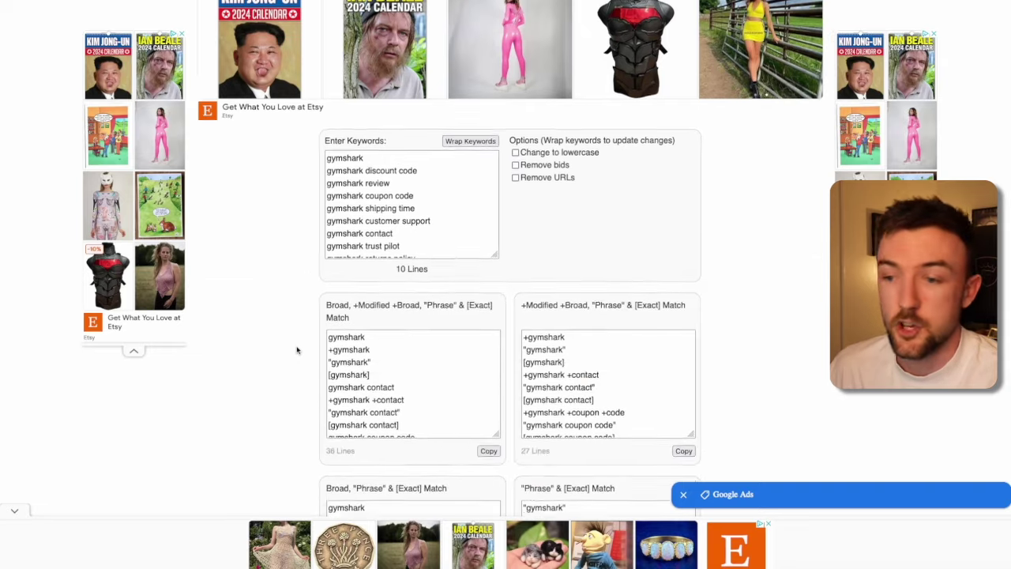
scroll(297, 350, "down", 3)
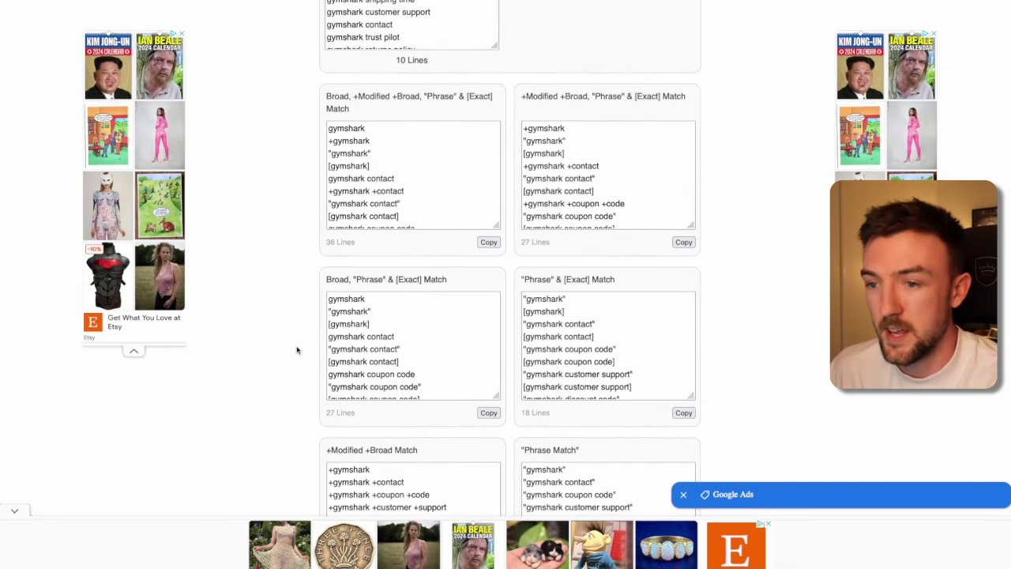
scroll(296, 350, "down", 5)
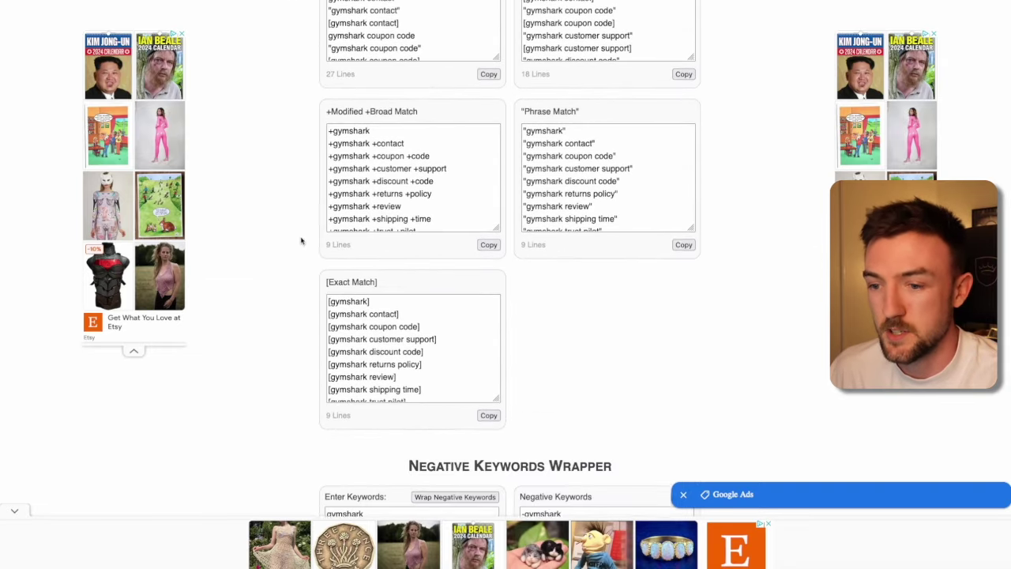
left_click(489, 415)
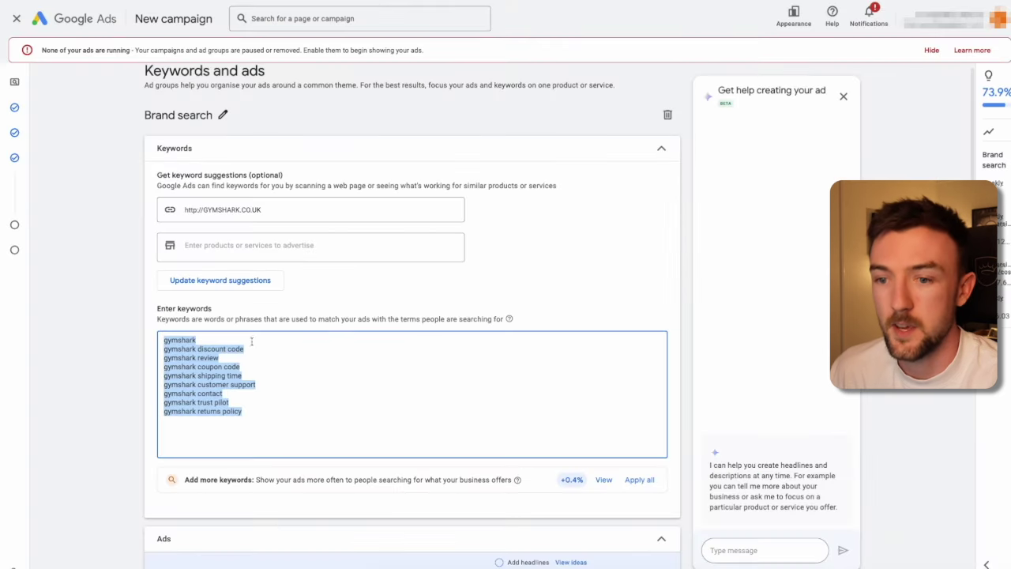
key("ctrl+v")
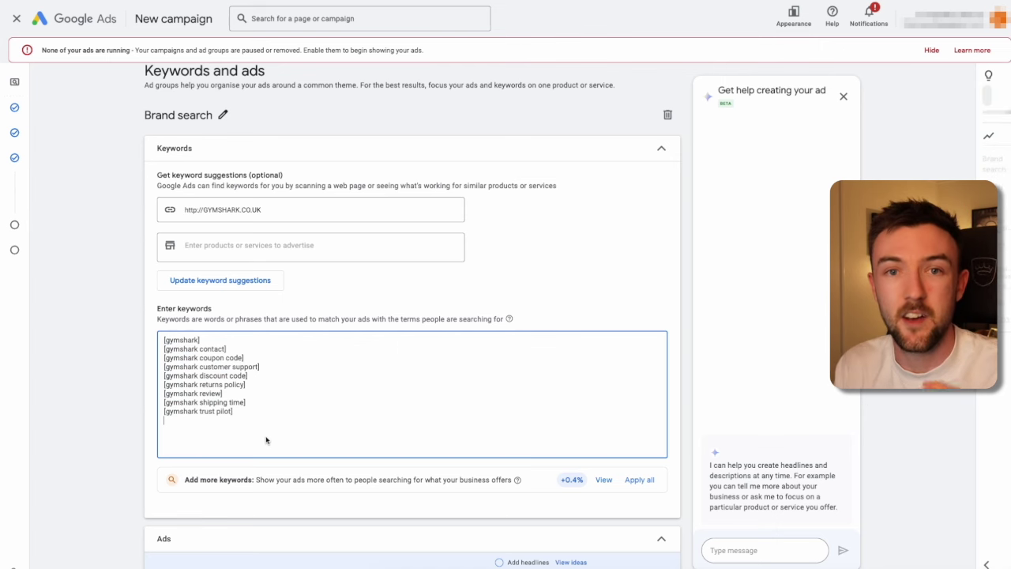
left_click(88, 386)
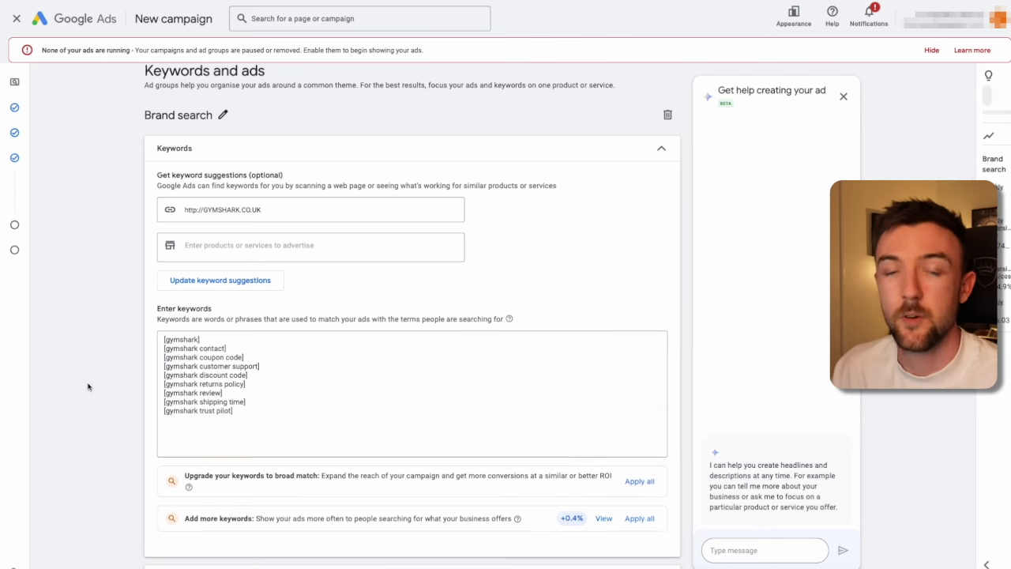
Step: Set the ad's display path to "womens" and "leggings"
scroll(108, 386, "down", 1)
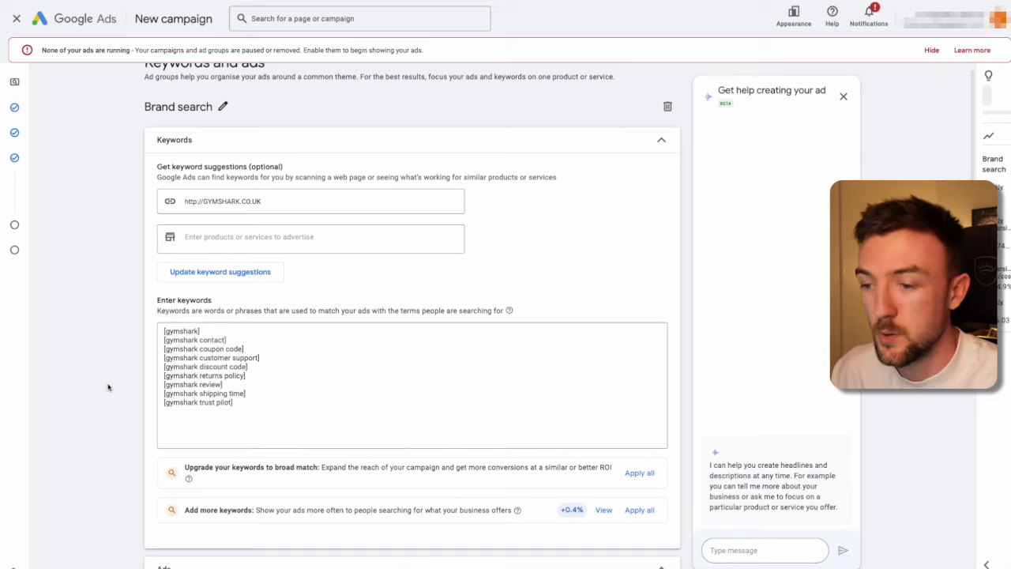
scroll(108, 387, "down", 5)
scroll(108, 387, "down", 1)
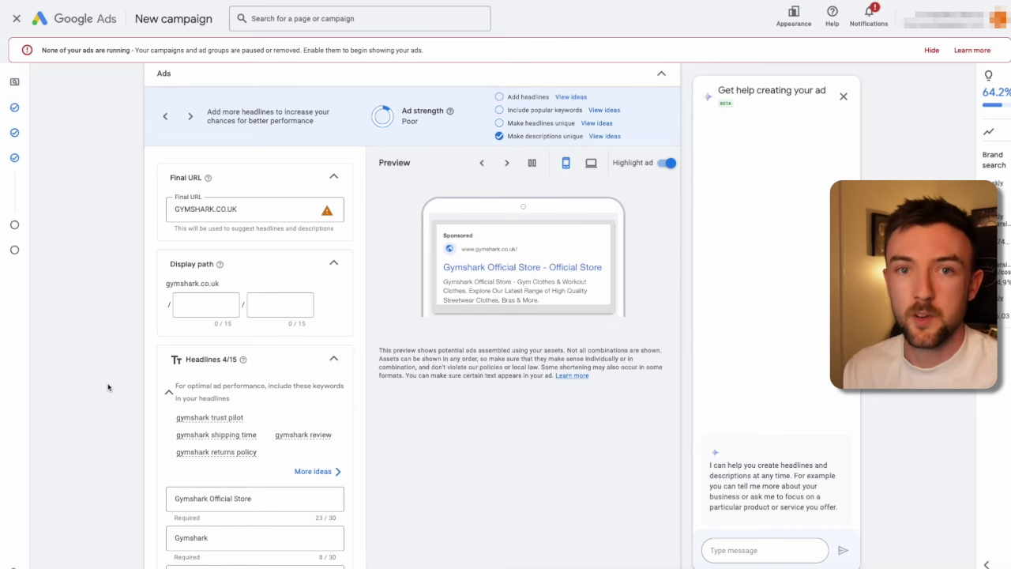
scroll(108, 387, "down", 1)
key("Tab")
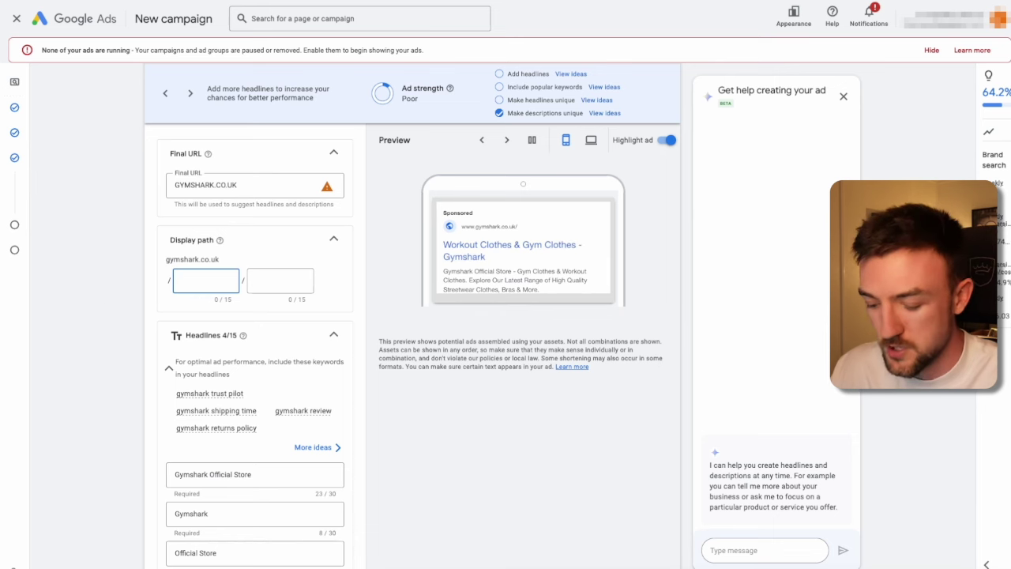
type("womens")
key("Tab")
type("leggings")
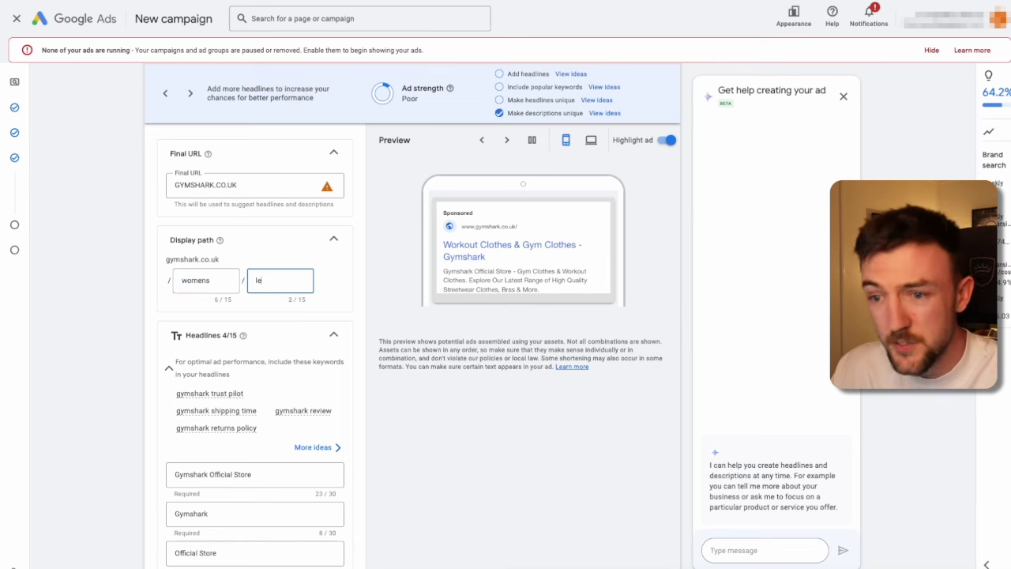
left_click(98, 283)
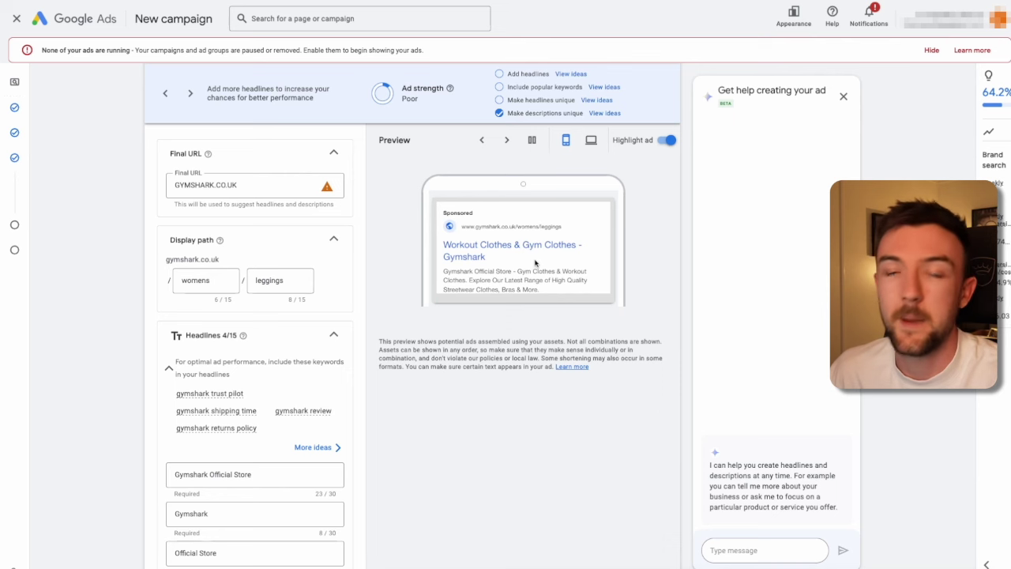
Step: Show more headline keyword ideas and add "gymshark returns policy" as the fifth headline
scroll(291, 308, "down", 3)
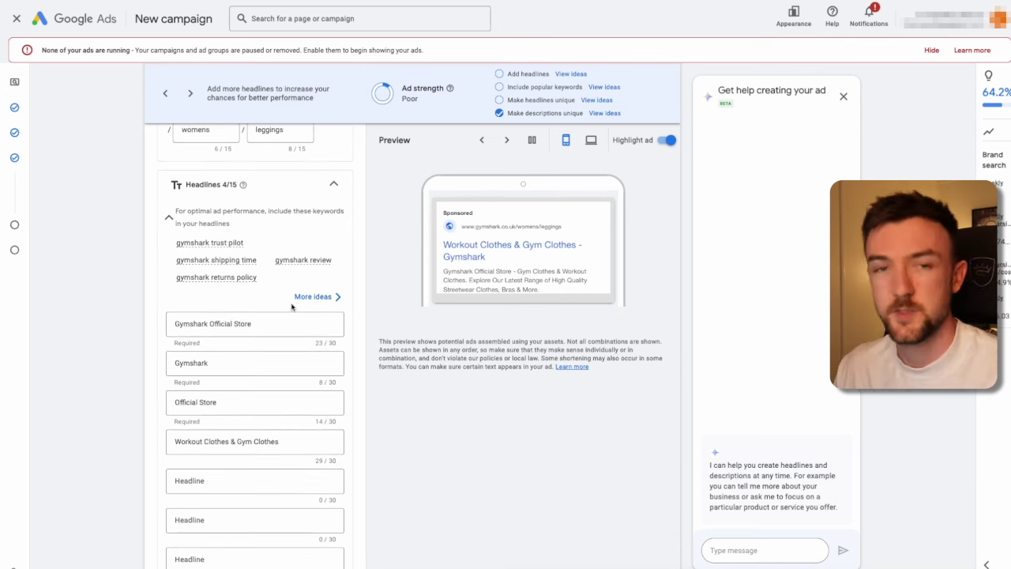
scroll(254, 321, "down", 1)
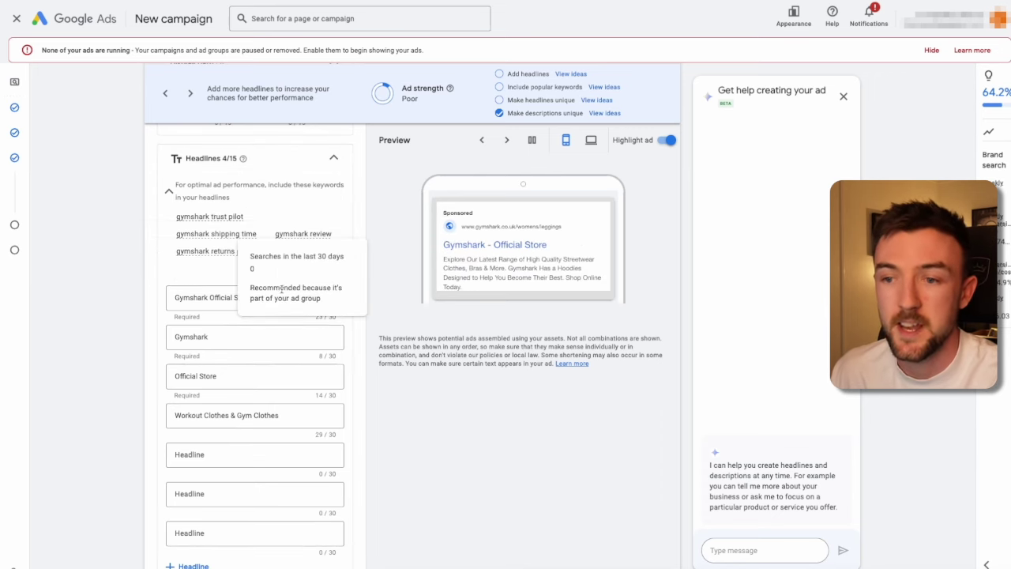
left_click(316, 270)
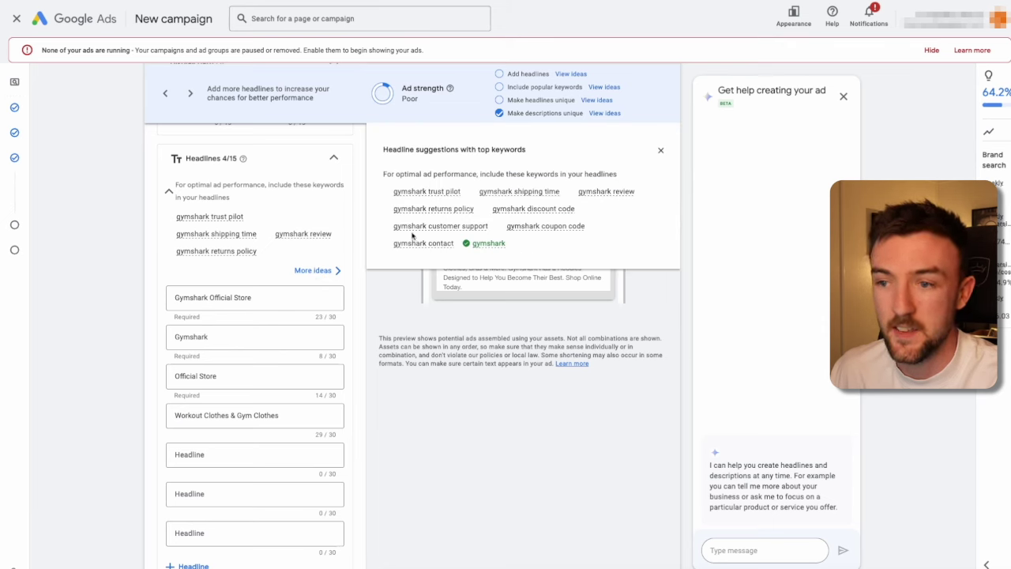
left_click(207, 463)
key("ctrl+v")
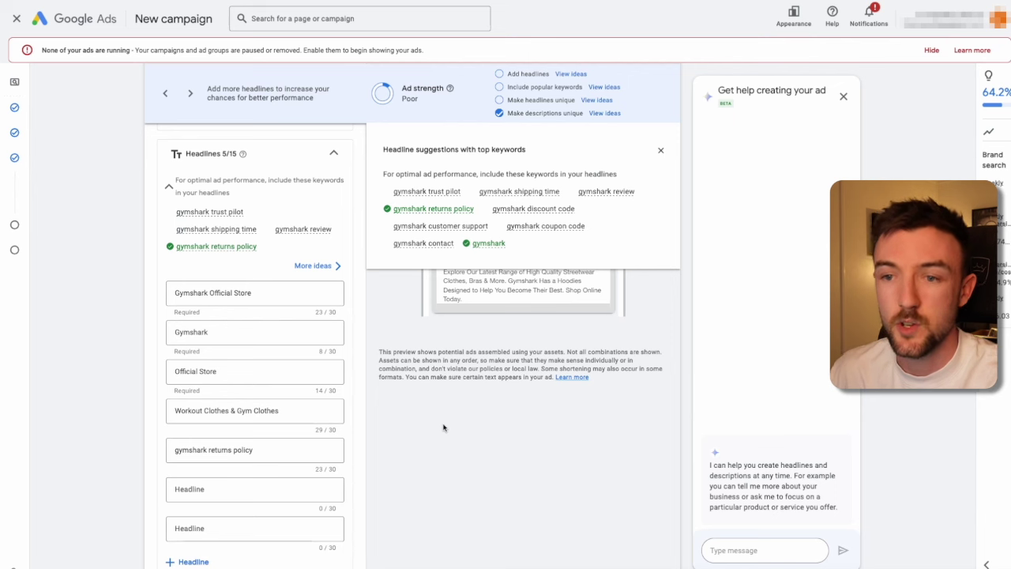
Step: Add "Gymshark summer sale" as the sixth headline
scroll(395, 386, "down", 1)
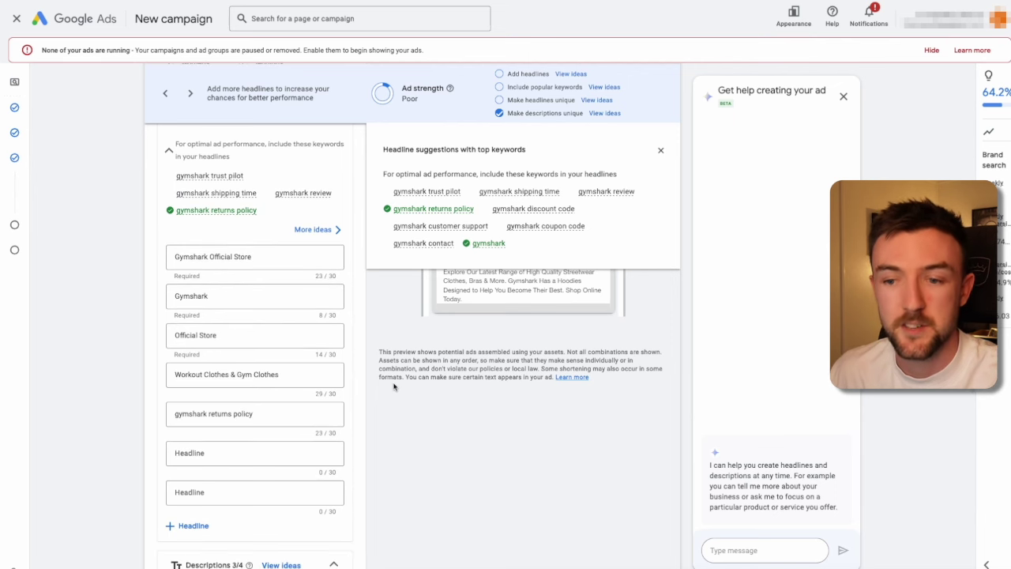
left_click(207, 453)
type("Gymshark s")
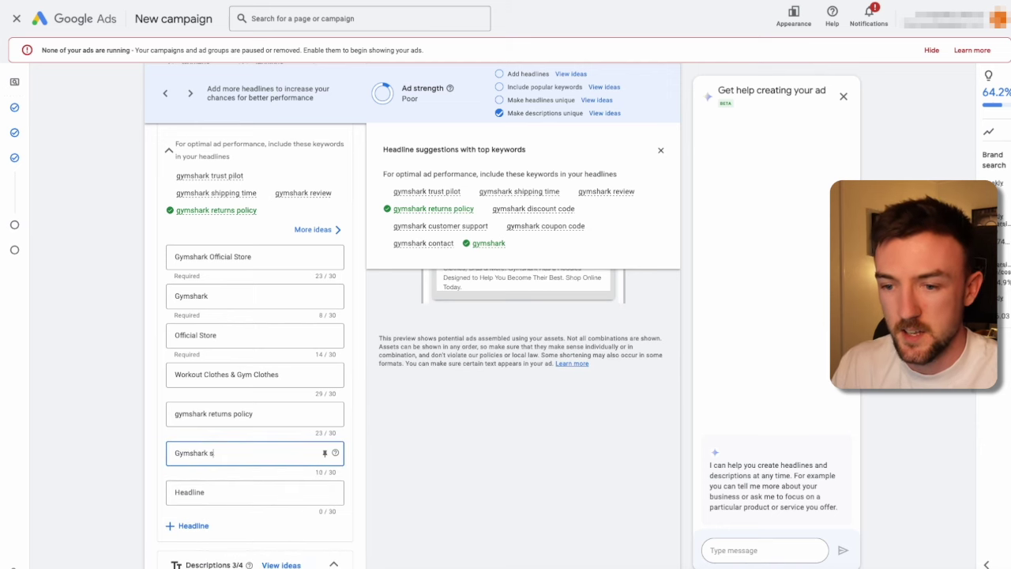
type("ummer sale")
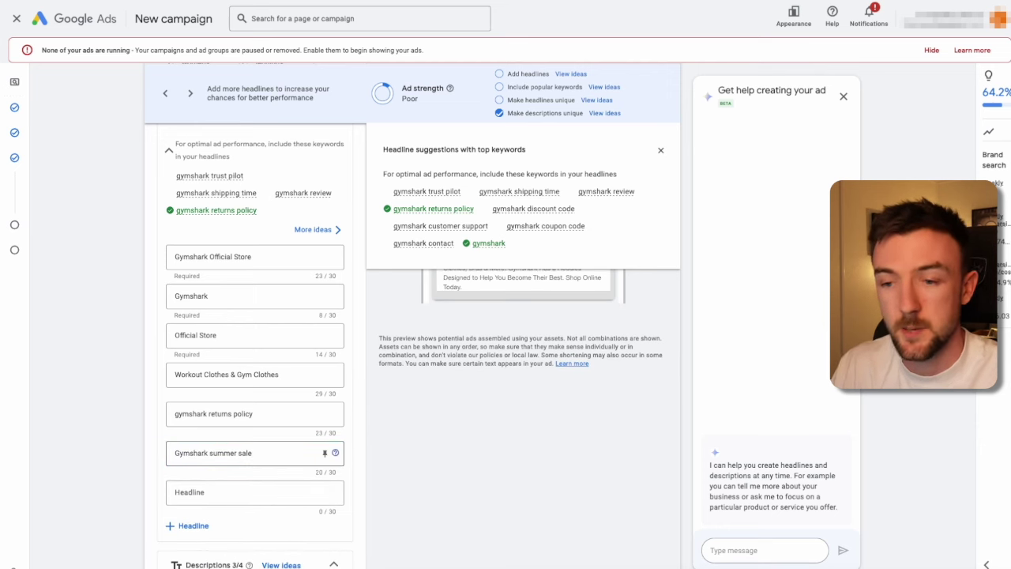
Step: Add "Free 30 returns" as the seventh headline
left_click(190, 492)
type("Free retu")
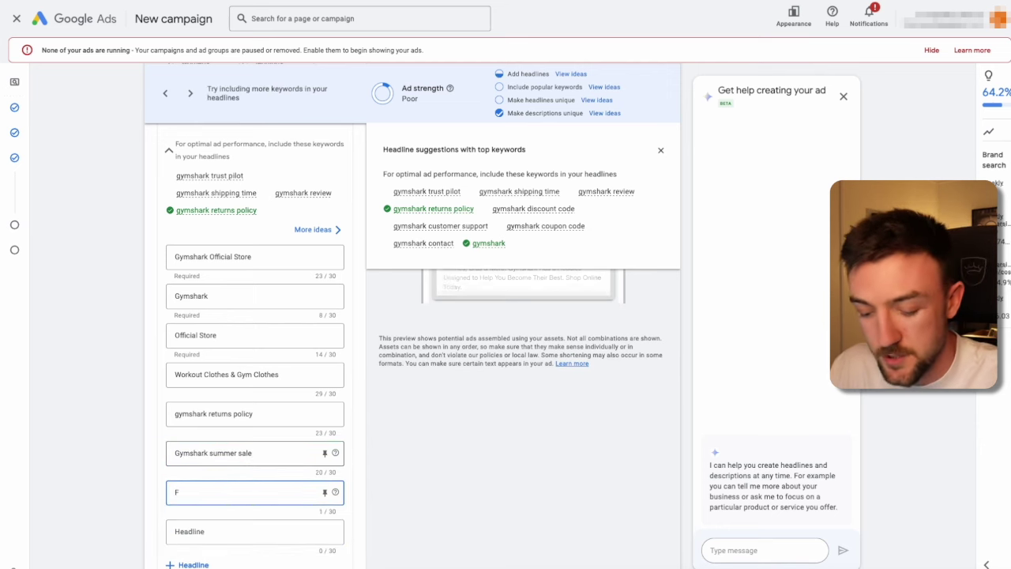
key("BackSpace")
key("BackSpace")
key("BackSpace")
key("BackSpace")
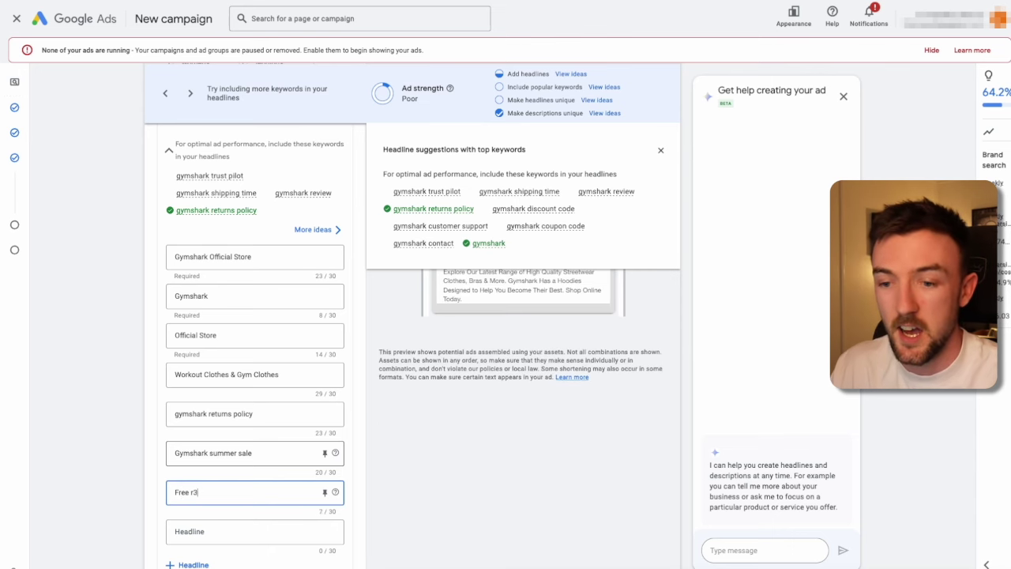
type("30 returns")
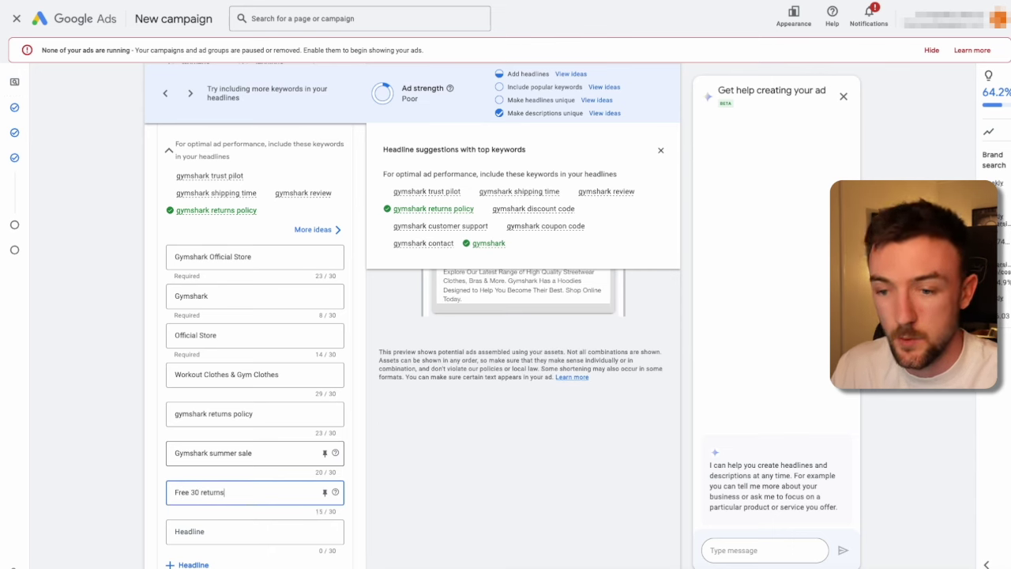
Step: Add two further headlines, "24/7 customer support" and "next day delivery"
left_click(237, 530)
type("24/")
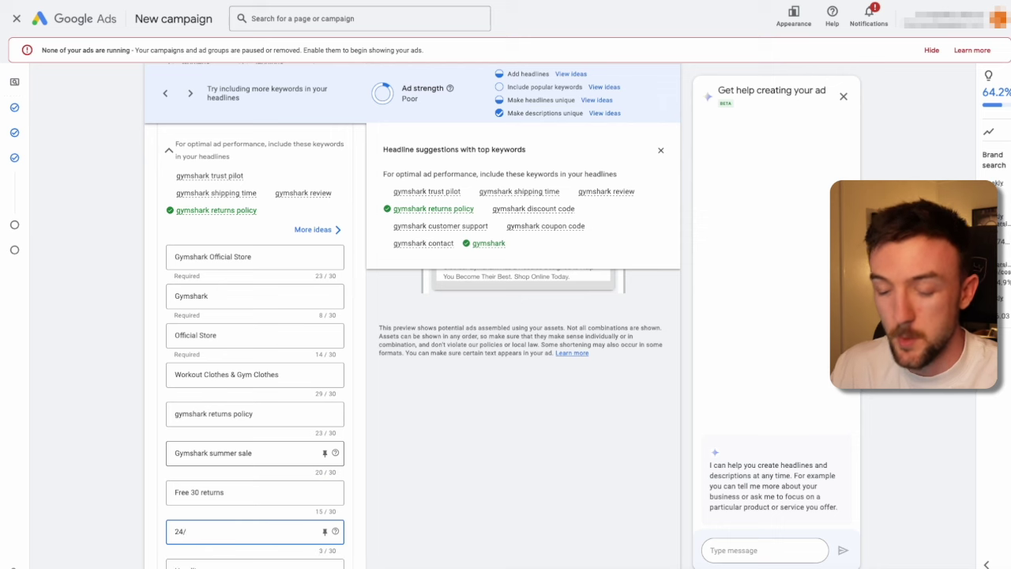
type("7 customer support")
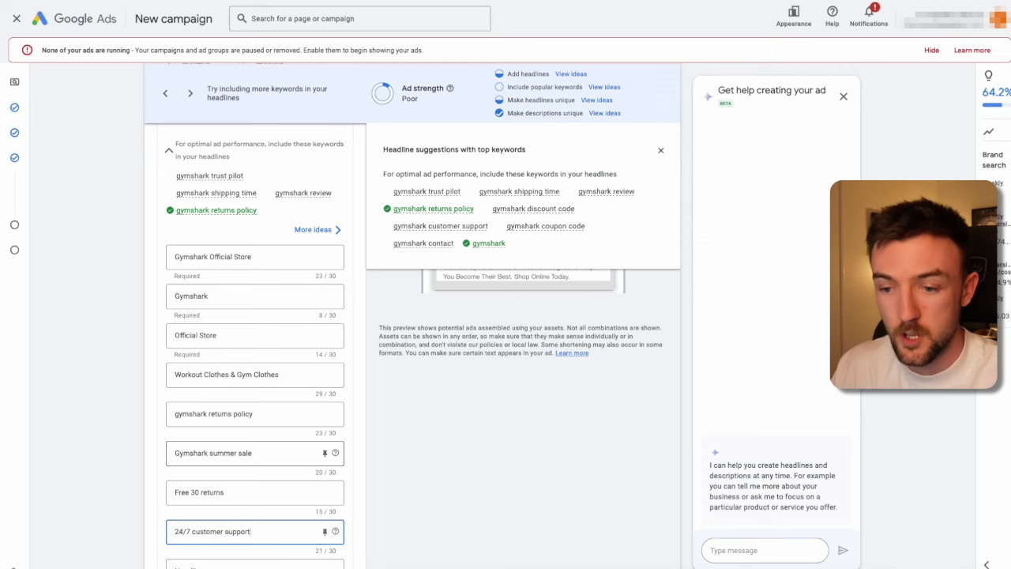
key("Tab")
type("next day delivery")
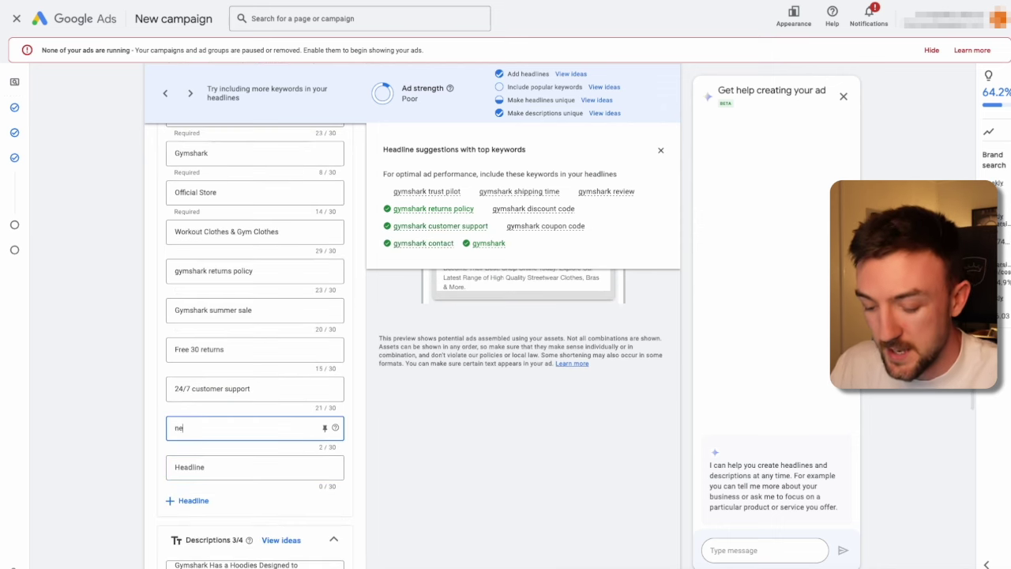
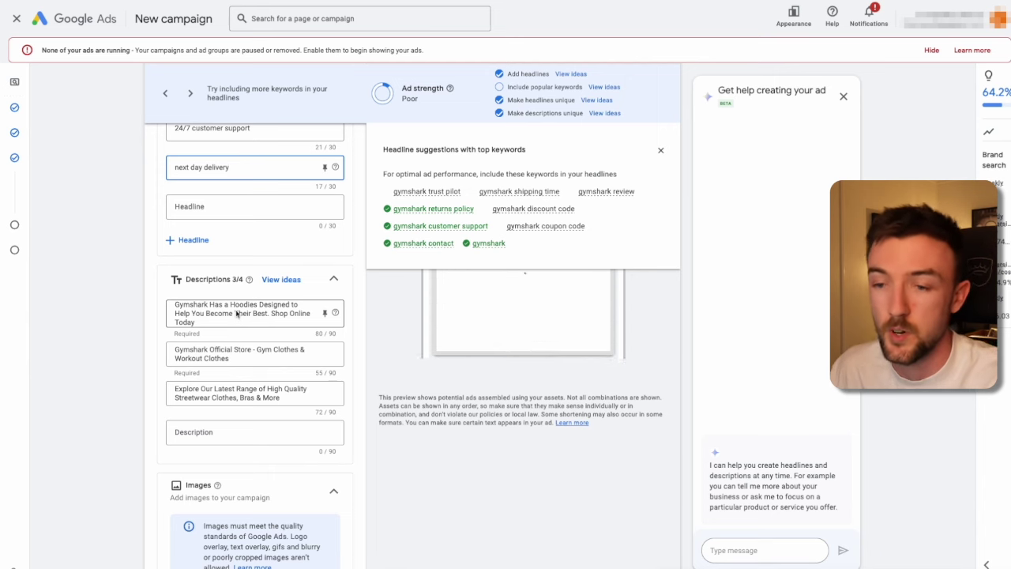
Step: Add the fourth description, "Free next day delivery on orders over £75. Free 30 day returns. Student discount."
scroll(225, 320, "down", 1)
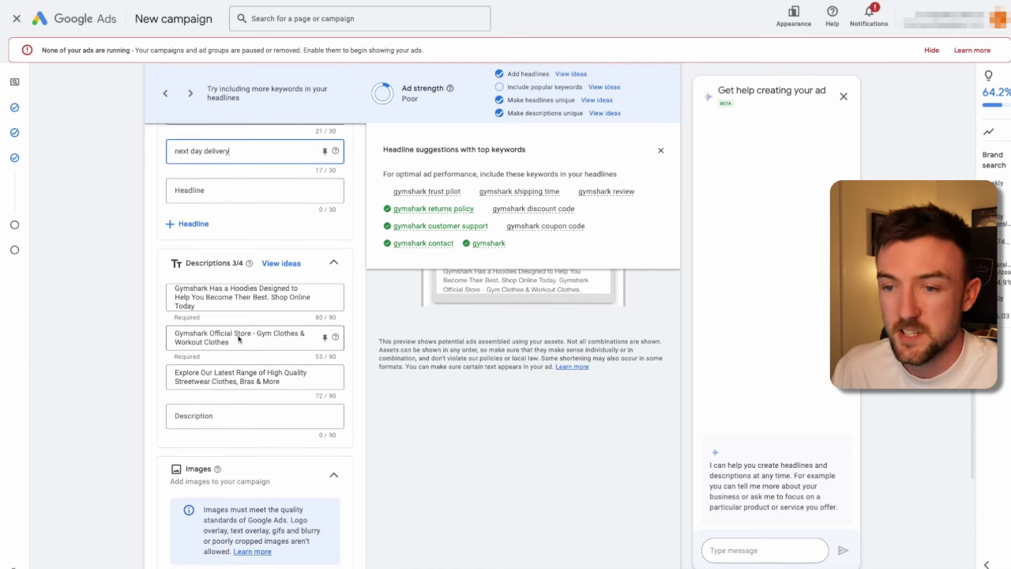
left_click(221, 415)
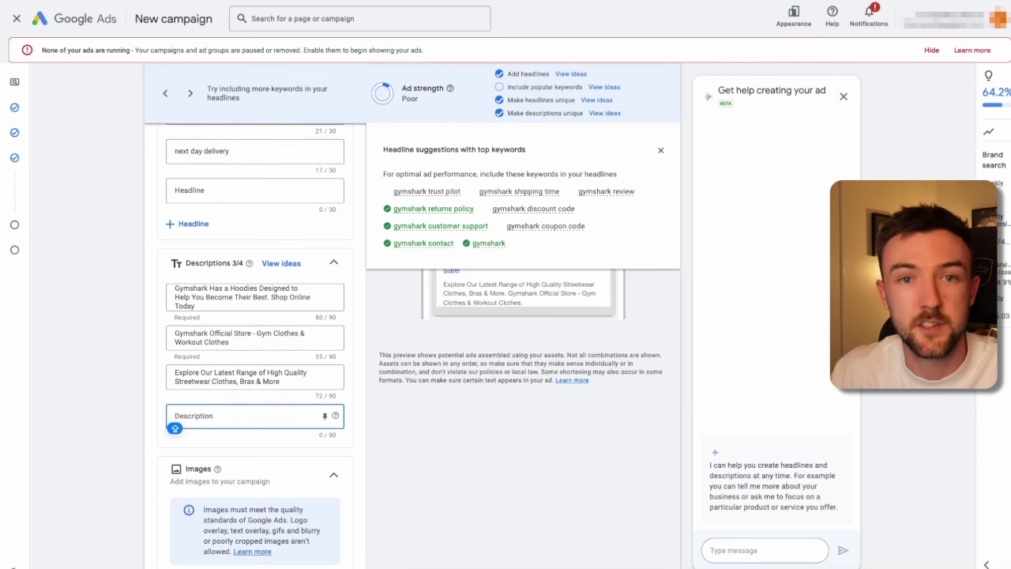
type("Free next de")
type("y delivery on orders over £75")
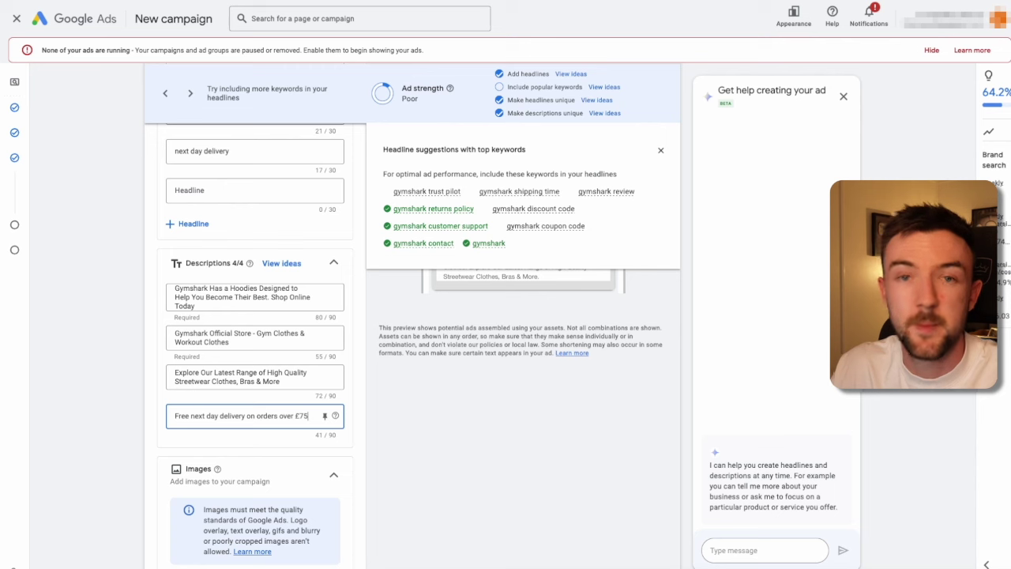
type(". Fre")
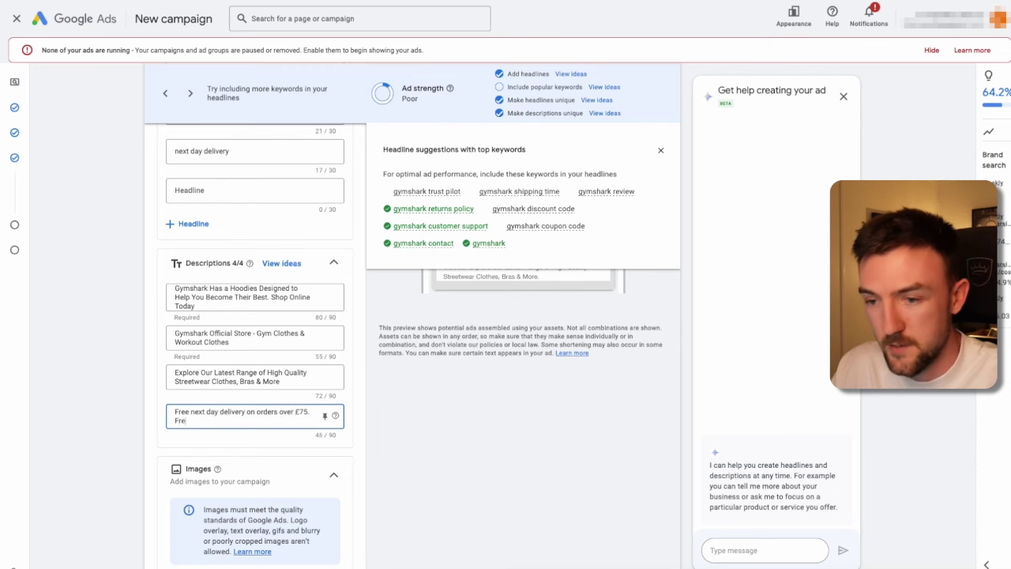
type("e 30 day returns.")
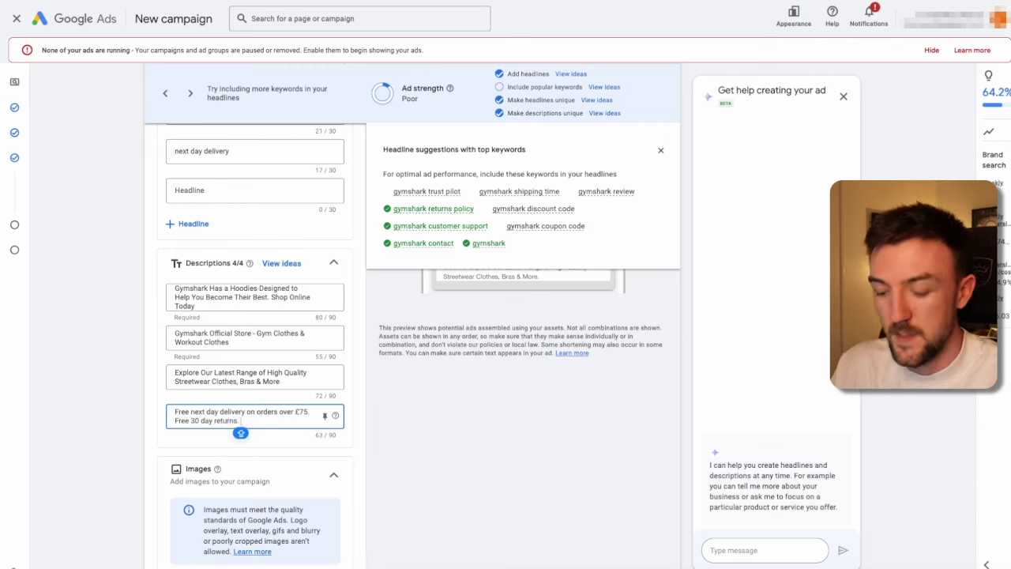
type(" Student")
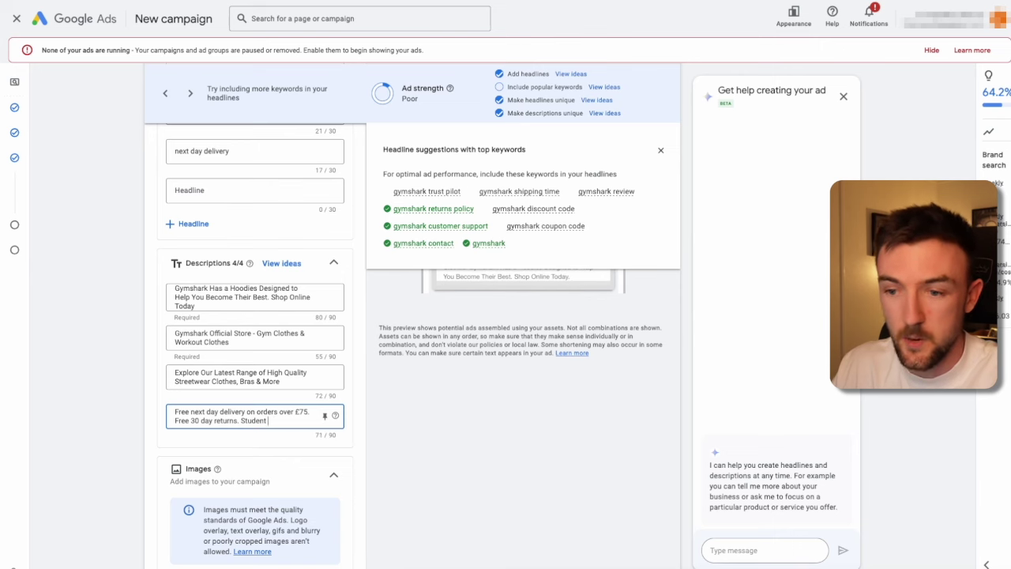
type(" discount.")
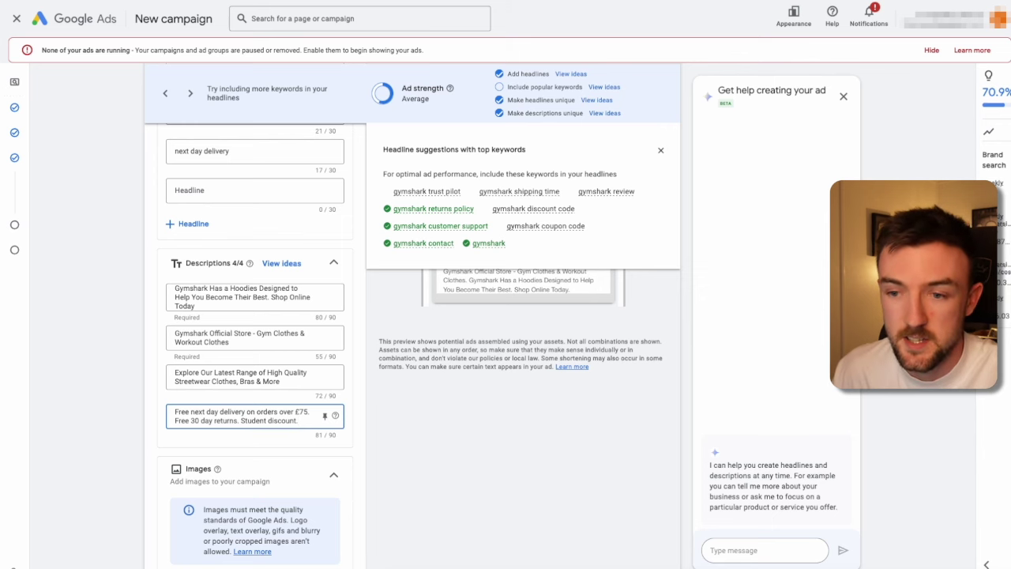
left_click(121, 345)
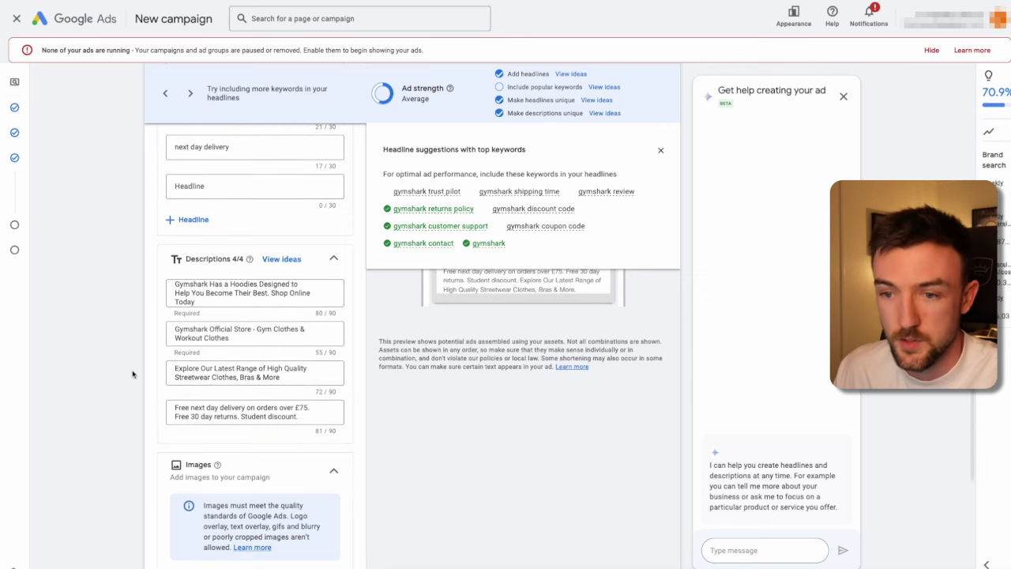
Step: Review the ad's image, sitelink and callout asset sections, and examine the sitelinks under Gymshark's sponsored Google search result
scroll(188, 338, "down", 3)
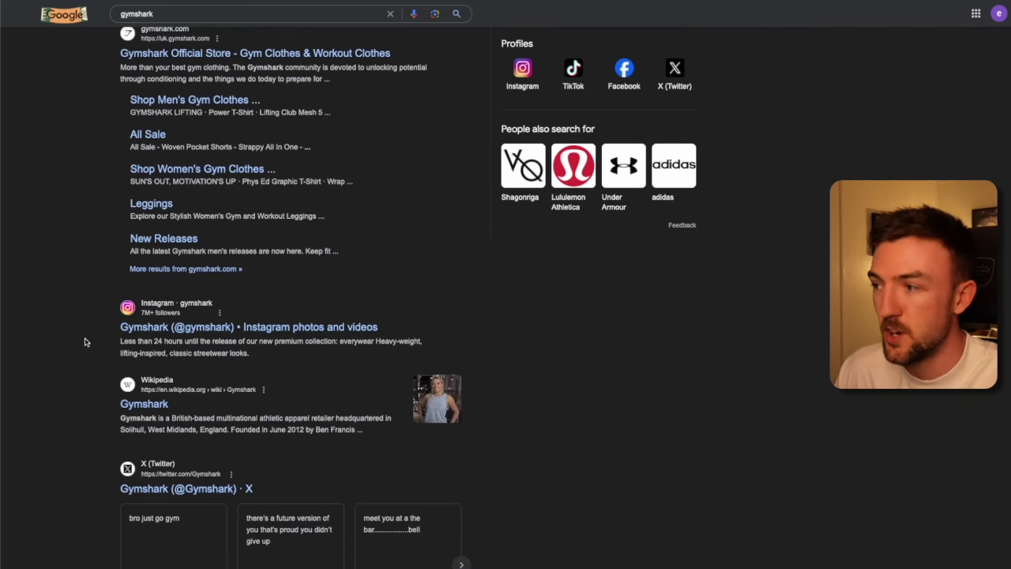
scroll(85, 345, "down", 1)
scroll(195, 397, "up", 5)
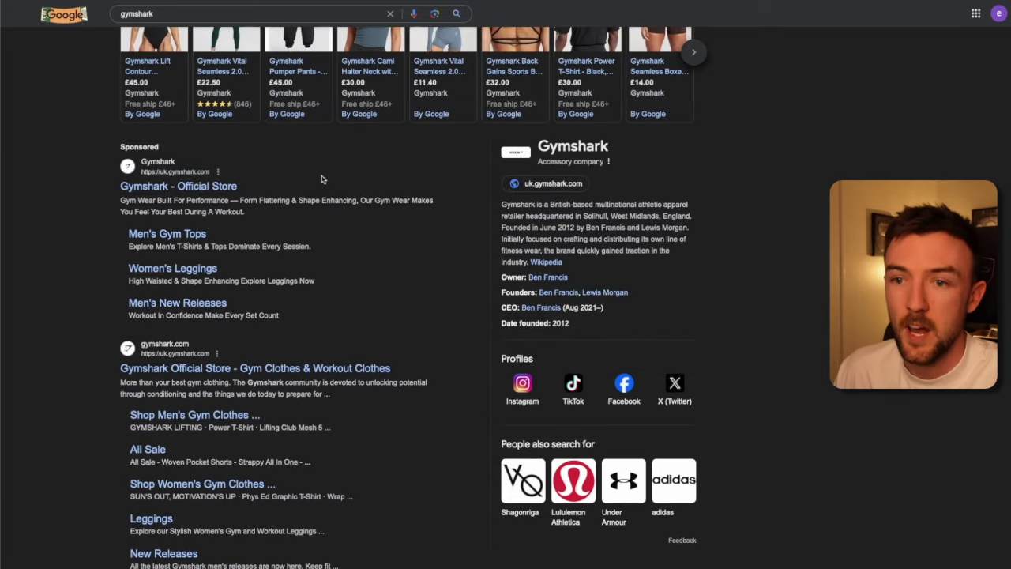
scroll(77, 196, "down", 6)
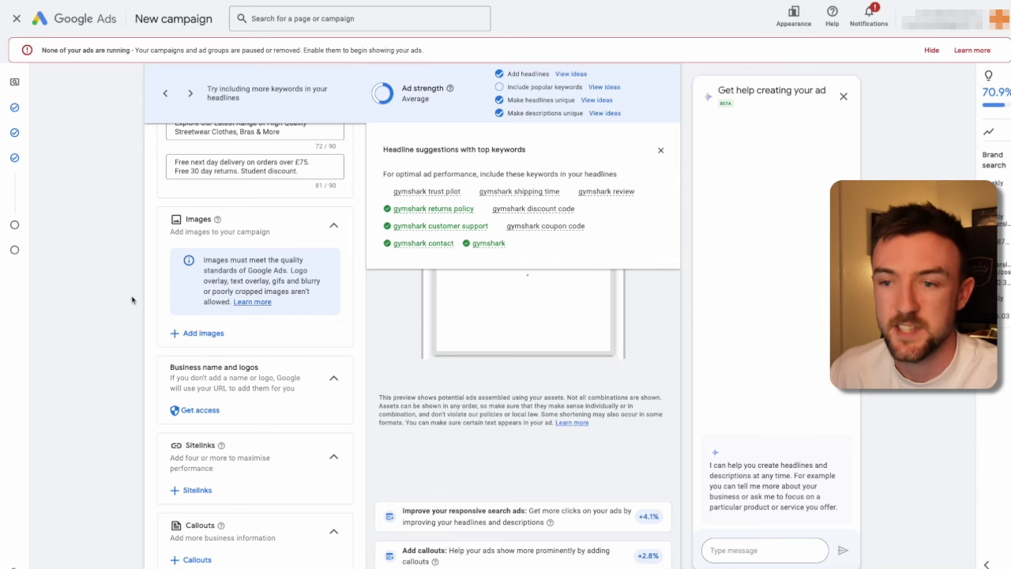
scroll(131, 298, "down", 2)
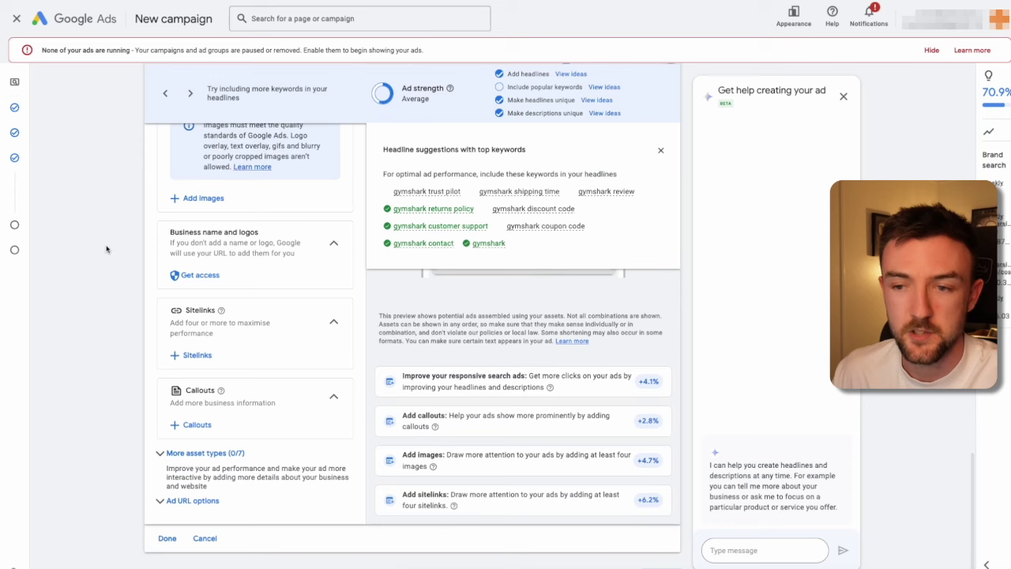
scroll(107, 249, "down", 1)
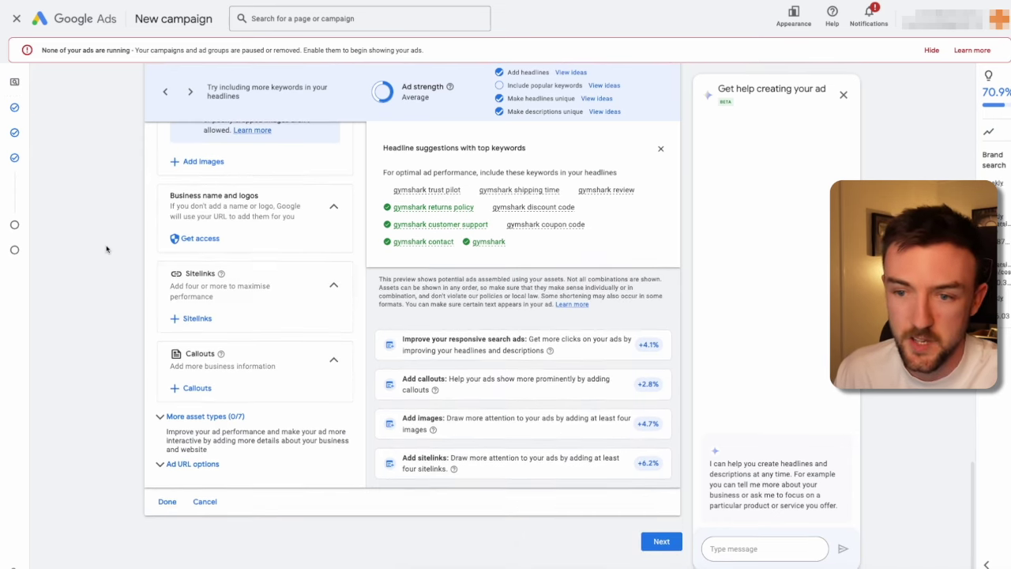
left_click(198, 321)
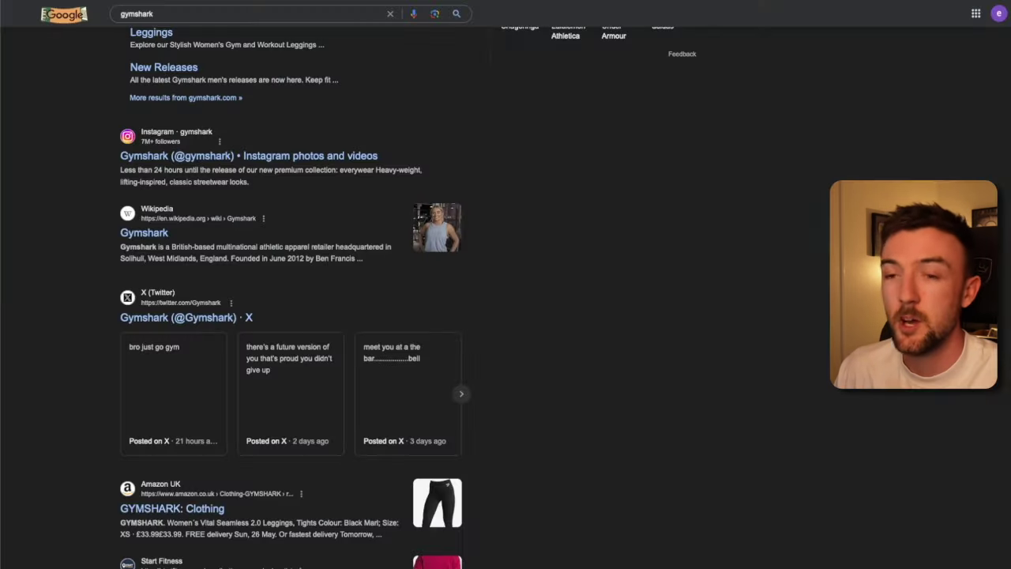
scroll(124, 288, "up", 6)
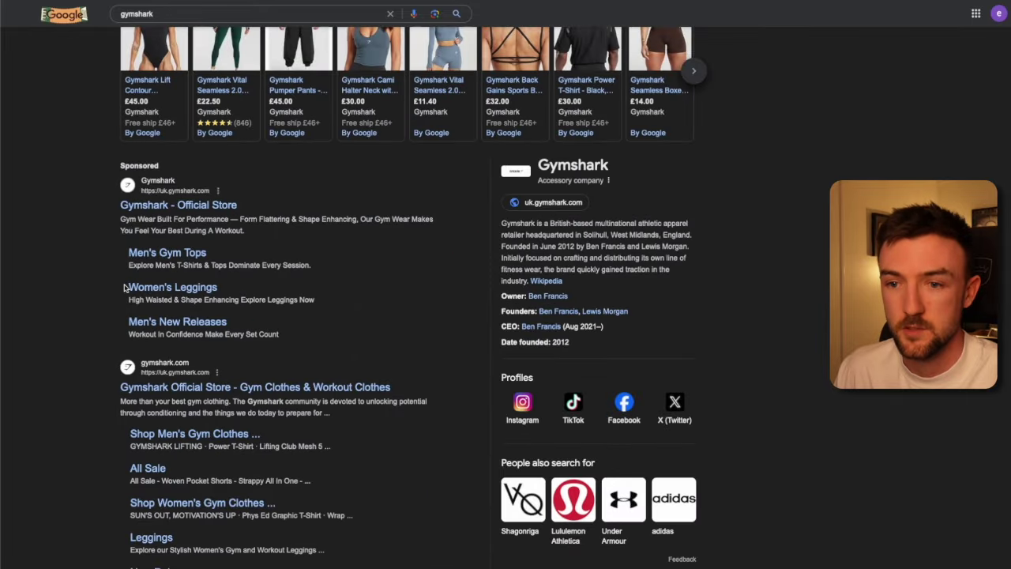
scroll(124, 288, "up", 1)
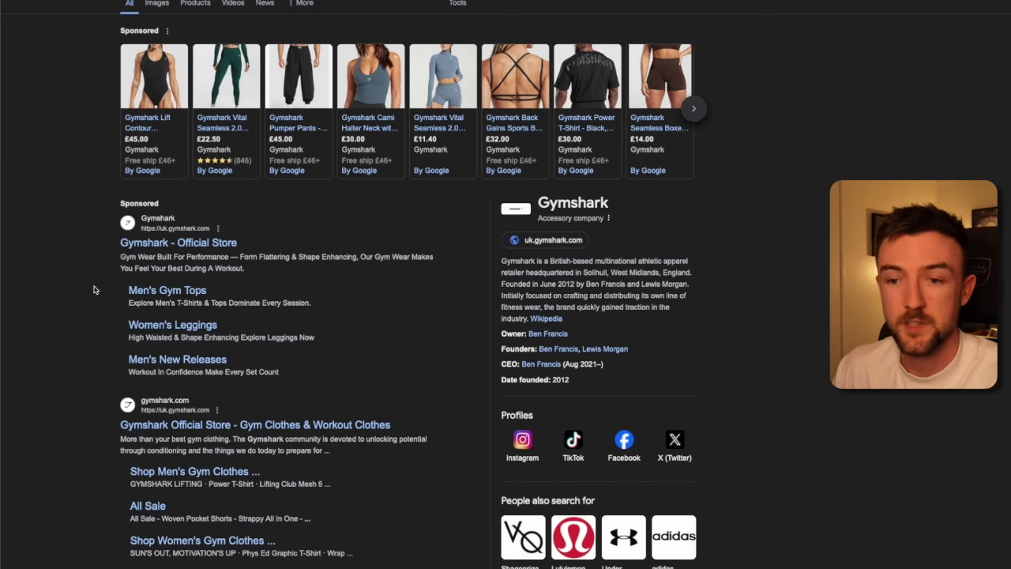
left_click_drag(93, 290, 231, 289)
left_click_drag(333, 308, 82, 294)
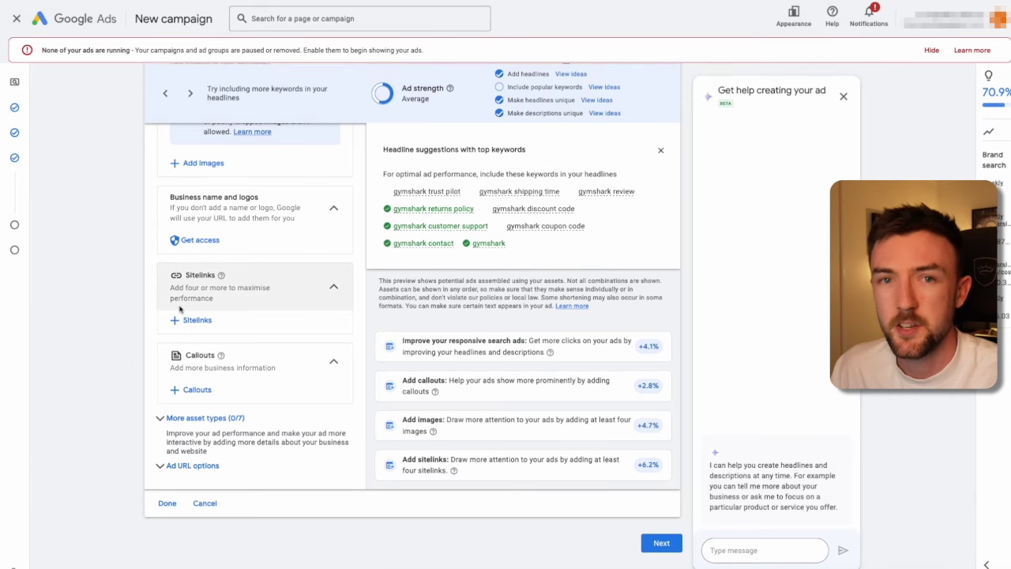
Step: Expand the additional asset types and review the promotions, prices, calls, structured snippets, lead forms and apps options
left_click(166, 416)
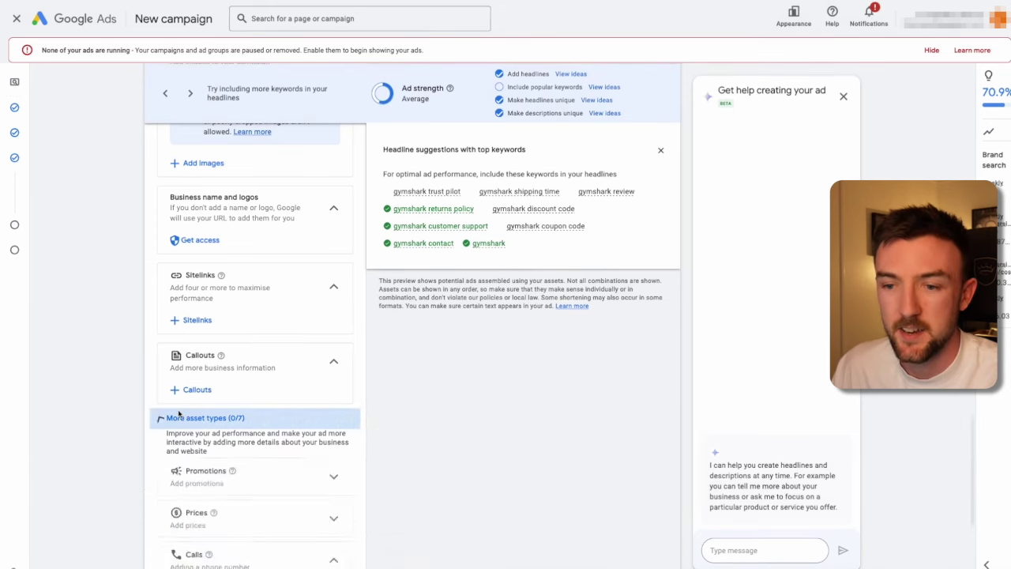
scroll(98, 403, "down", 3)
scroll(97, 403, "down", 1)
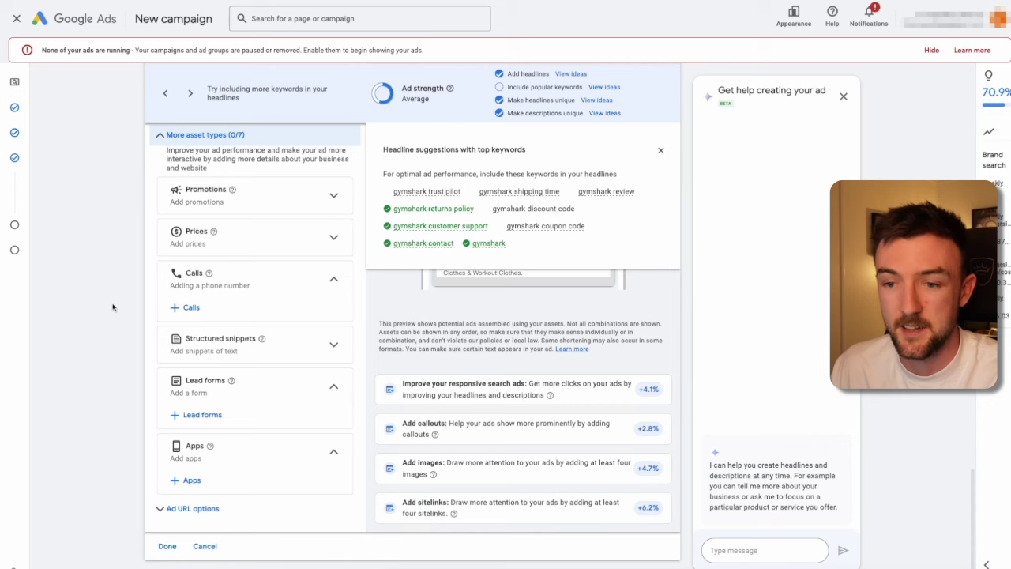
scroll(124, 449, "up", 2)
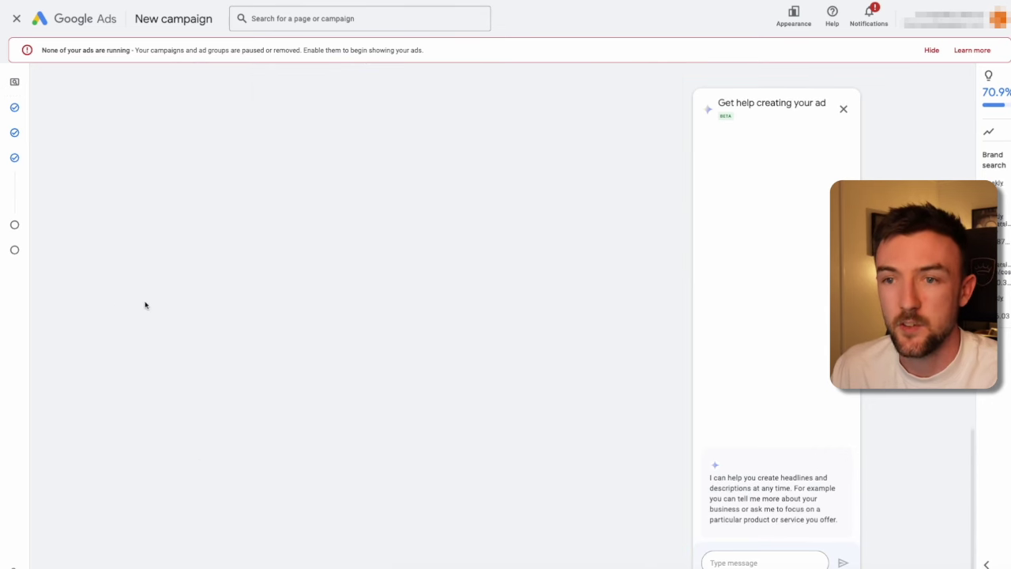
Step: Finish the ad group and set the campaign's custom average daily budget to £5, continuing past the budget page
scroll(145, 302, "down", 3)
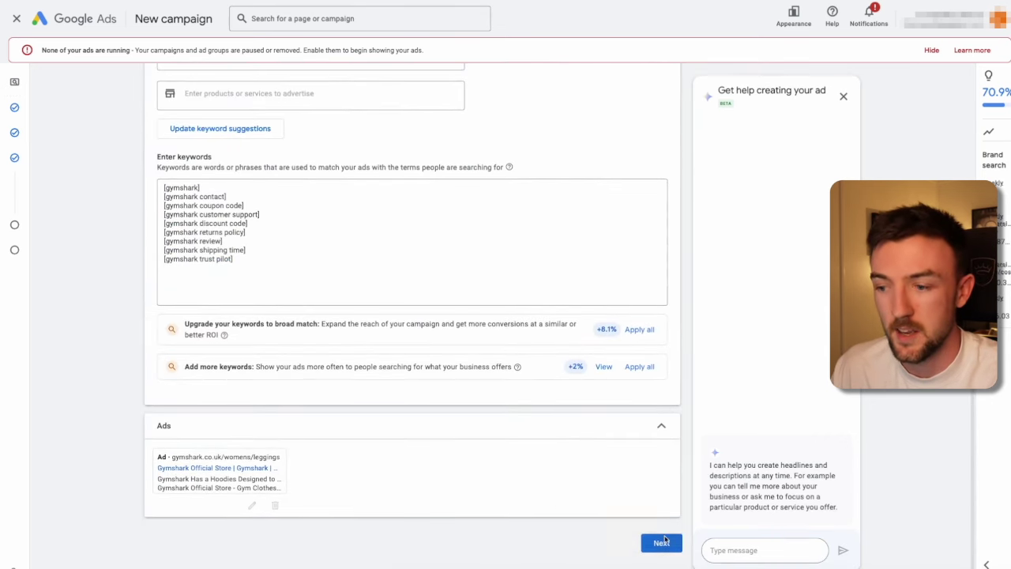
left_click(660, 542)
double_click(323, 276)
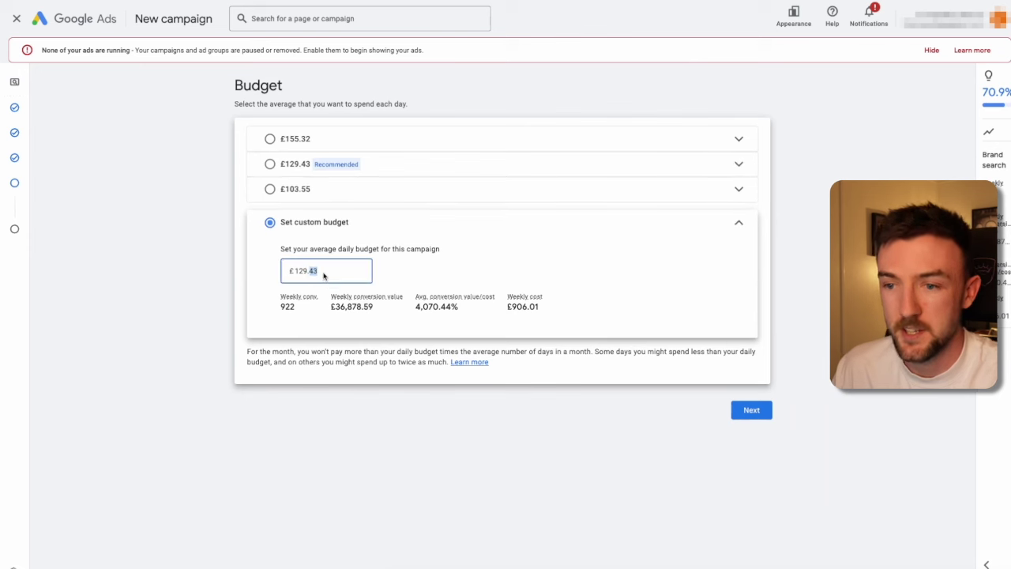
key("BackSpace")
key("BackSpace")
key("BackSpace")
key("BackSpace")
key("BackSpace")
type("5")
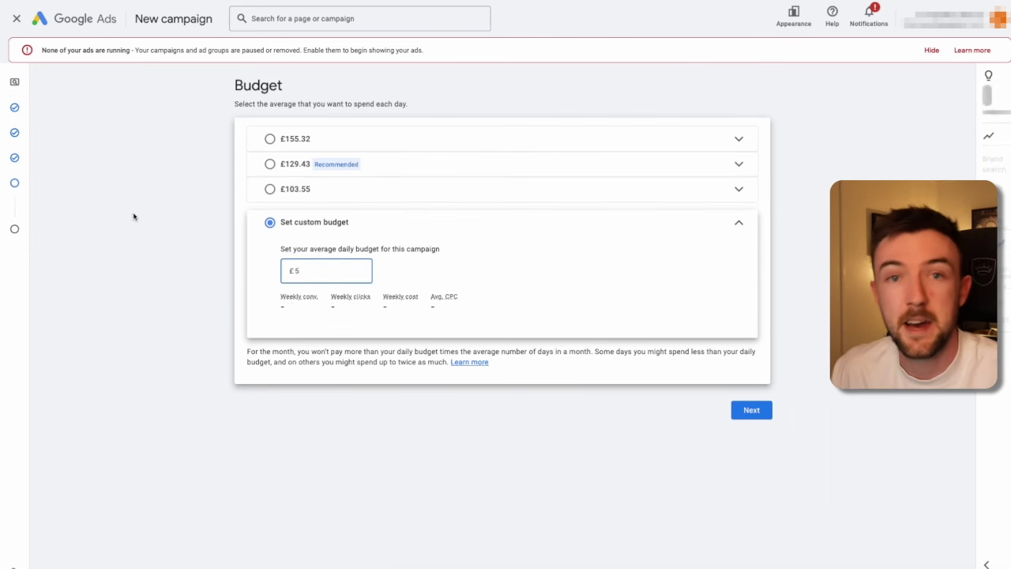
left_click(134, 216)
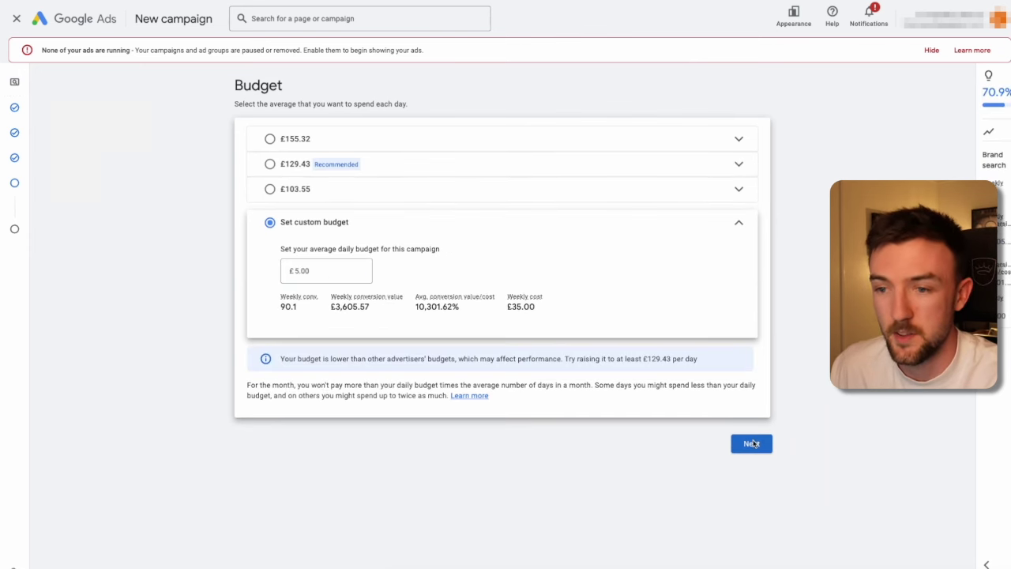
left_click(751, 443)
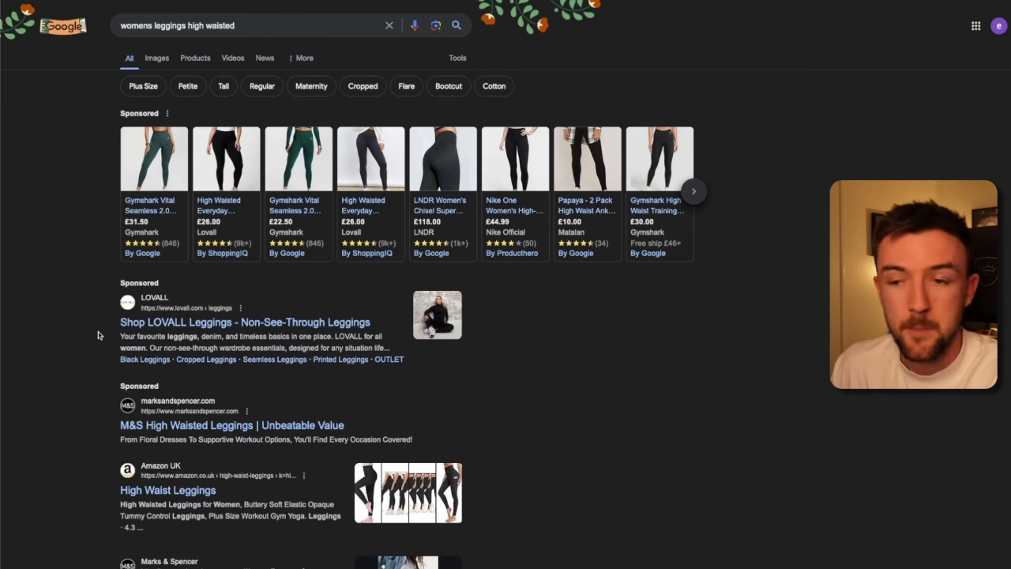
left_click_drag(102, 327, 202, 326)
left_click(193, 341)
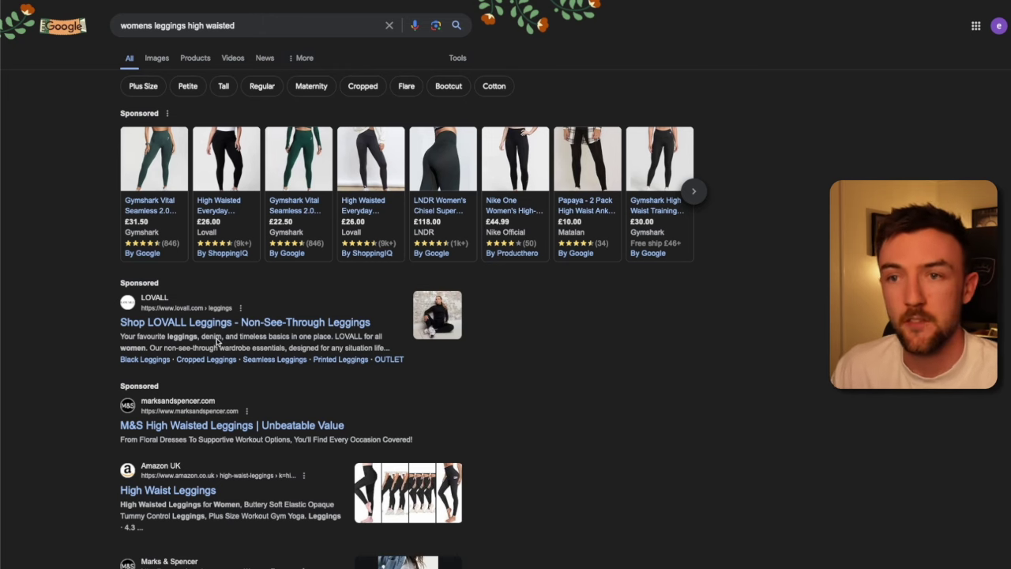
Step: Choose Sales as the new campaign's objective, keep the Purchases conversion goal, and select Search as the campaign type
left_click(249, 194)
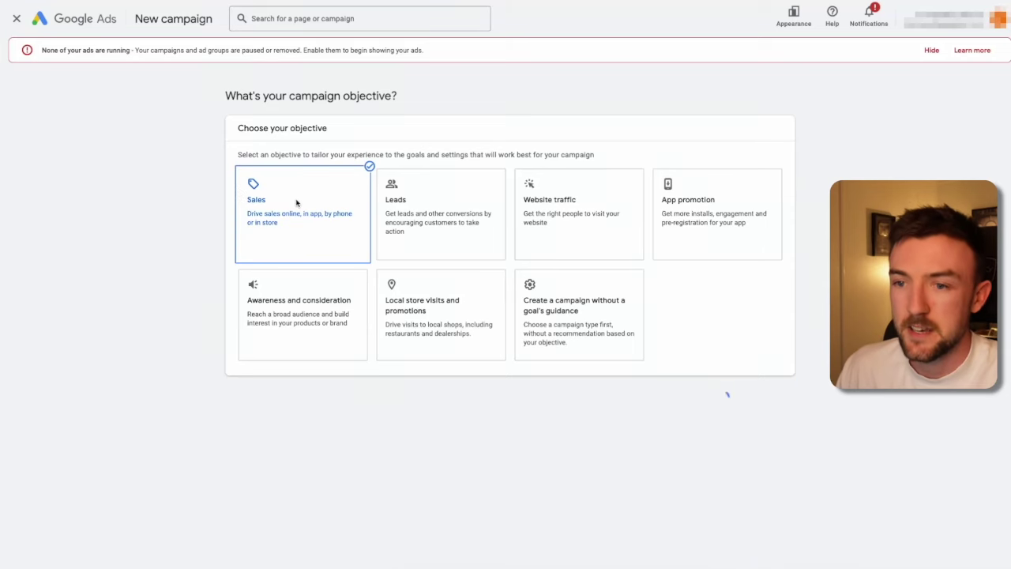
scroll(441, 419, "down", 1)
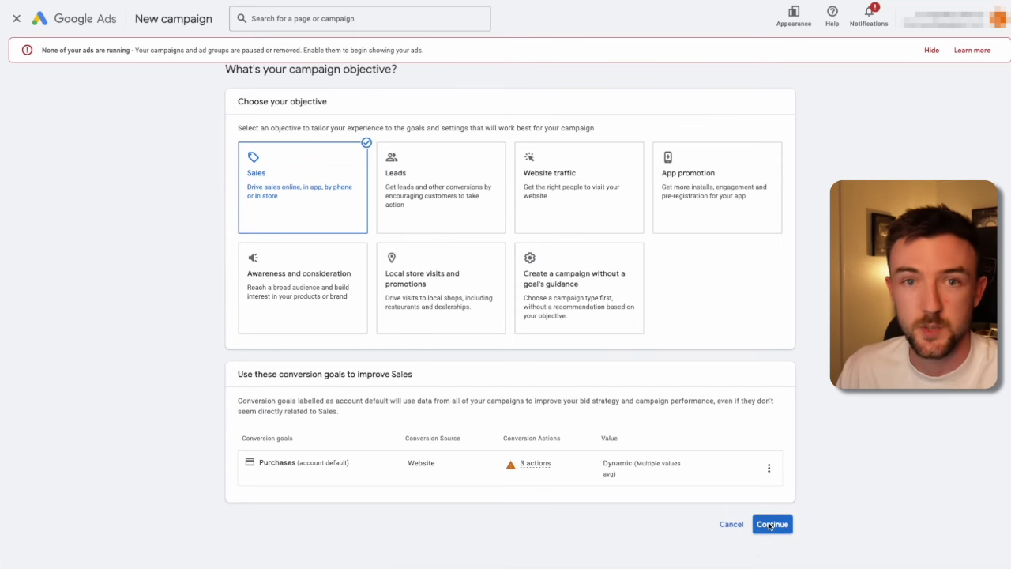
left_click(770, 525)
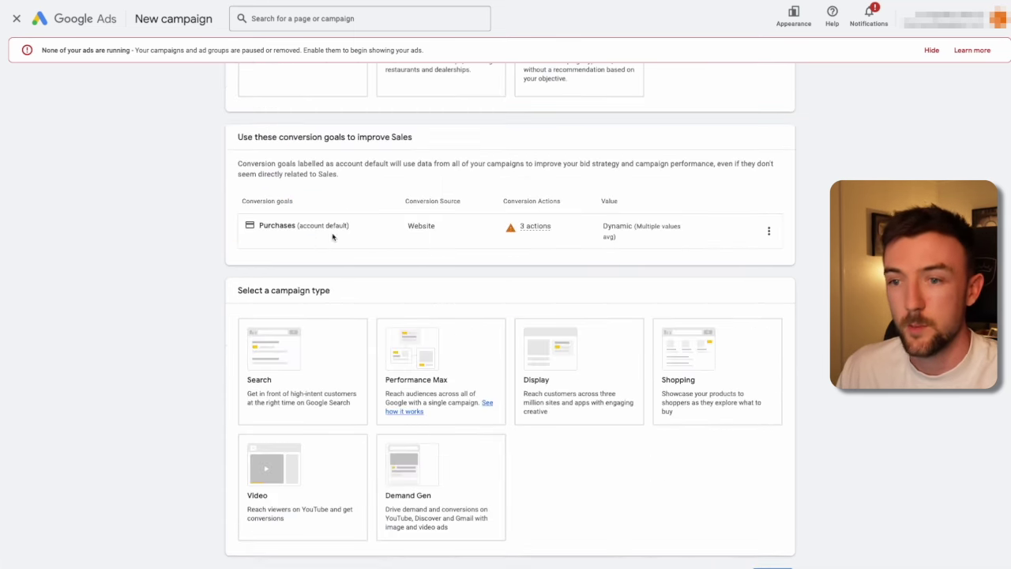
scroll(237, 324, "down", 1)
left_click(269, 322)
scroll(618, 513, "down", 2)
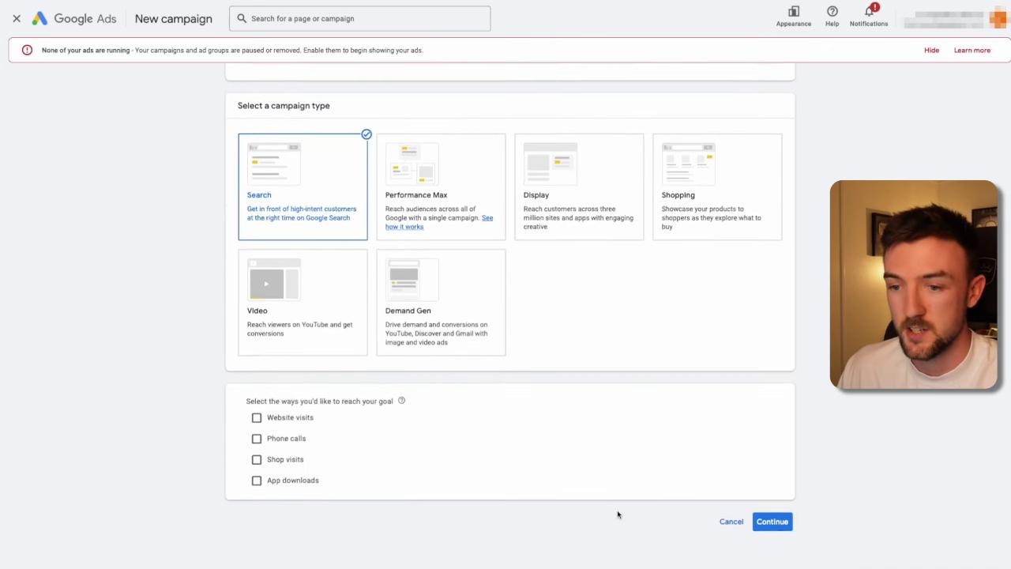
Step: Select website visits as the way to reach the goal and enter gymshark.co.uk as the website
left_click(298, 420)
left_click(294, 447)
type("gymshark.")
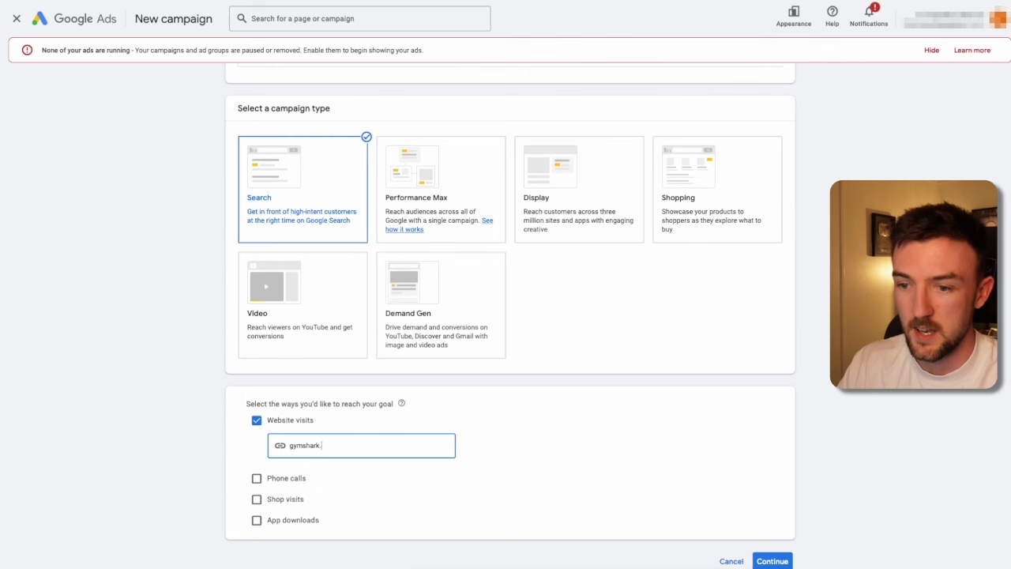
type("co.uk")
left_click(770, 560)
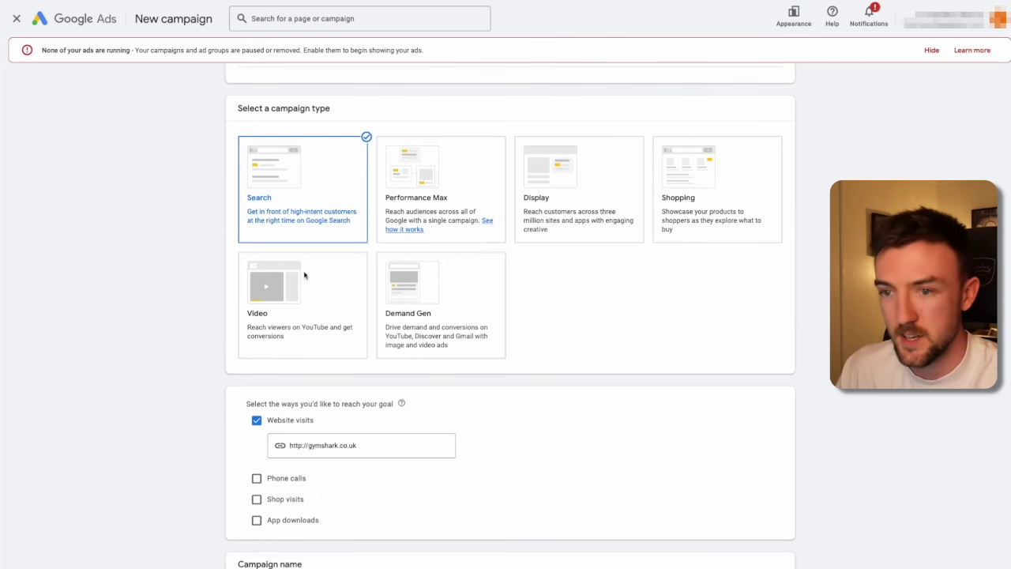
Step: Name the campaign "Cold Search" and continue to the bidding settings
scroll(282, 268, "down", 2)
triple_click(313, 466)
type("Cold Sa")
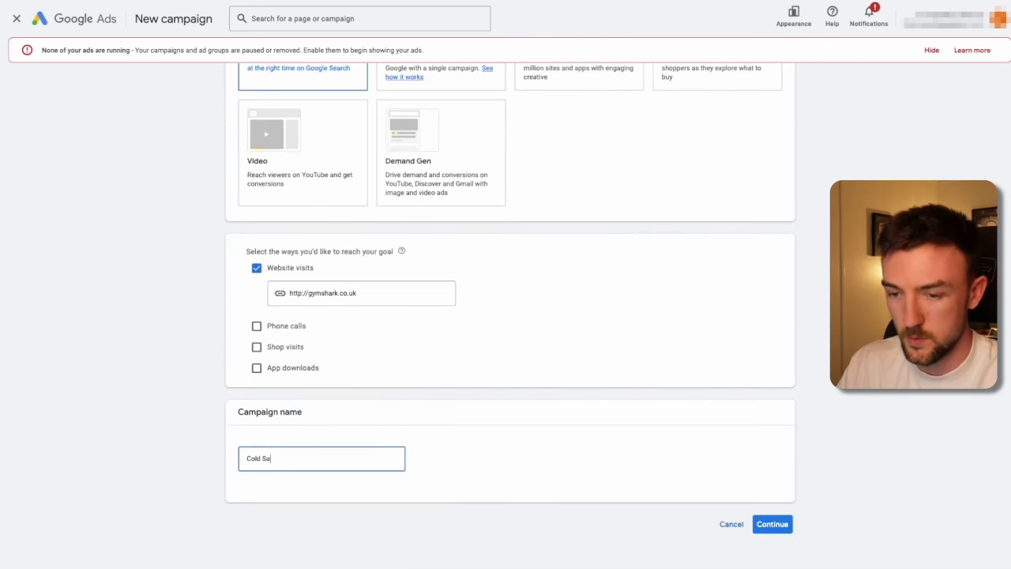
type("earch")
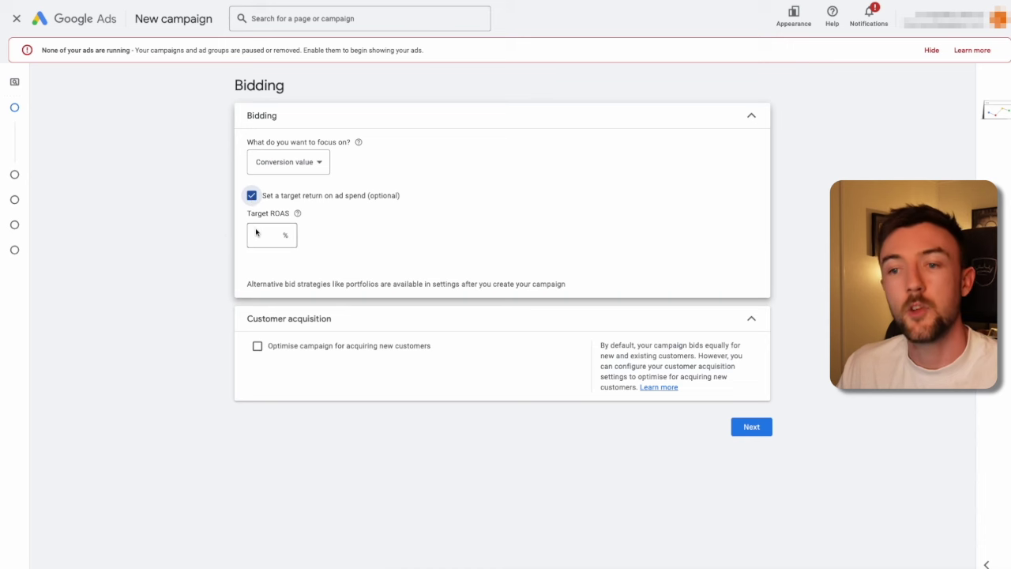
Step: Remove the optional target return on ad spend, leave new-customer optimisation off, and continue to the campaign settings
left_click(260, 233)
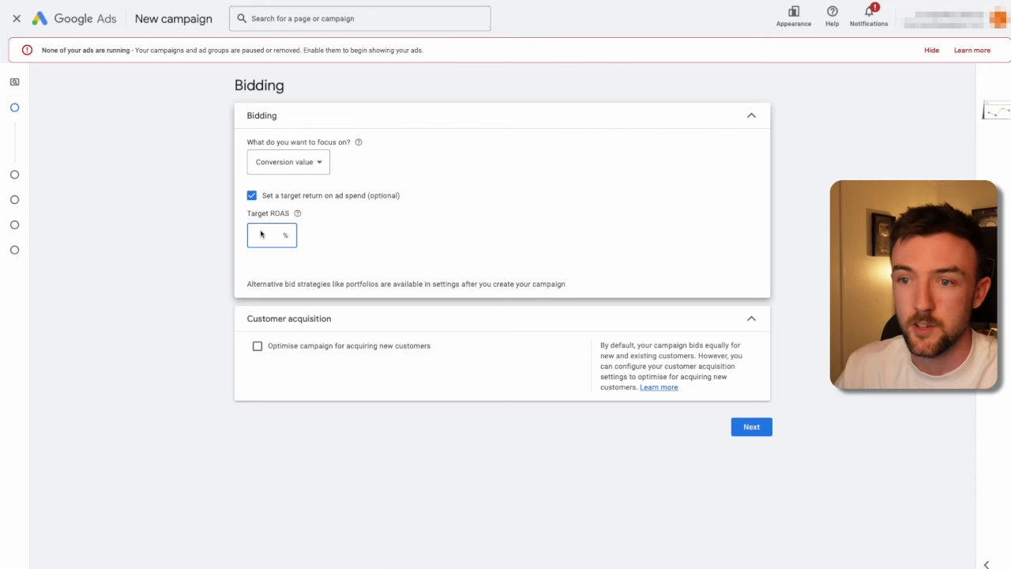
left_click(251, 195)
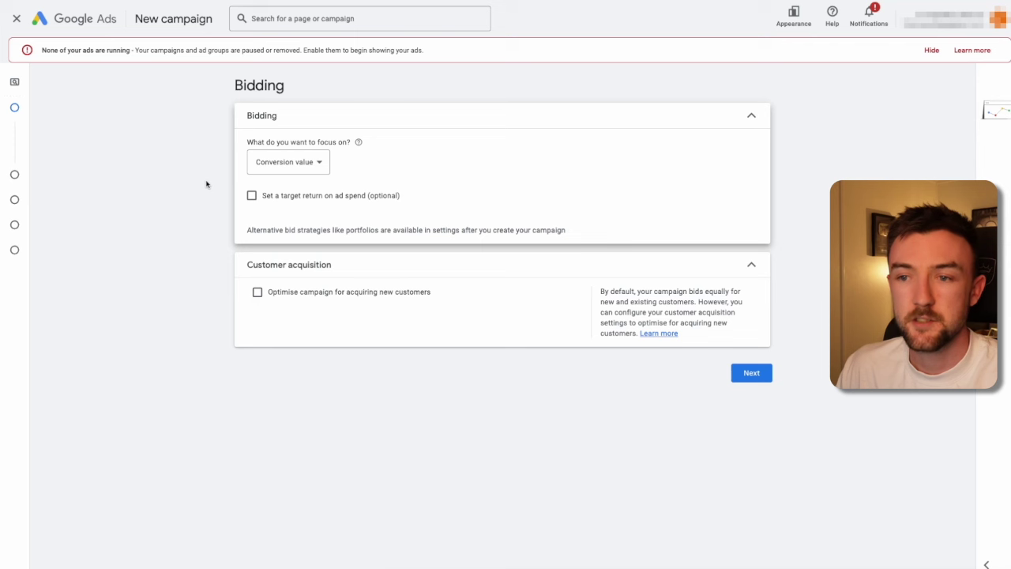
left_click(251, 197)
left_click(252, 196)
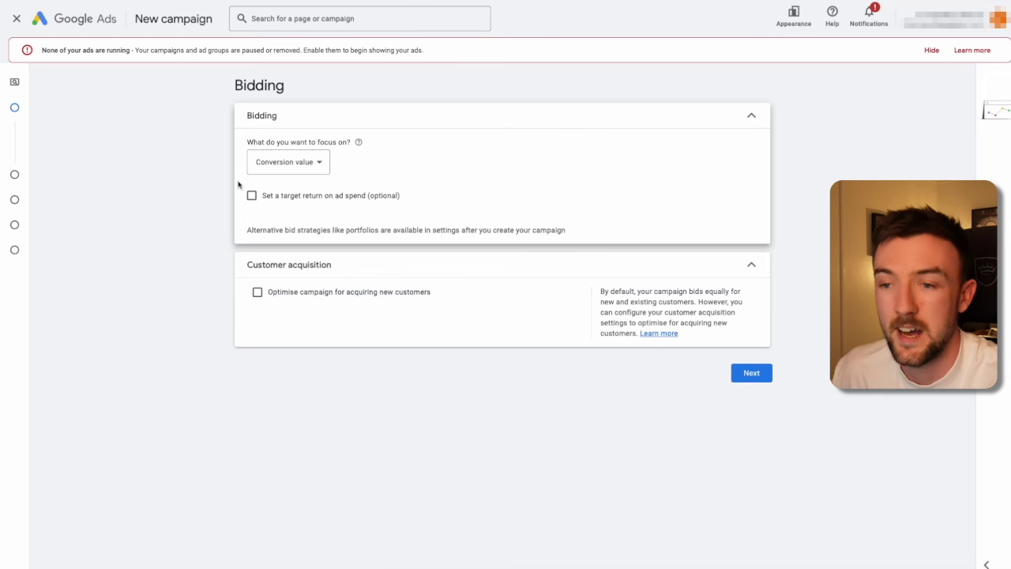
left_click(257, 291)
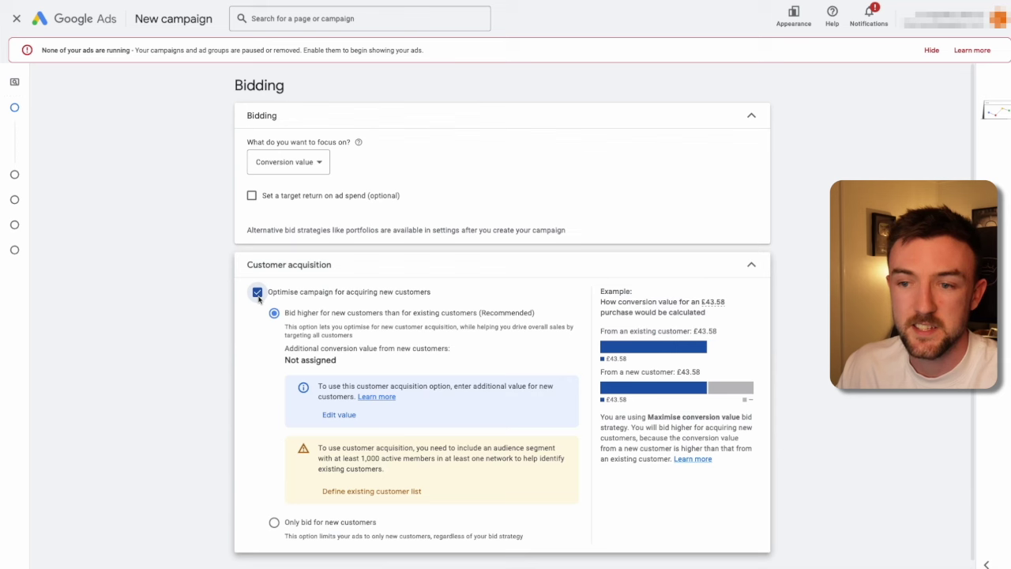
left_click(256, 291)
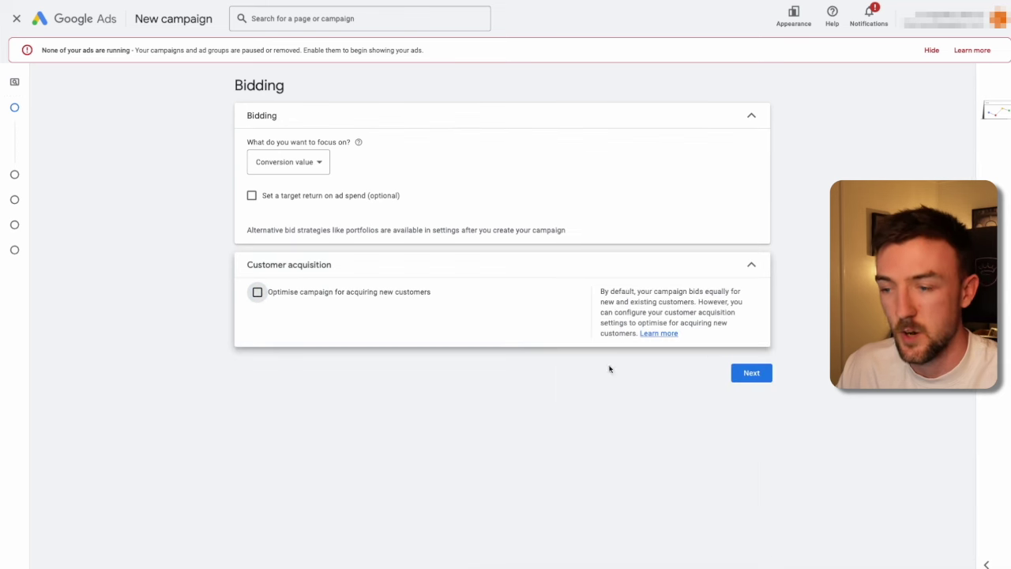
left_click(750, 372)
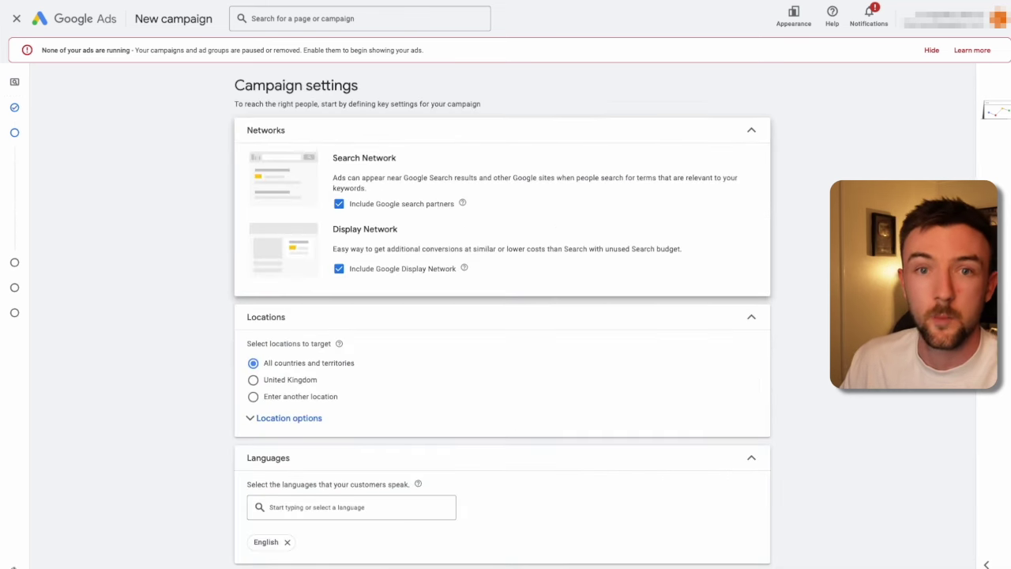
Step: Exclude the Google Display Network, target the United Kingdom, and use keyword match types instead of campaign-wide broad match
left_click(339, 269)
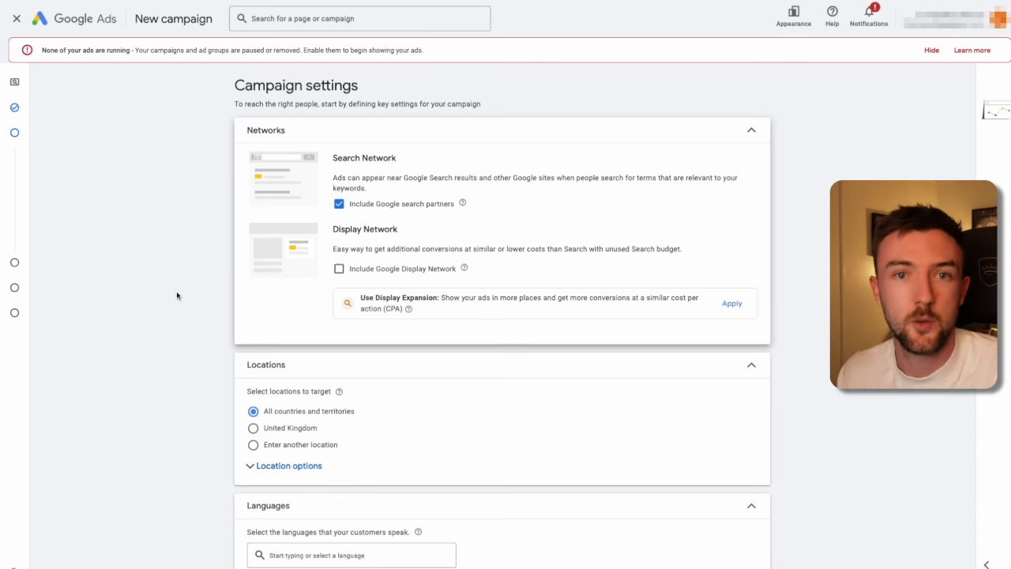
left_click(278, 431)
scroll(224, 300, "down", 3)
left_click(261, 482)
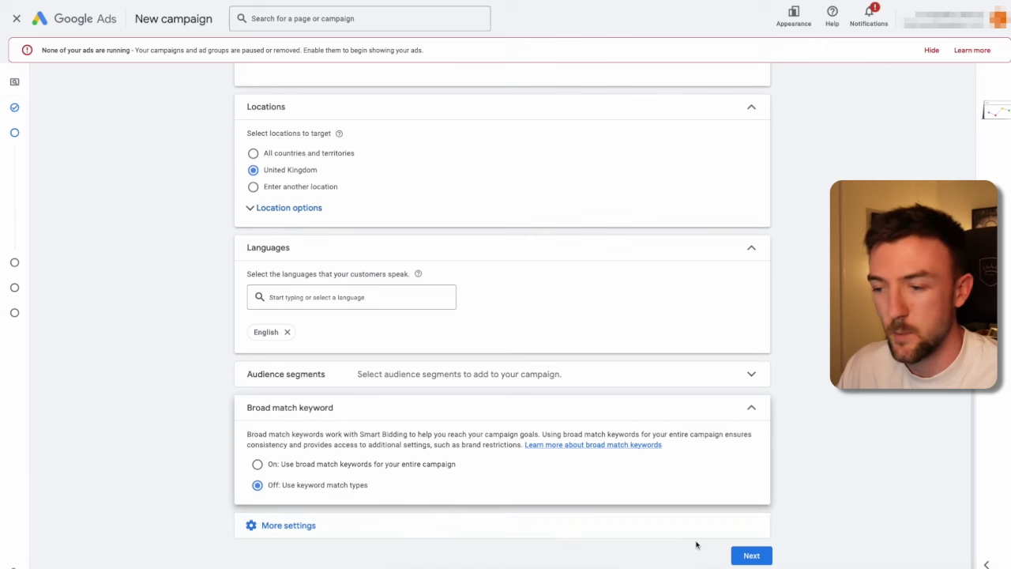
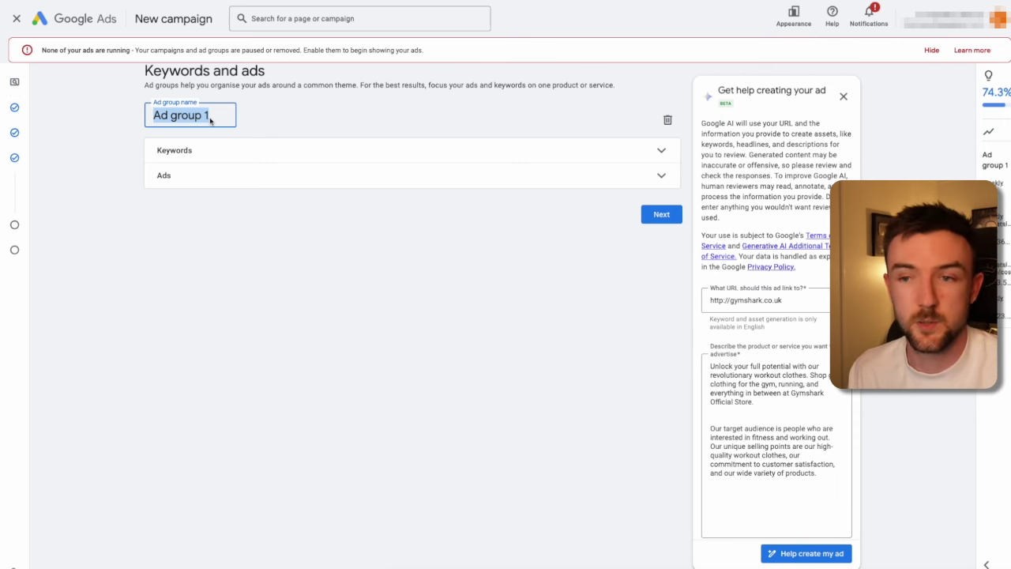
Step: Name the ad group "Leggings" and expand its keywords to review the suggested list
type("Leggings")
key("Return")
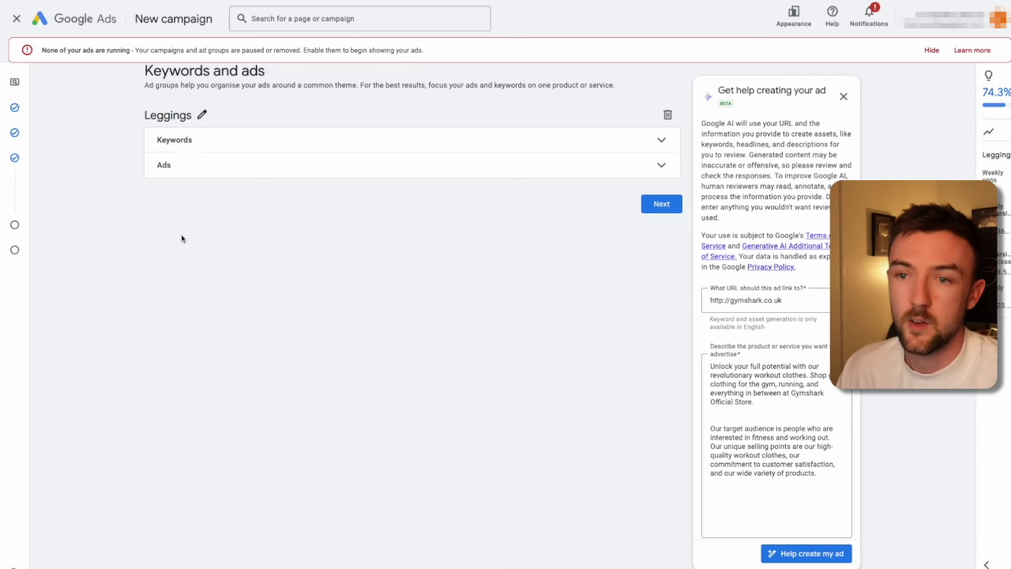
left_click(186, 139)
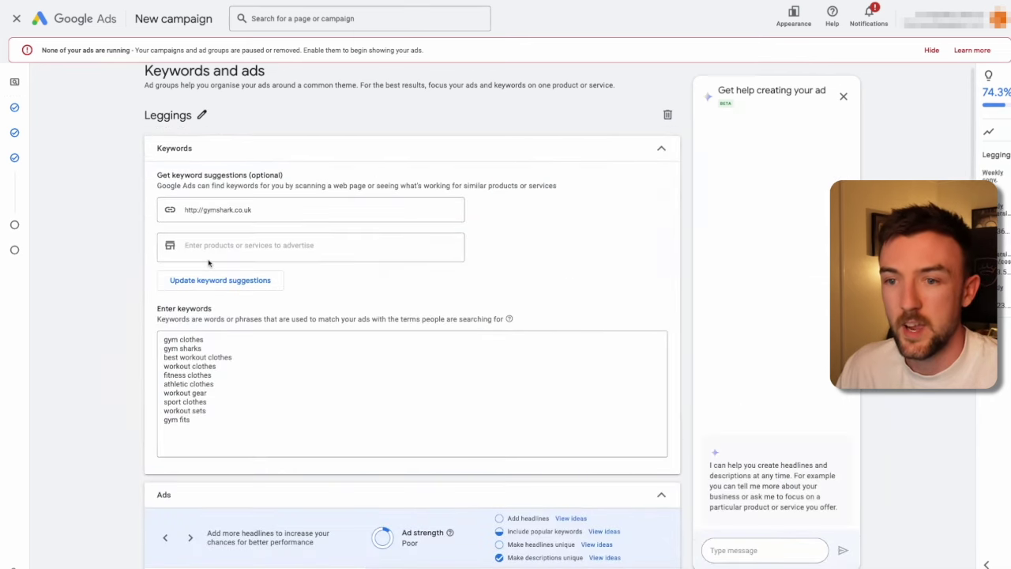
scroll(210, 261, "down", 2)
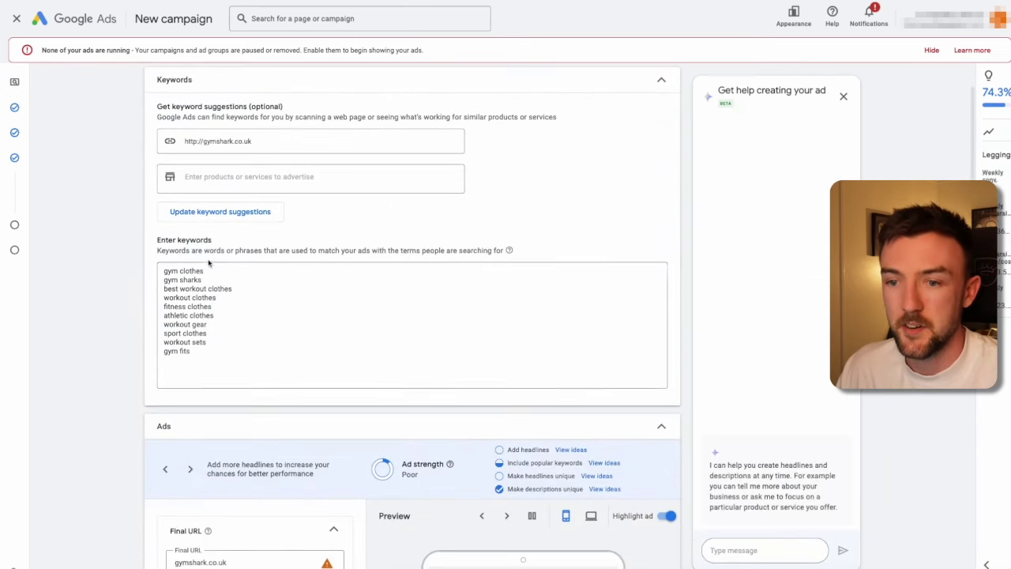
left_click_drag(214, 358, 157, 278)
left_click(257, 365)
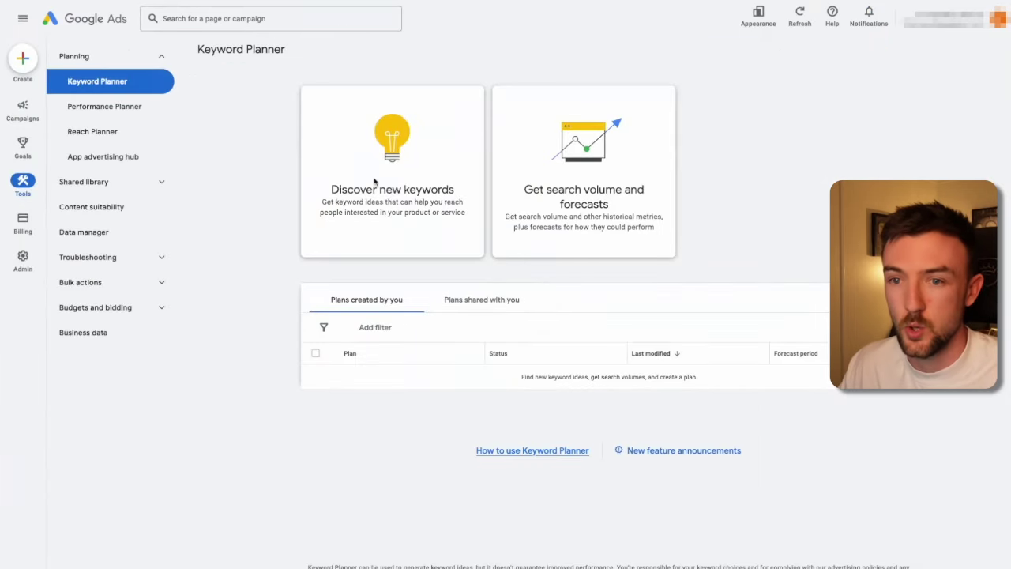
Step: Discover new keywords for "leggings" in Keyword Planner and sort the ideas by average monthly searches
left_click(374, 181)
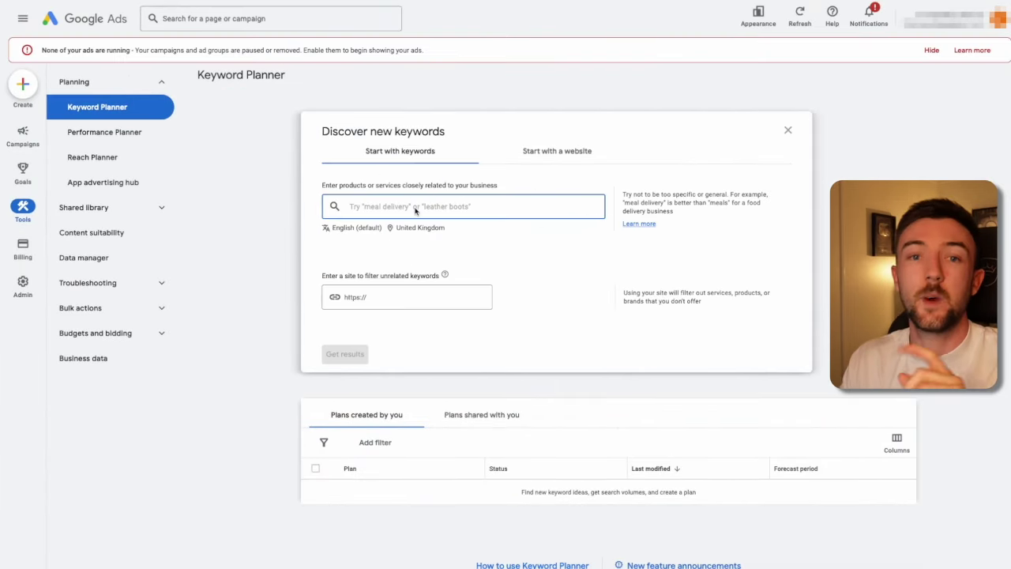
type("leggings")
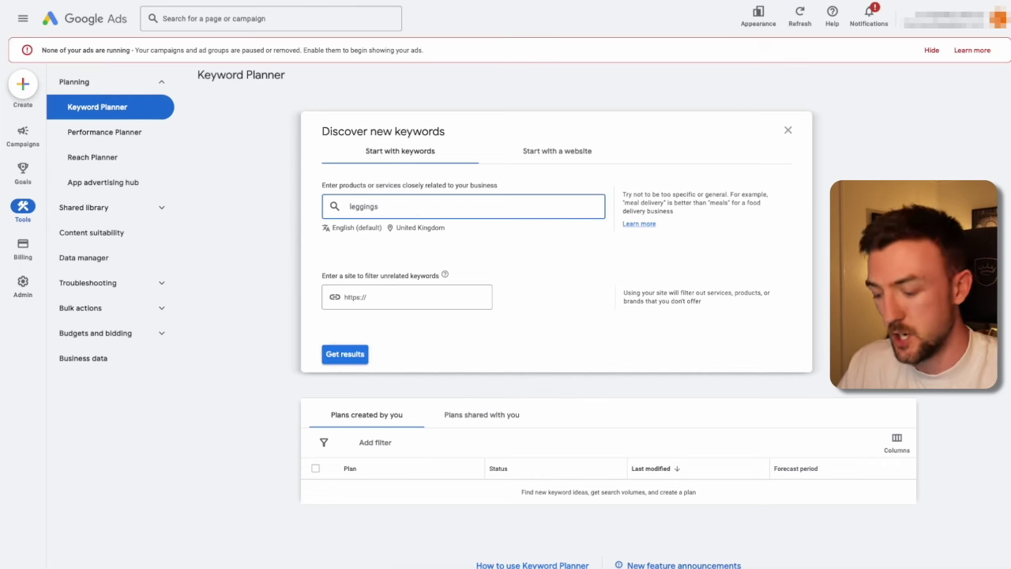
key("Return")
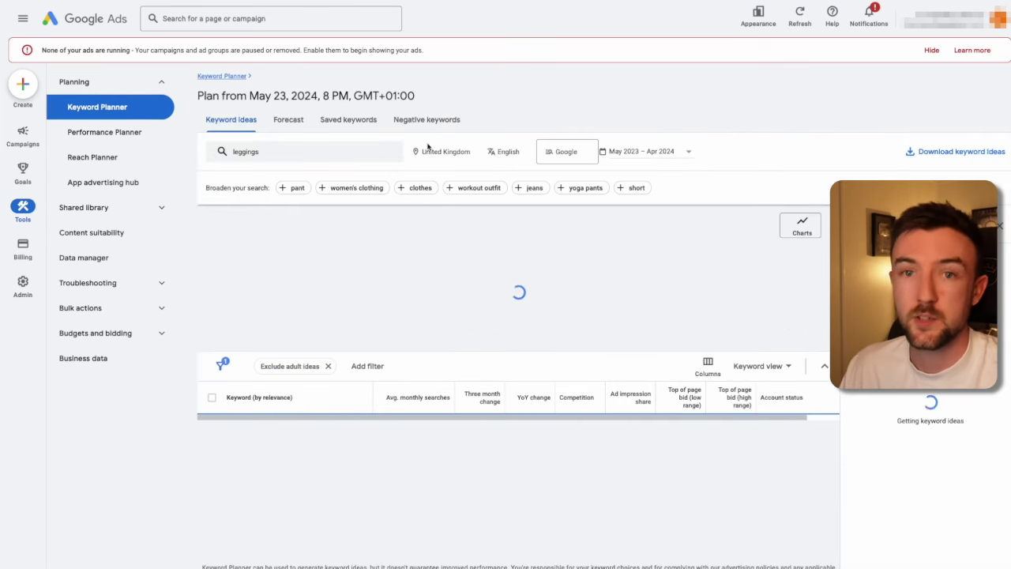
scroll(349, 299, "down", 2)
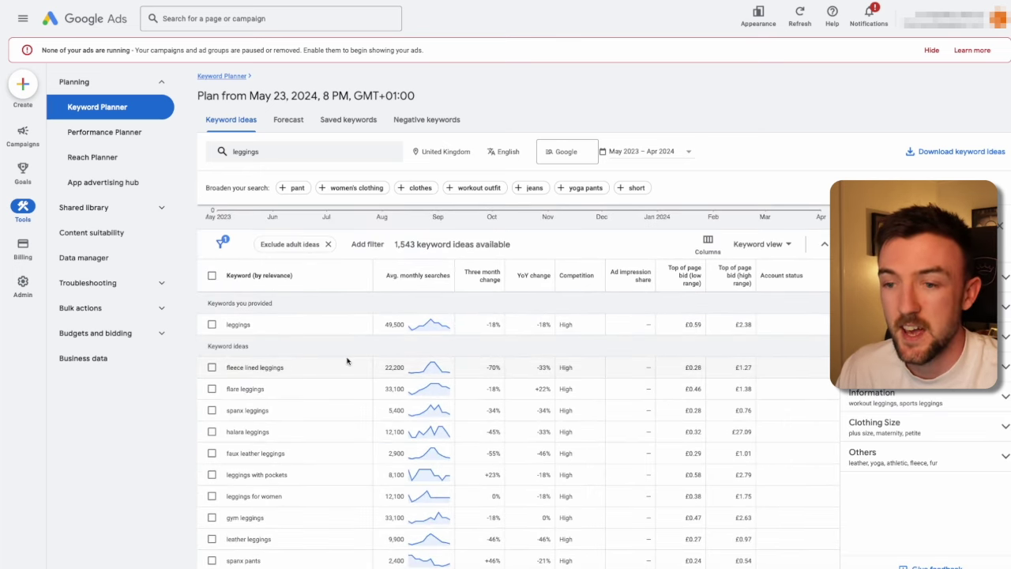
scroll(348, 361, "down", 1)
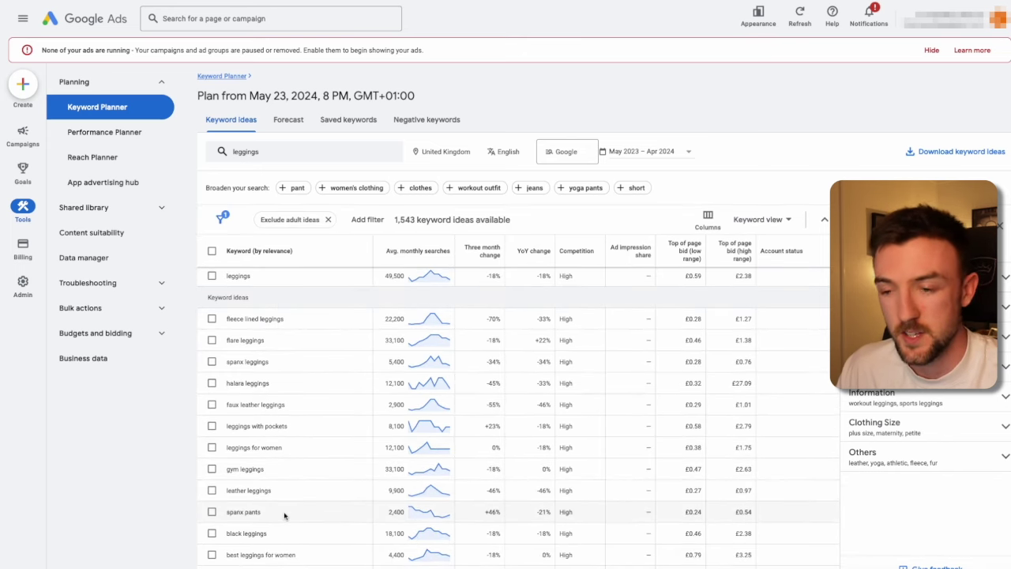
scroll(300, 460, "up", 3)
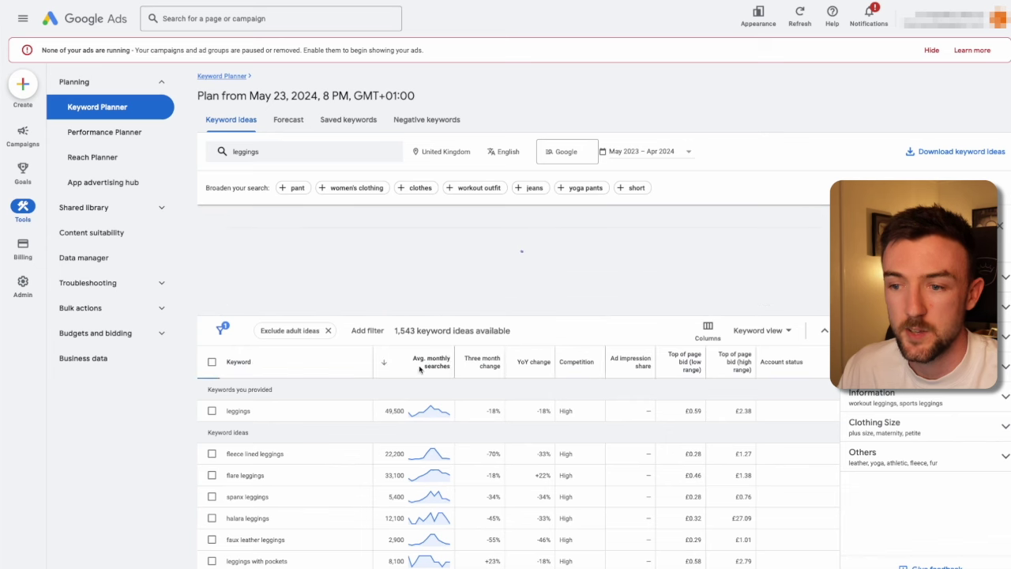
left_click(415, 365)
scroll(308, 455, "down", 2)
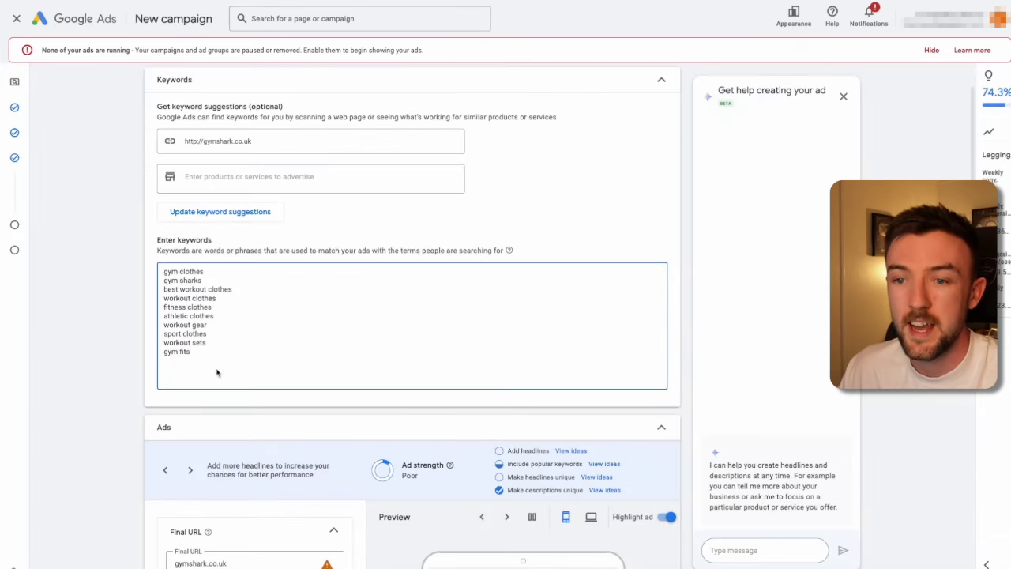
Step: Clear all suggested keywords from the Leggings ad group's keyword list
left_click_drag(219, 374, 141, 288)
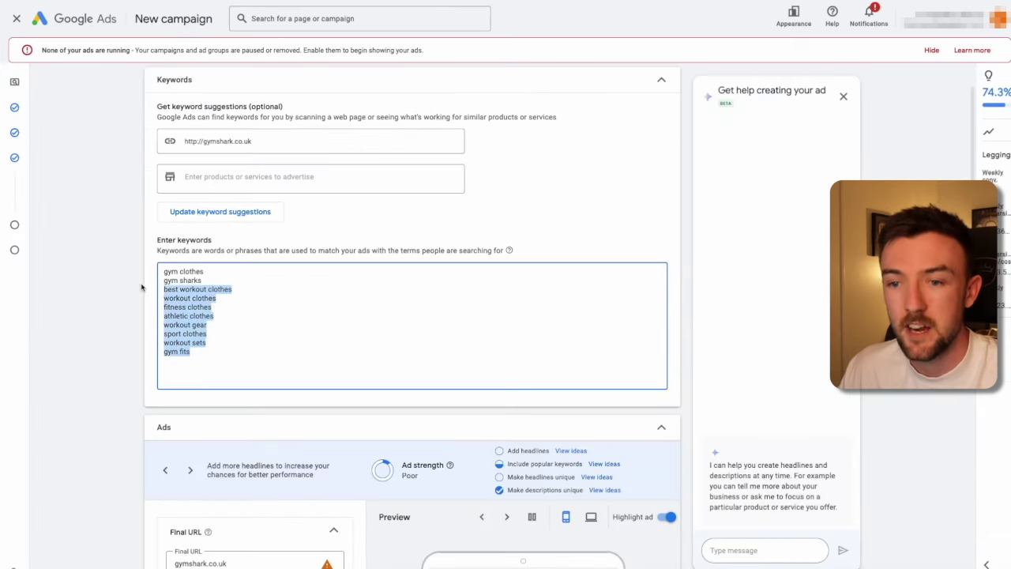
key("ctrl+a")
key("BackSpace")
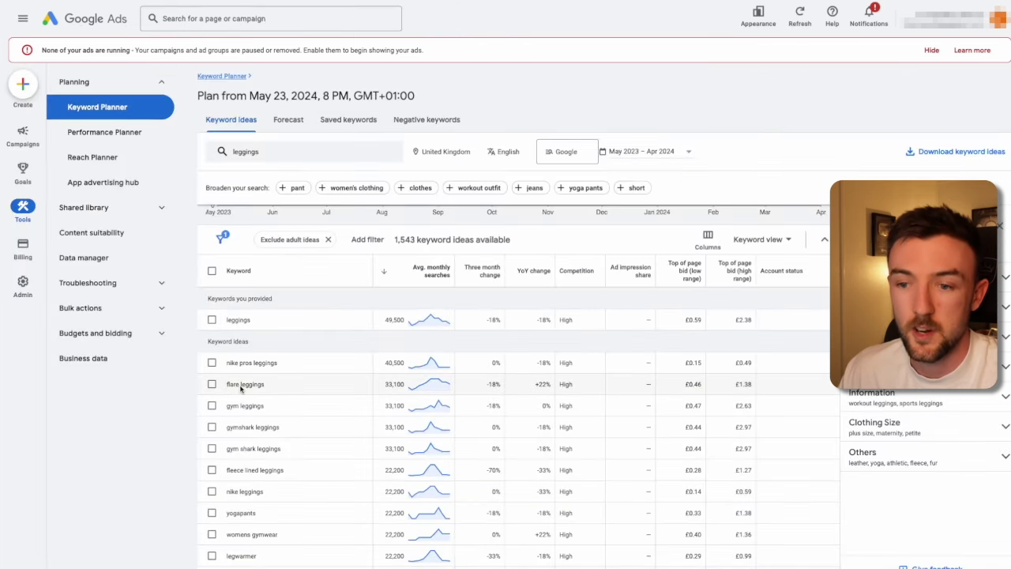
Step: Copy the keywords flare leggings, gym leggings, gymshark leggings and yogapants from the keyword ideas into the ad group's keyword list
triple_click(241, 387)
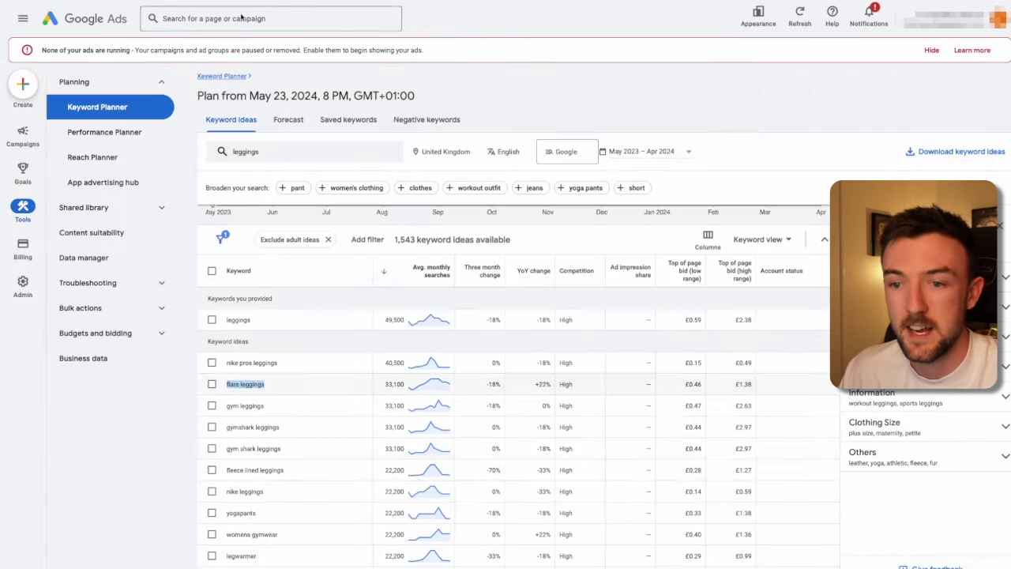
triple_click(241, 405)
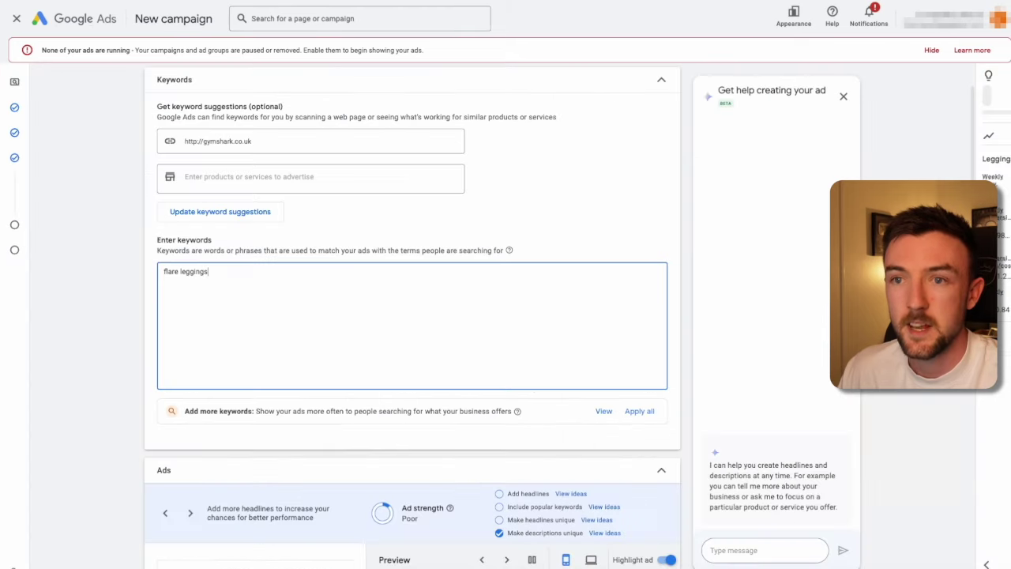
type("gym leggings")
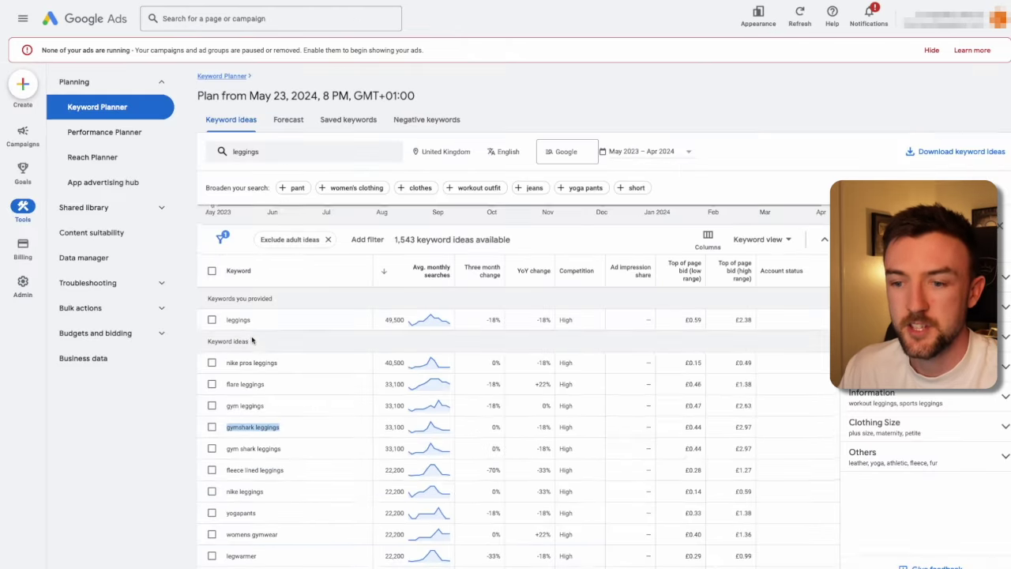
scroll(241, 437, "down", 1)
triple_click(241, 431)
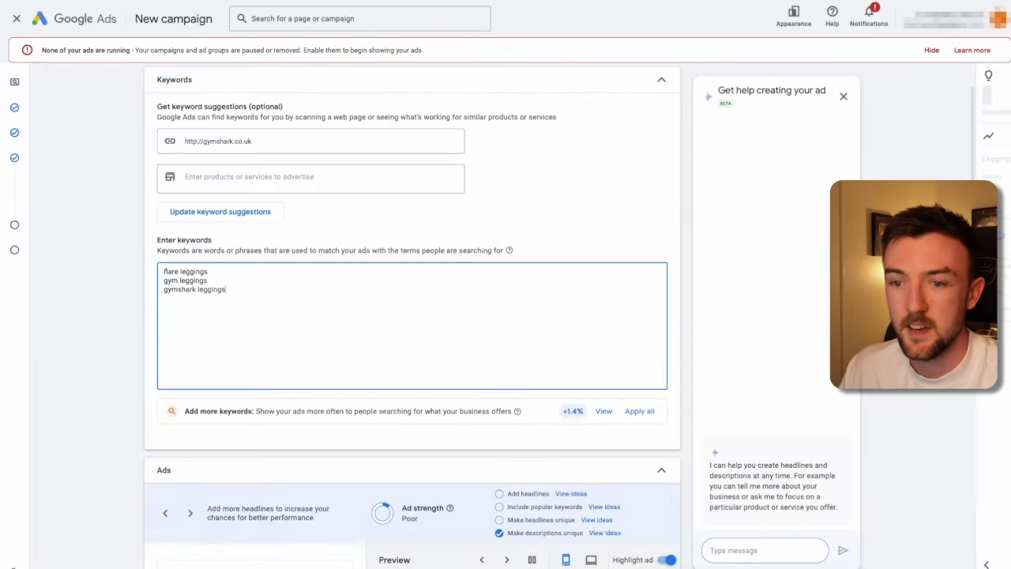
type("yogapants")
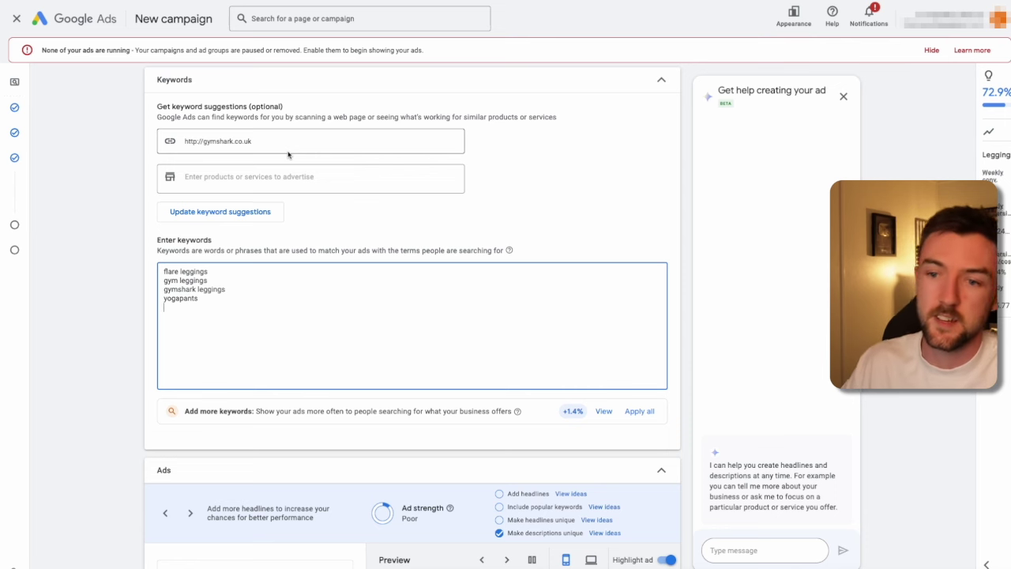
Step: Make yogapants a phrase match keyword by enclosing it in double quotation marks
left_click(218, 307)
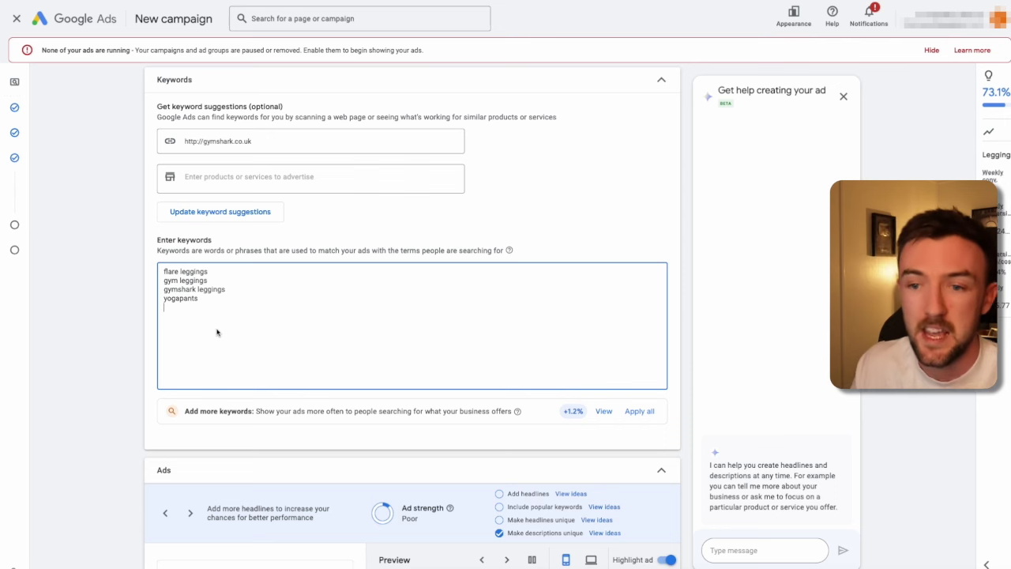
key("Up")
type("\"")
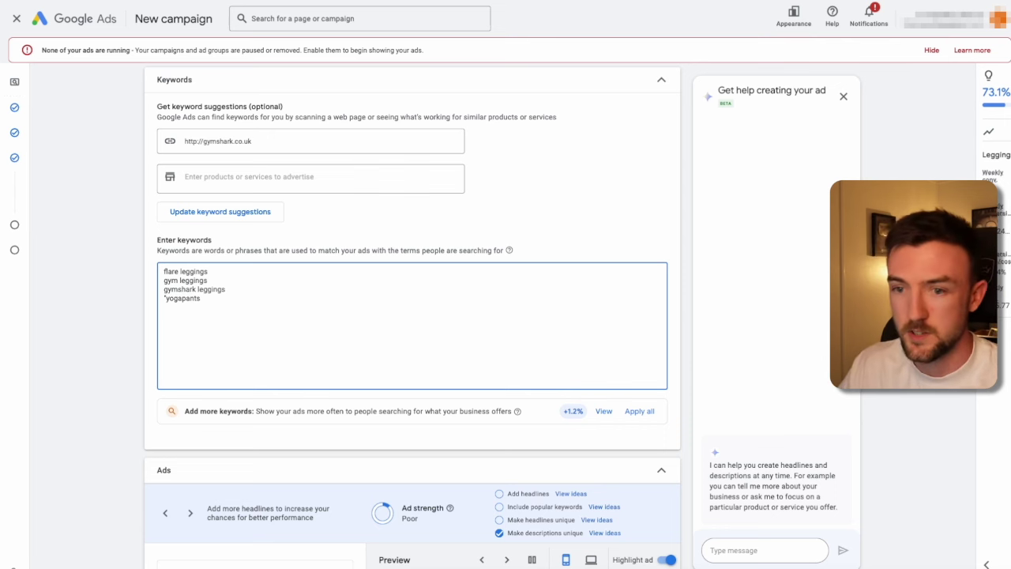
type("\"")
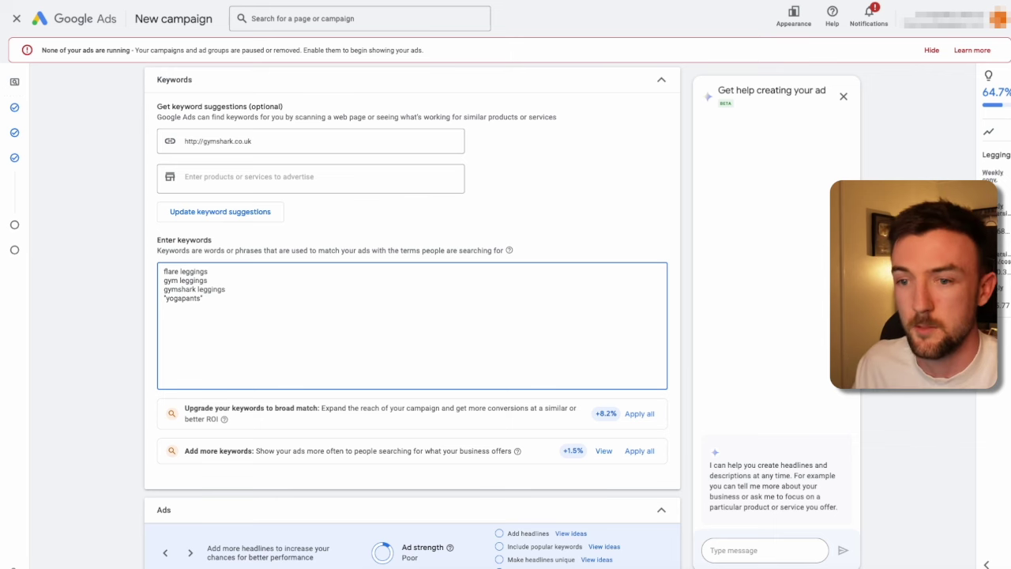
Step: Set the ad's final URL to gymshark.co.uk/leggings
scroll(252, 245, "down", 5)
left_click(251, 246)
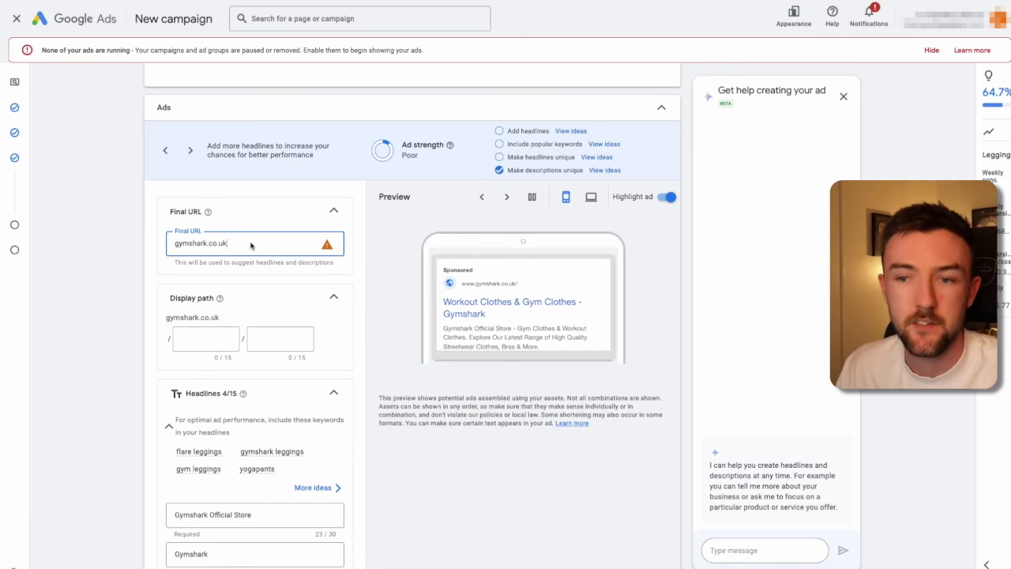
triple_click(251, 245)
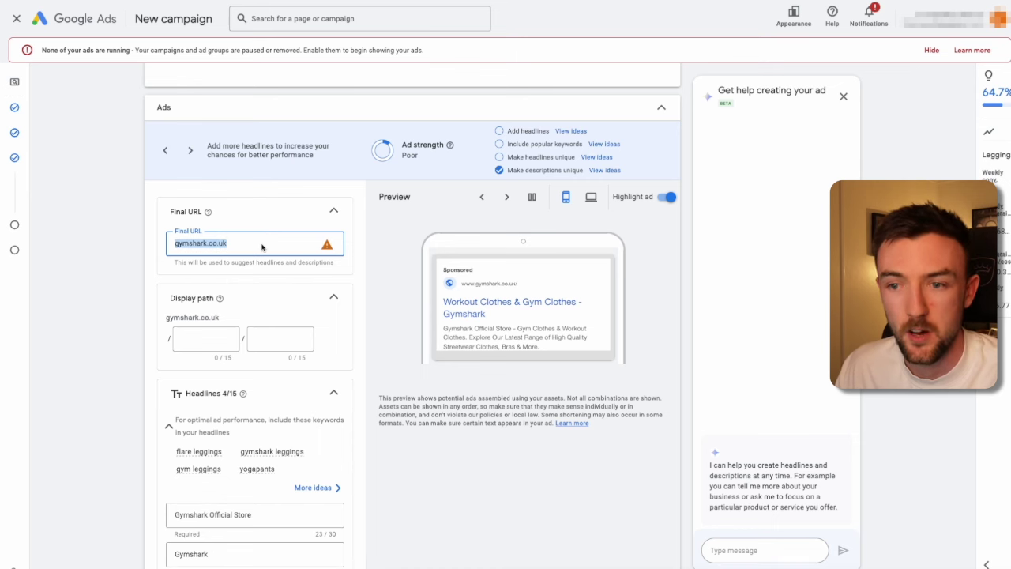
left_click(262, 246)
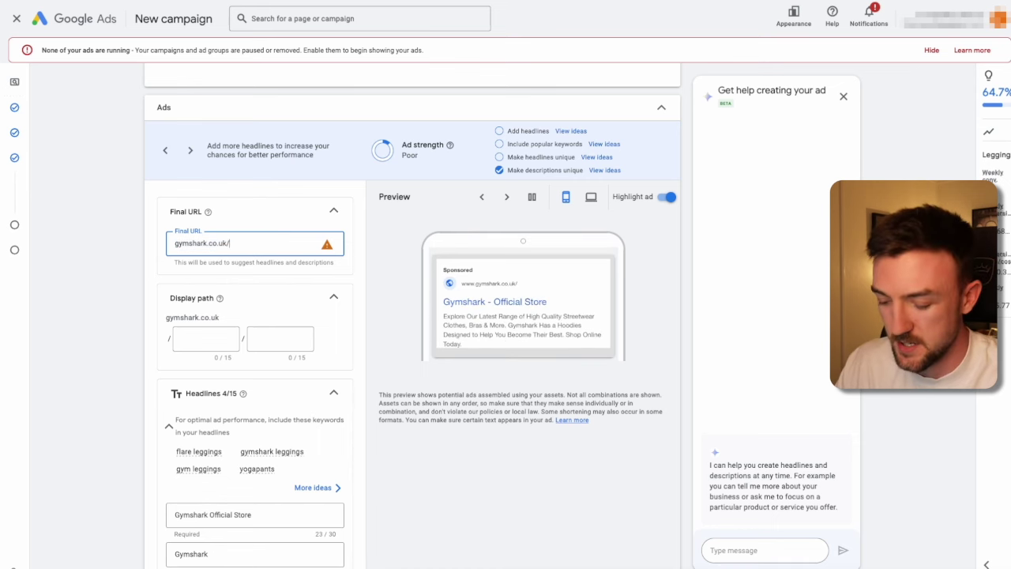
type("/leggings")
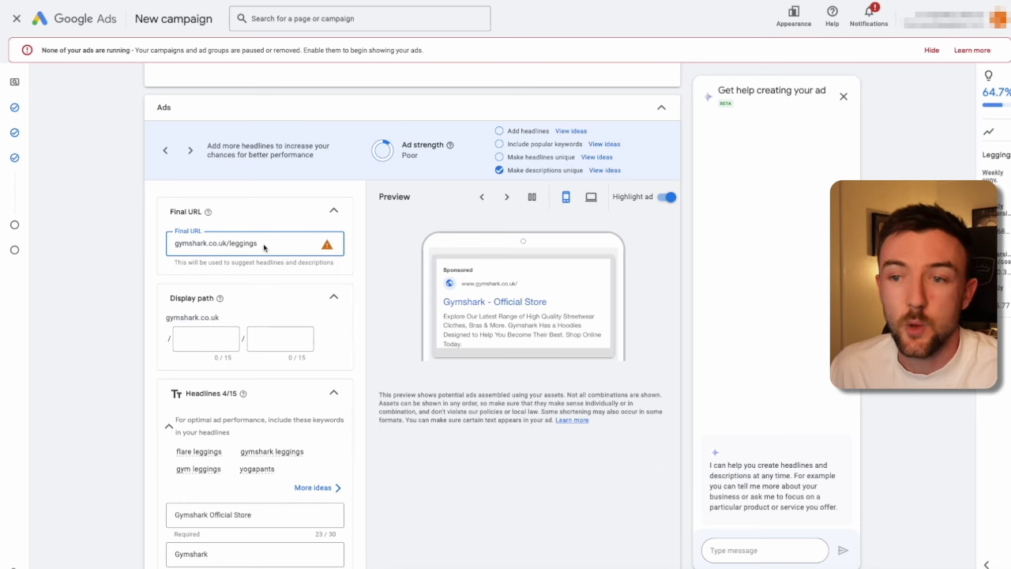
Step: Set the ad's display path to womens/leggings
left_click(207, 339)
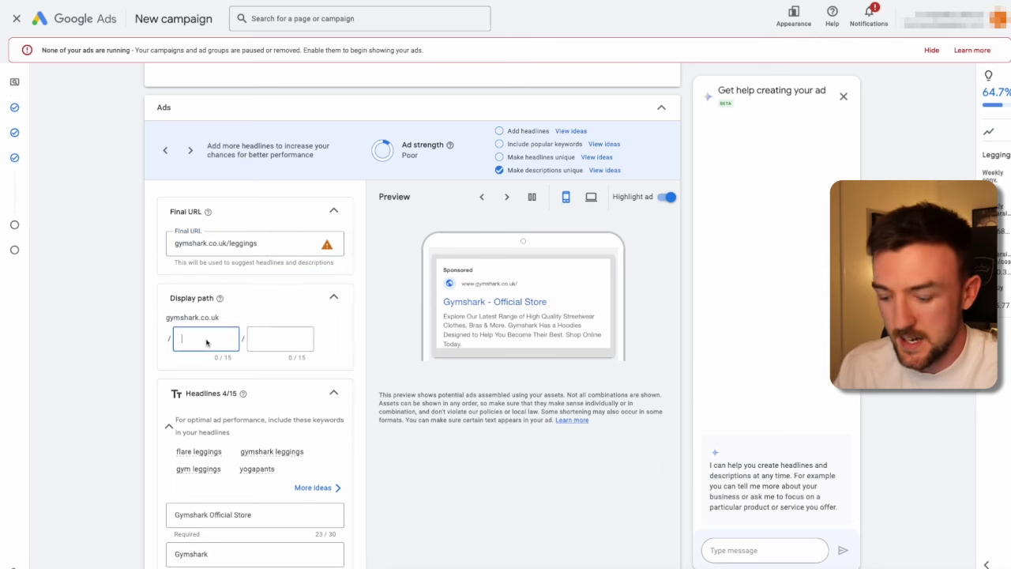
type("womens")
key("Tab")
type("leggings")
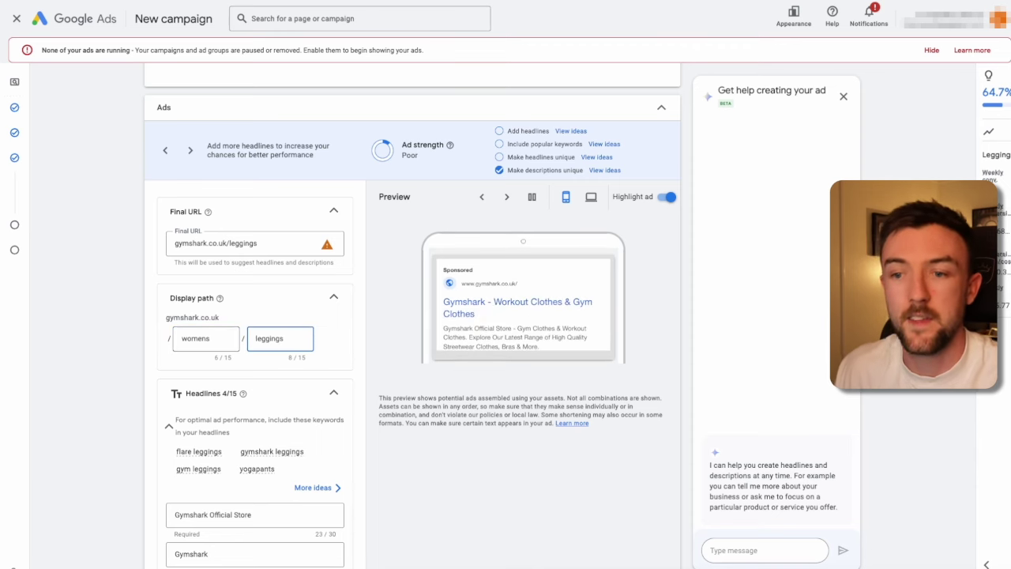
key("Tab")
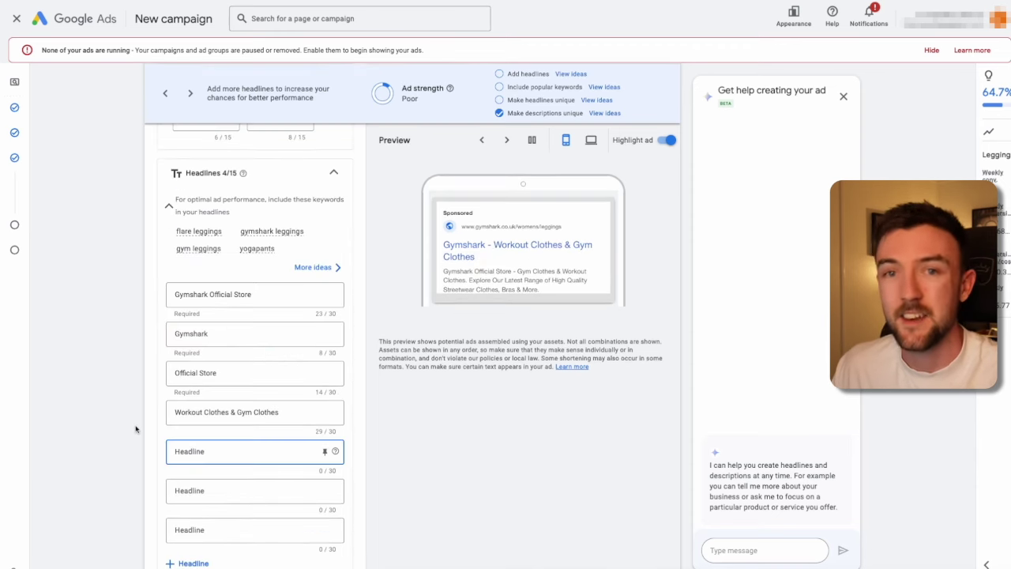
Step: Add a fifth headline to the Leggings ad reading "Use Code gym For 10% Off"
scroll(135, 428, "down", 1)
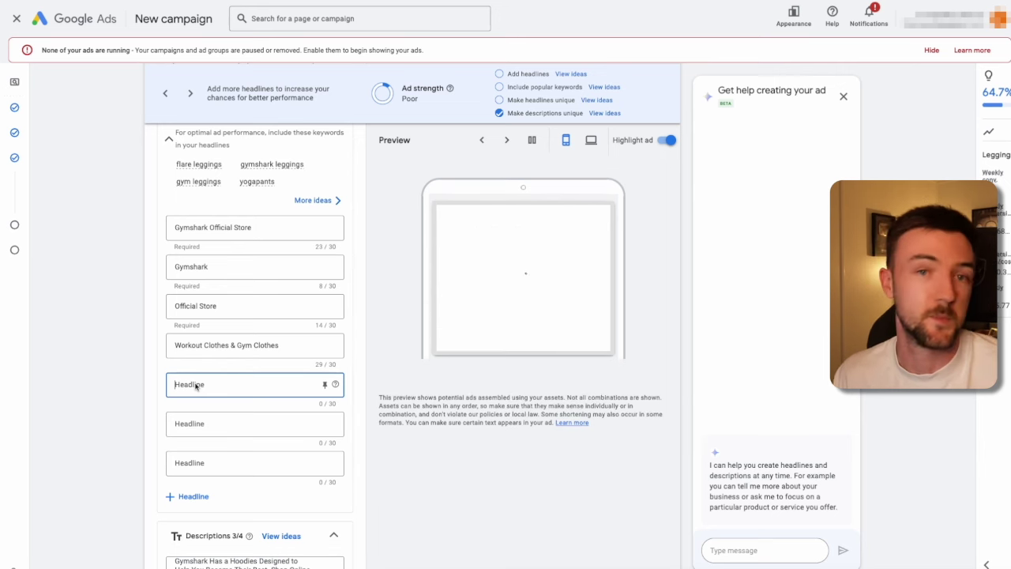
type("Use Code GYM For 10% Off")
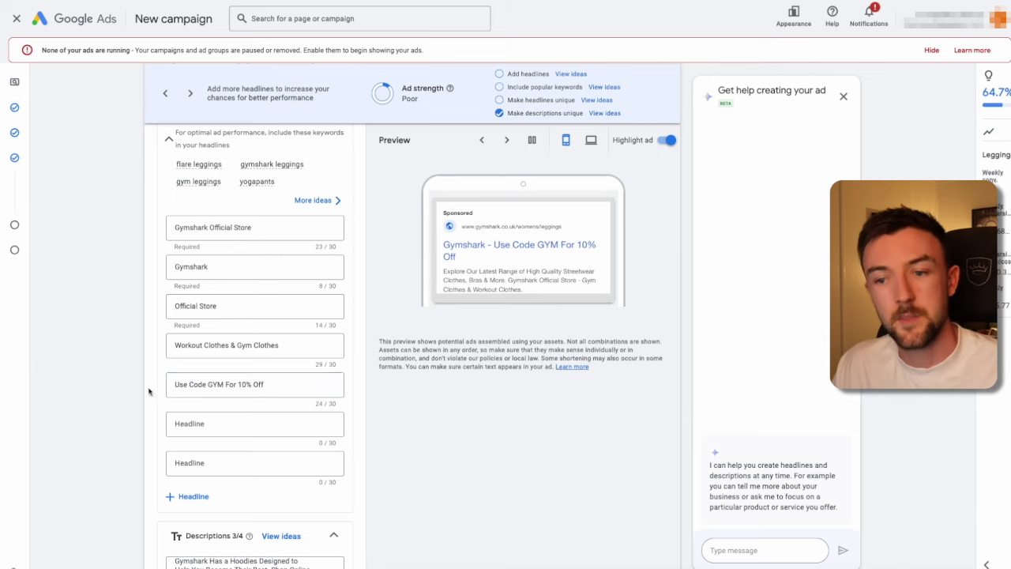
double_click(216, 384)
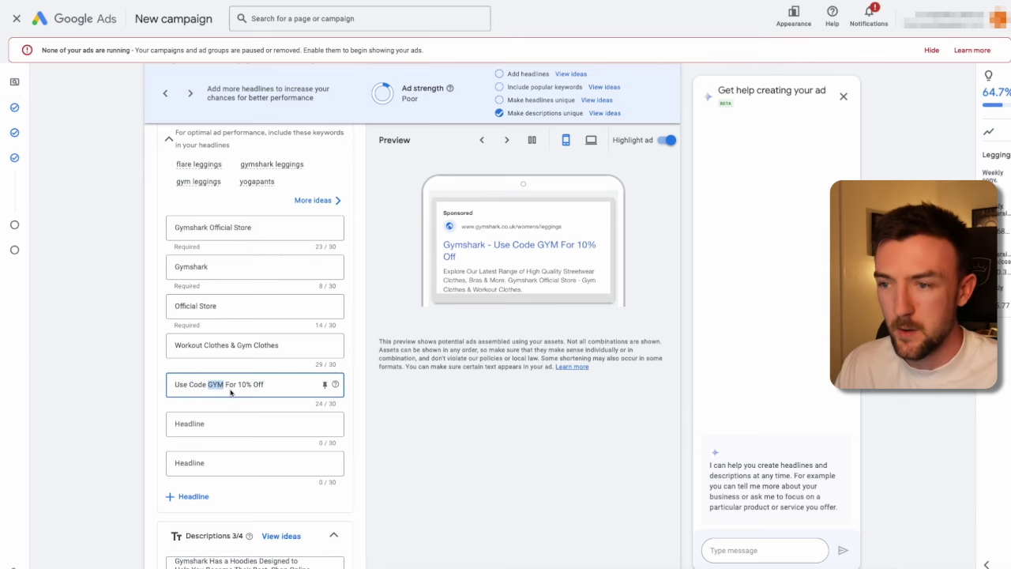
type("gym")
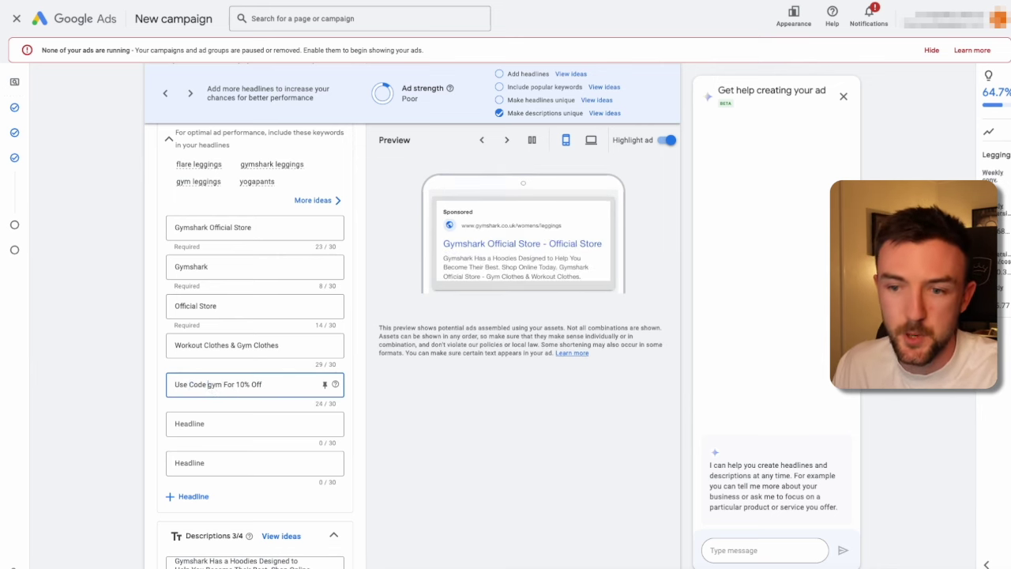
left_click(114, 389)
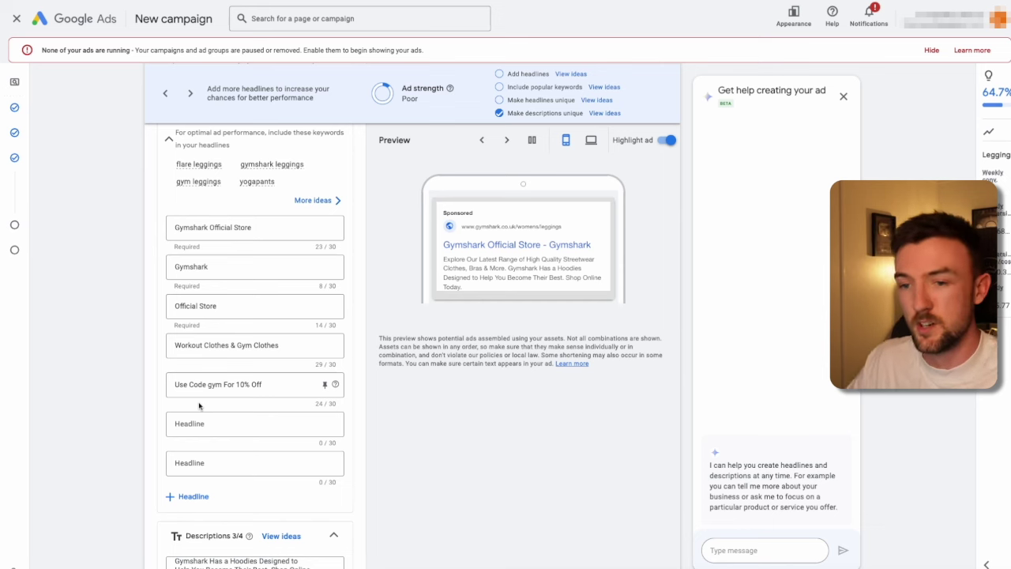
Step: Show more headline ideas based on the Leggings ad group's top keywords
scroll(206, 314, "down", 1)
scroll(229, 268, "up", 2)
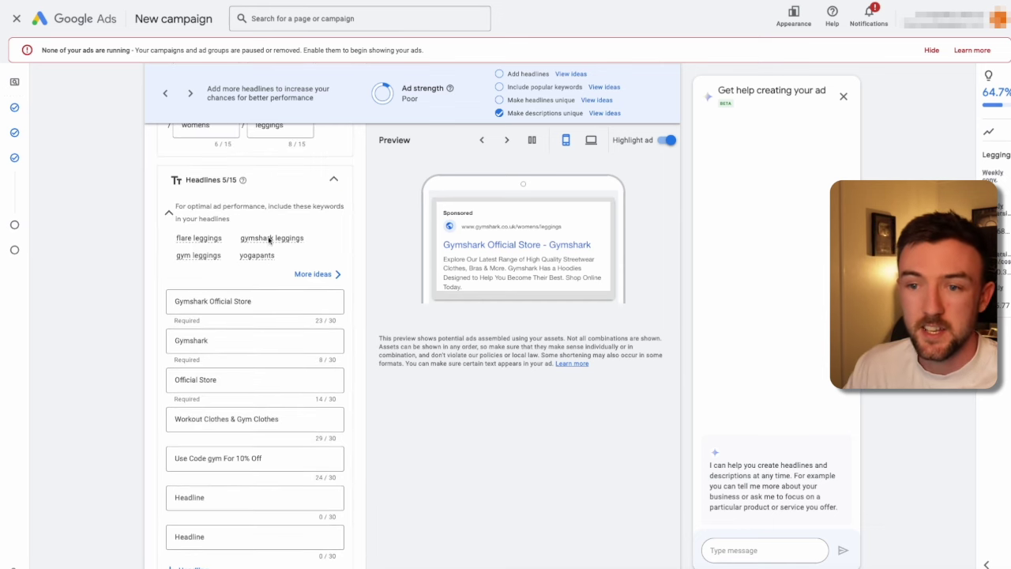
left_click(334, 273)
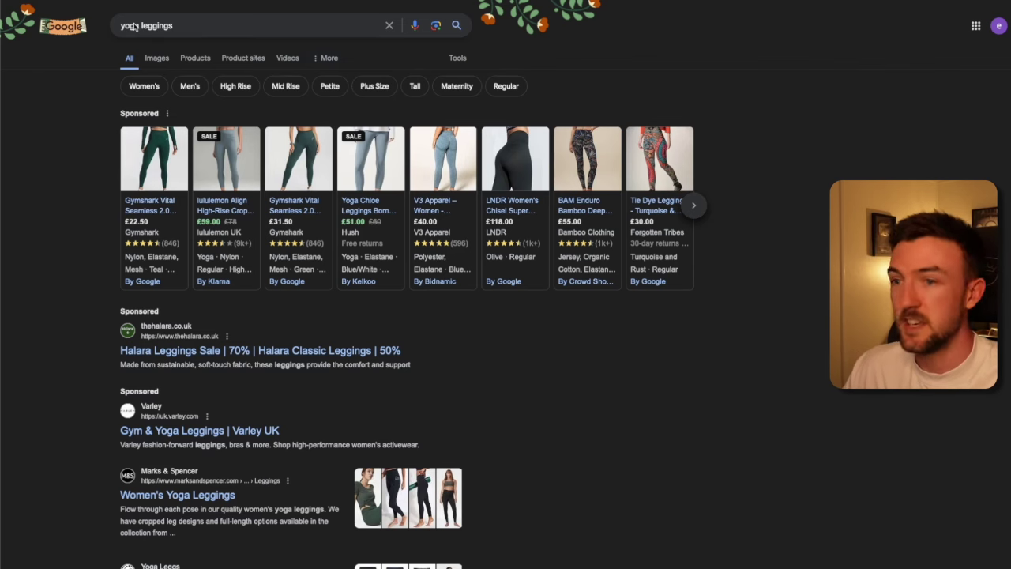
Step: Switch to the Google results for yoga leggings and compare competitors' sponsored listings with the ad's headlines and descriptions
scroll(81, 334, "down", 1)
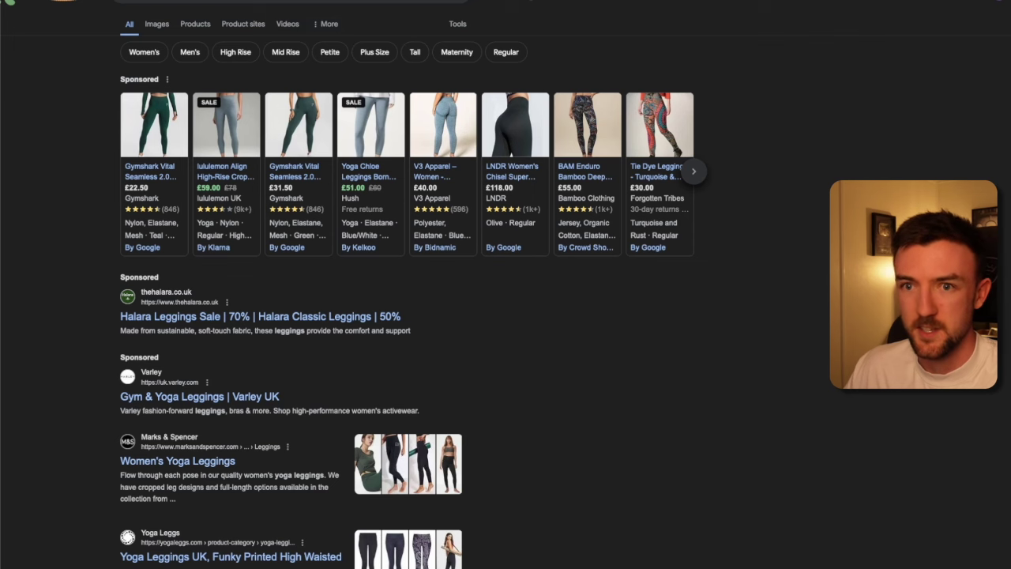
scroll(84, 266, "down", 1)
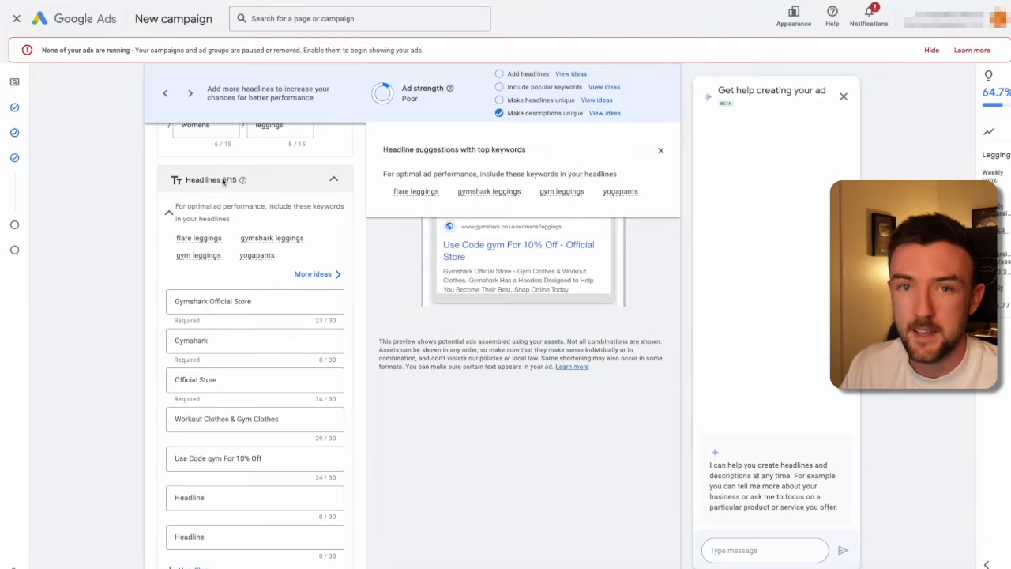
scroll(124, 363, "down", 5)
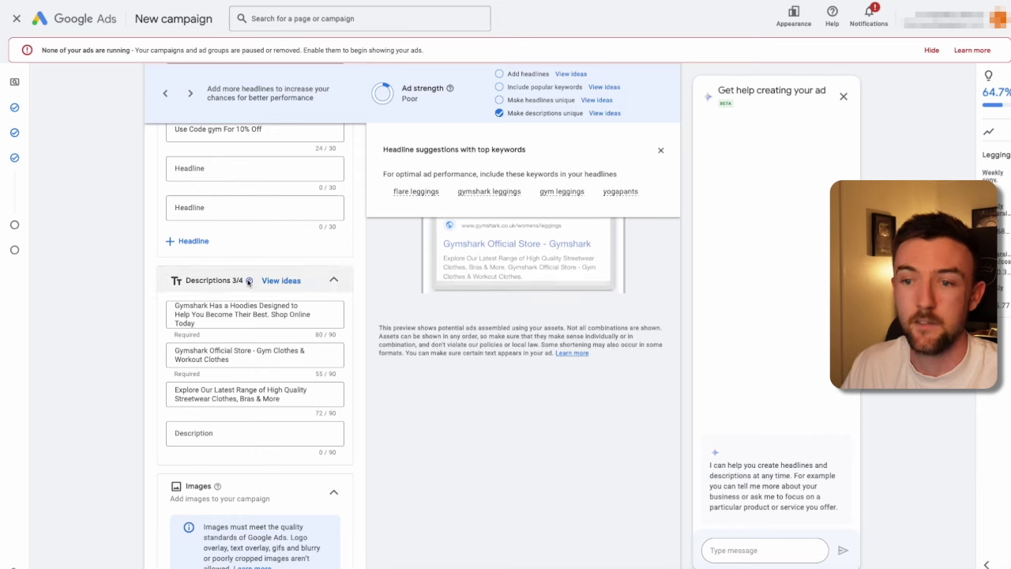
scroll(137, 397, "down", 4)
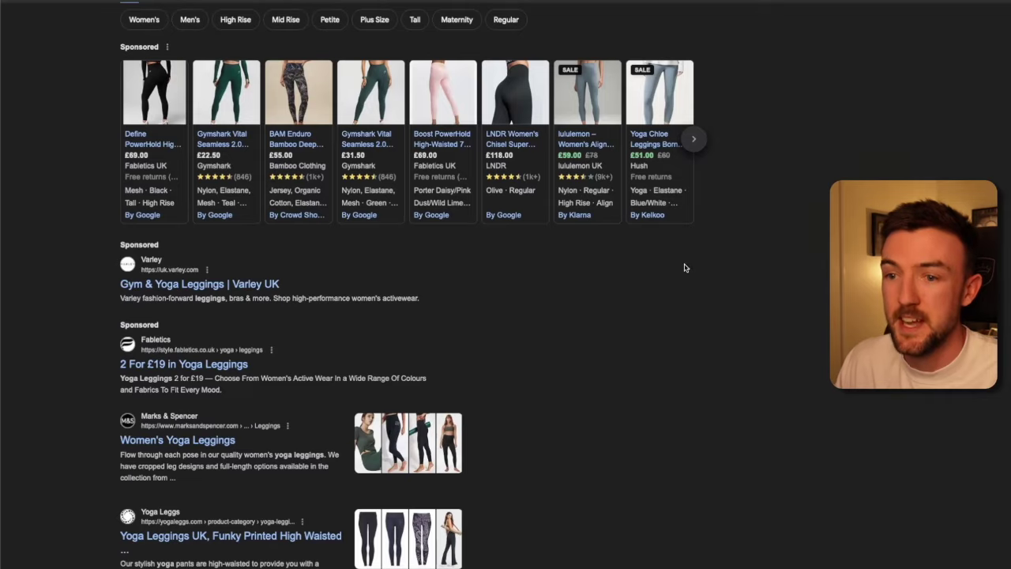
scroll(686, 266, "down", 5)
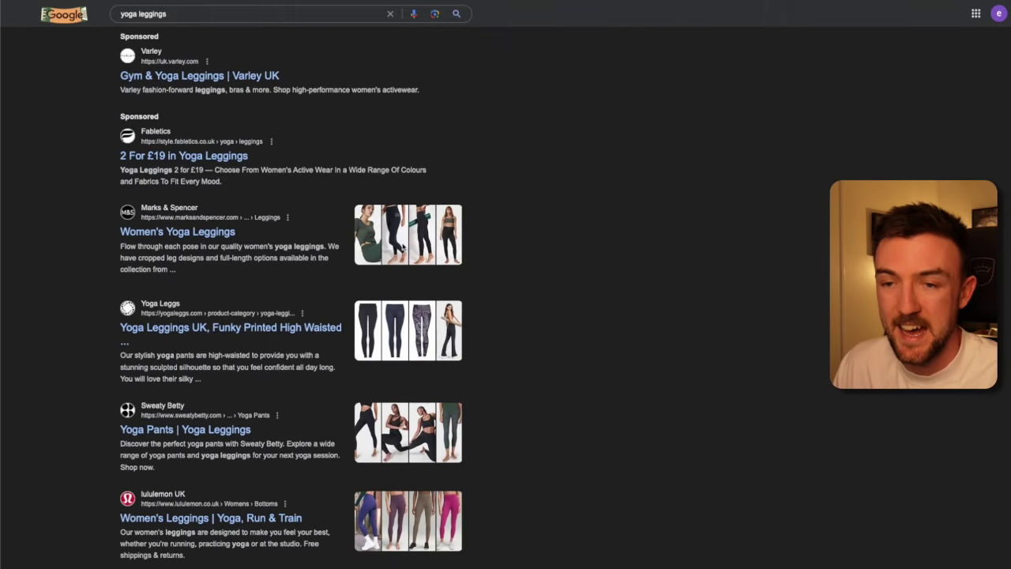
scroll(404, 248, "up", 3)
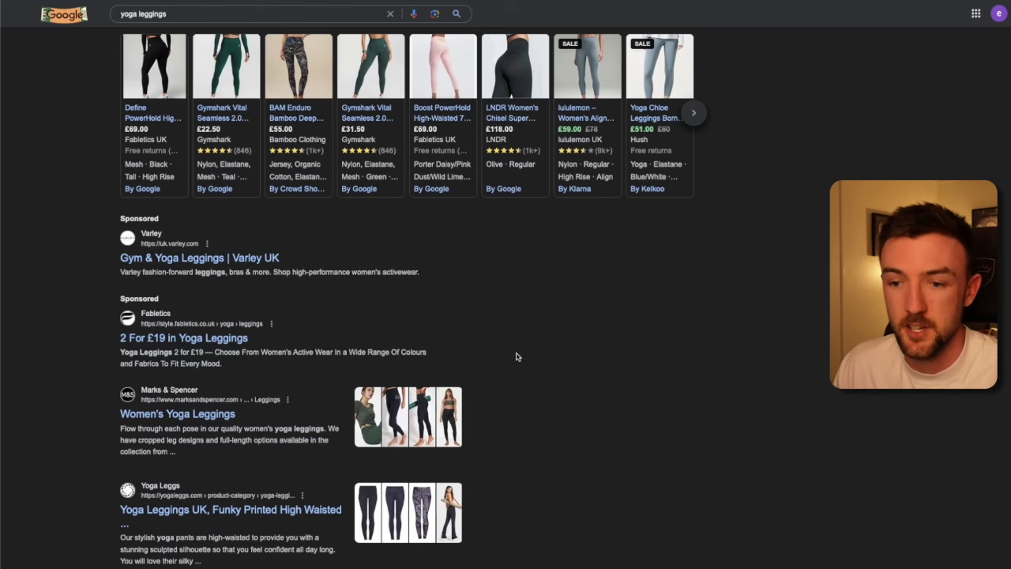
scroll(517, 357, "down", 1)
scroll(507, 304, "up", 2)
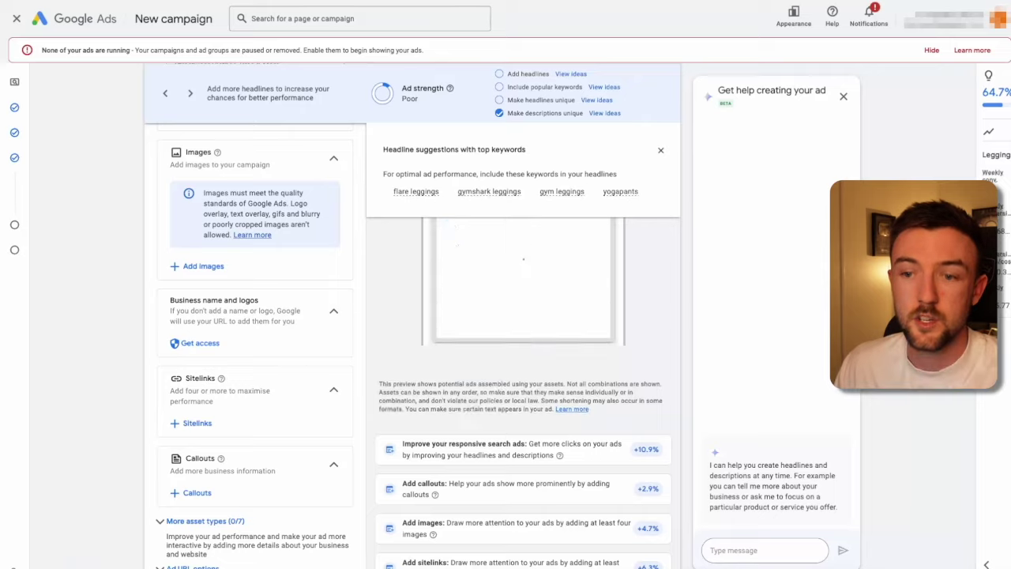
Step: Check the suggested sitelinks for the campaign and leave without adding any
scroll(237, 361, "down", 1)
left_click(198, 375)
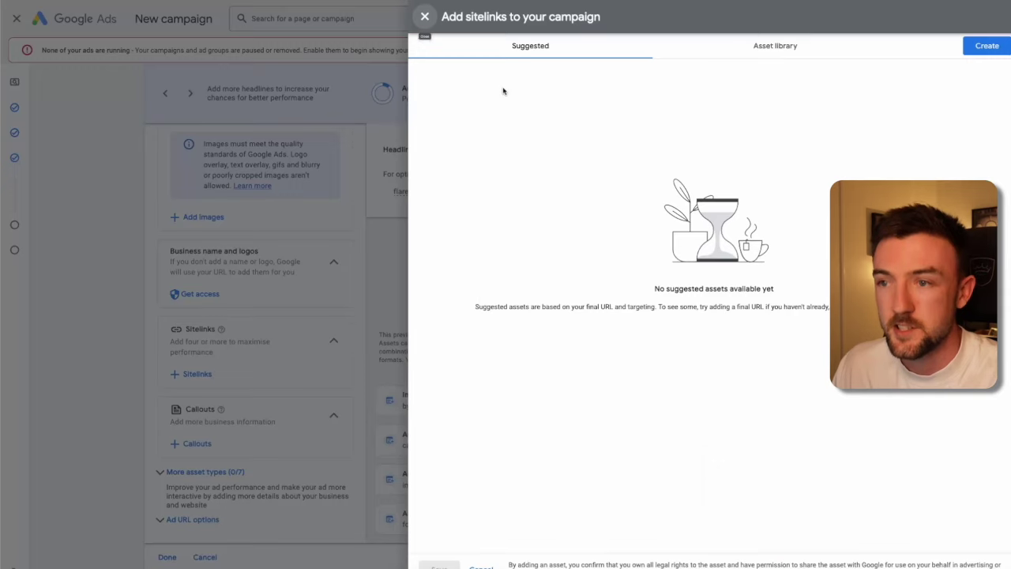
left_click(423, 17)
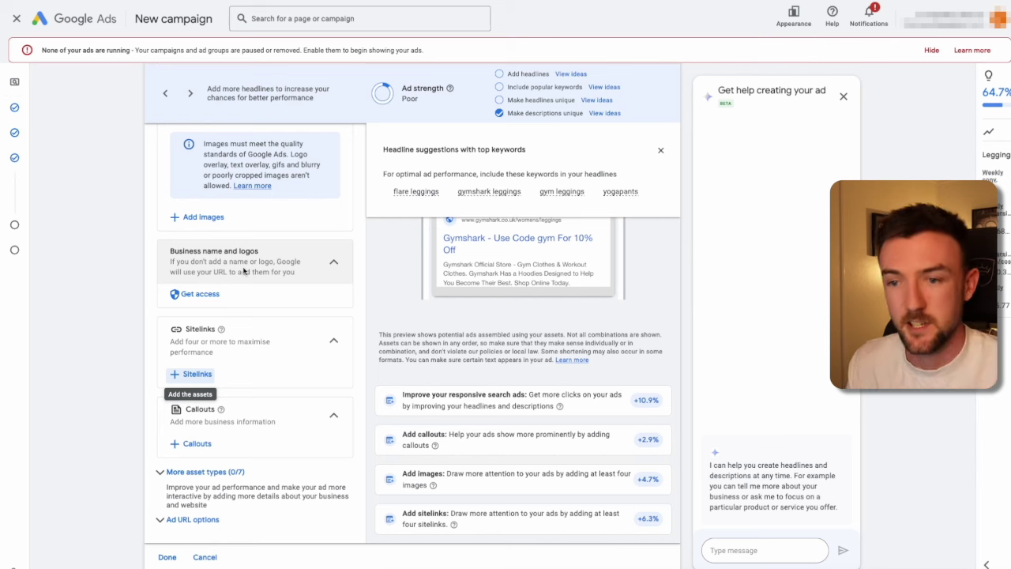
Step: Look through the additional asset types, finish the Leggings ad without them and continue to the budget
scroll(108, 338, "down", 2)
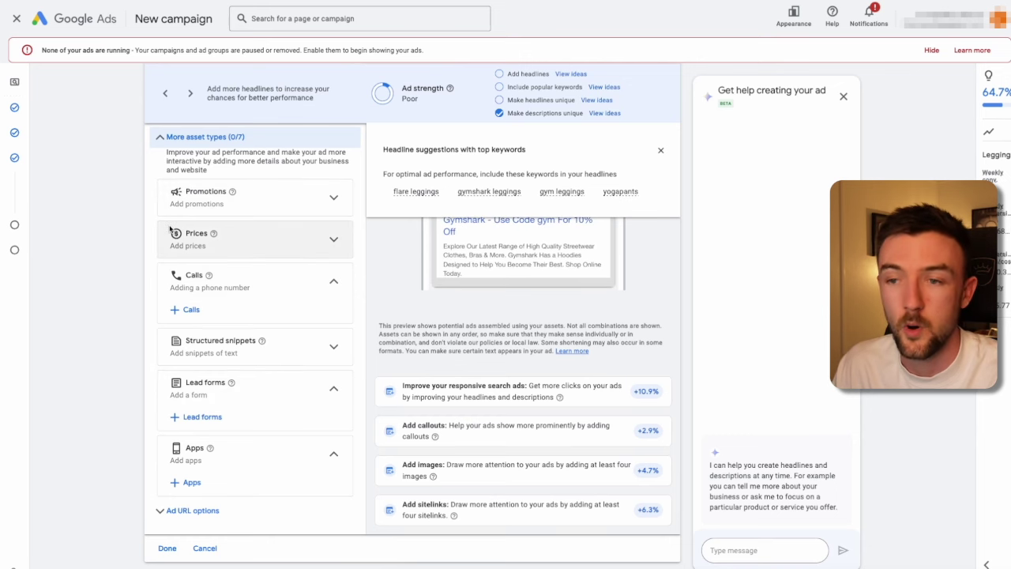
scroll(73, 422, "down", 1)
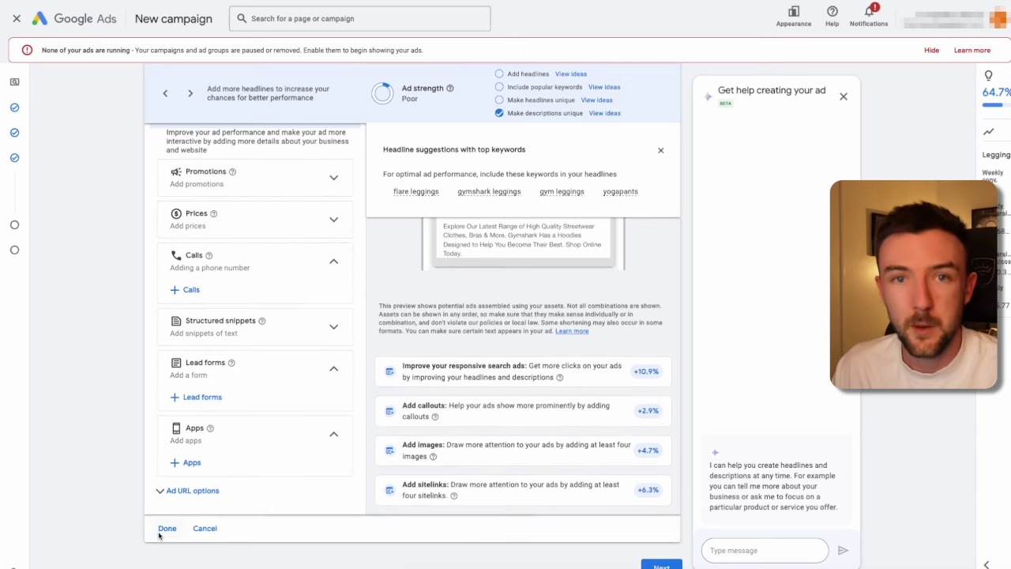
left_click(165, 529)
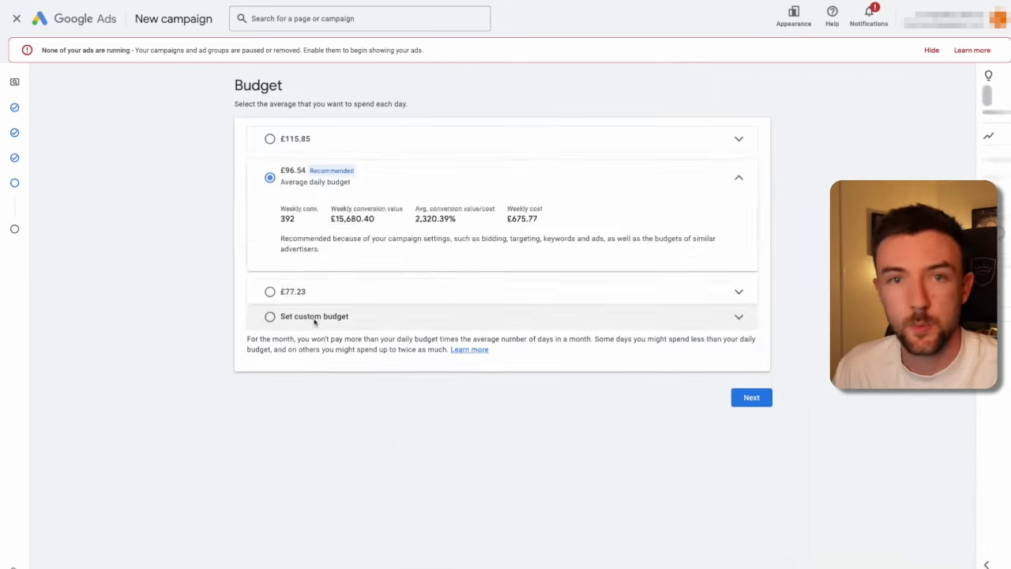
Step: Set a custom average daily budget of £100 and publish the Cold Search campaign
left_click(282, 316)
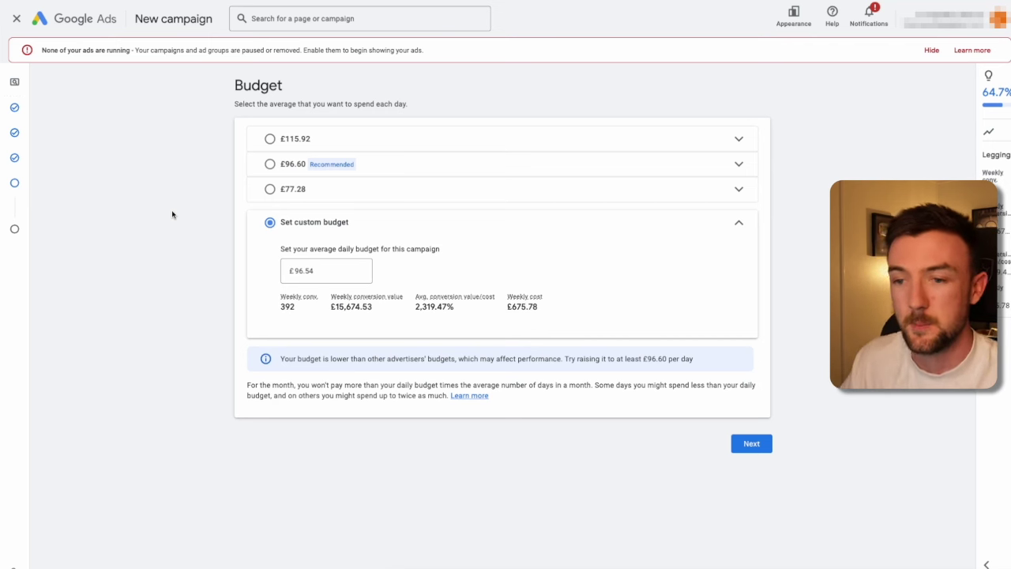
triple_click(326, 270)
type("12")
key("BackSpace")
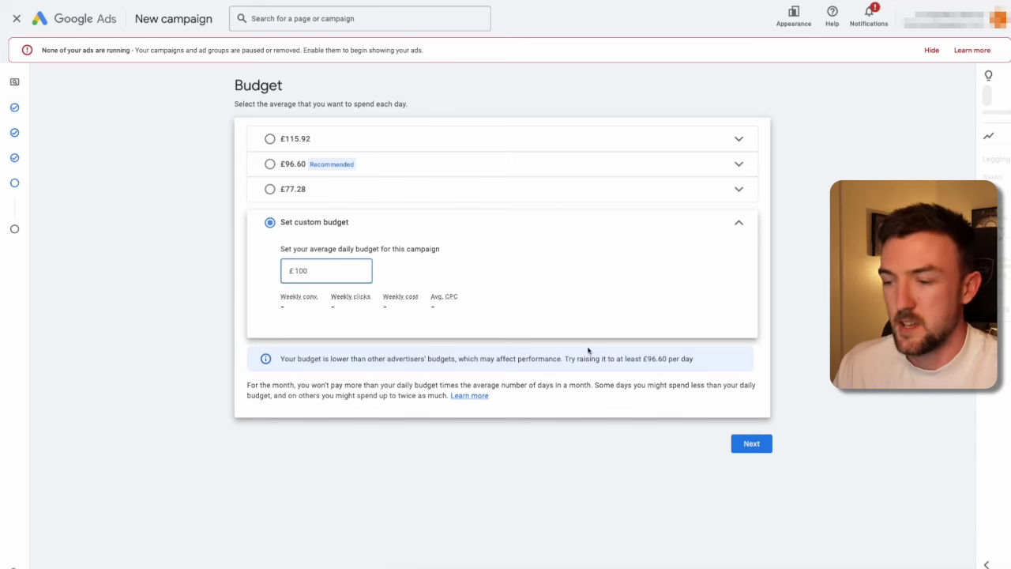
left_click(751, 442)
scroll(631, 528, "down", 3)
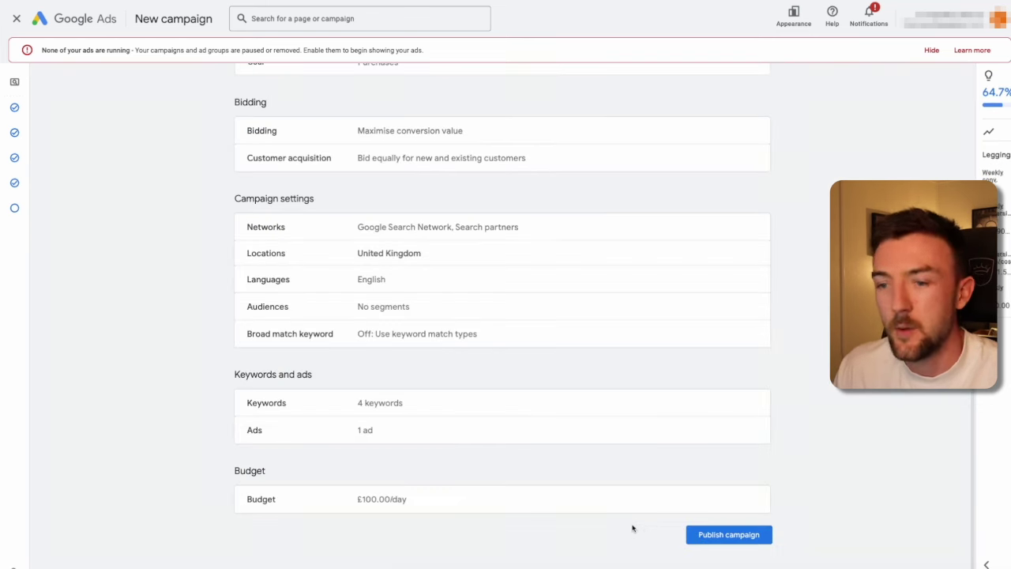
left_click(725, 535)
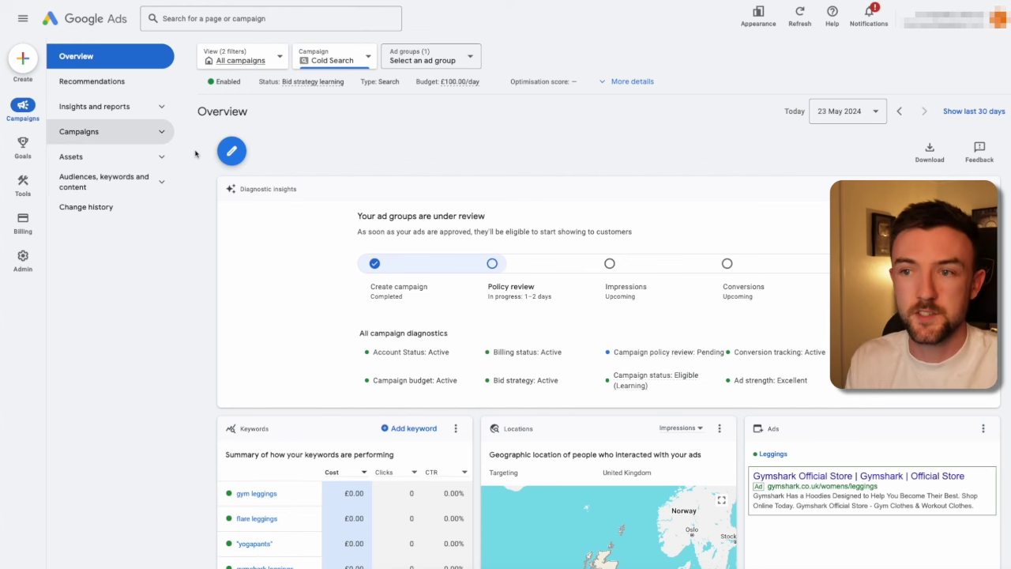
Step: Start a new standard ad group in the Cold Search campaign and name it Mens gymwear
left_click(146, 140)
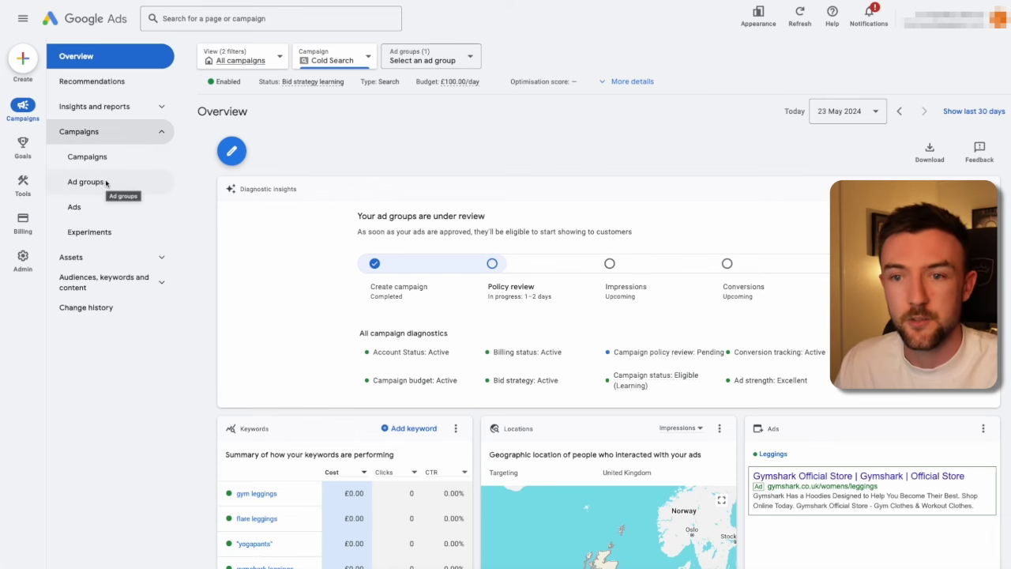
left_click(163, 133)
left_click(163, 134)
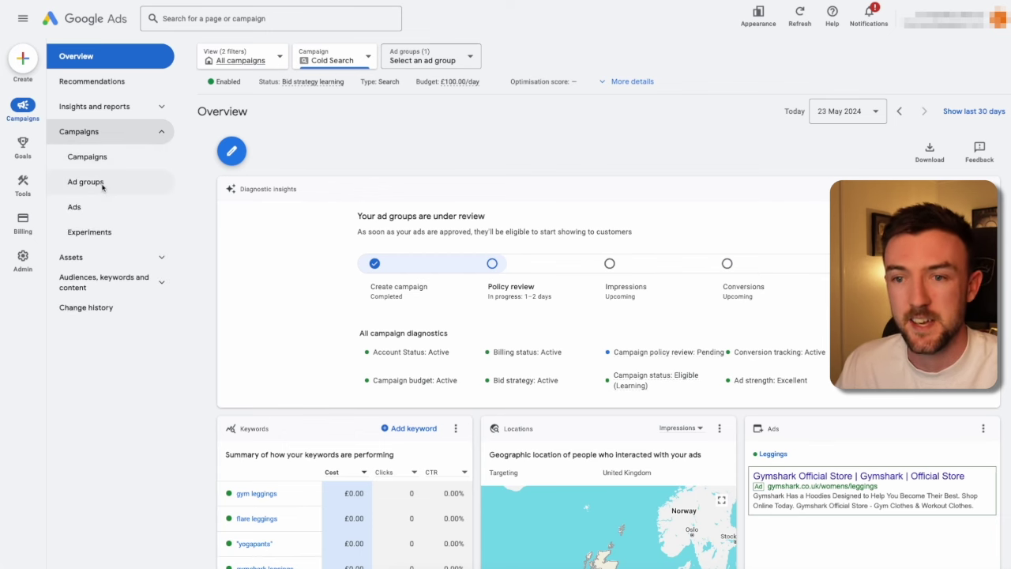
left_click(87, 182)
left_click(212, 317)
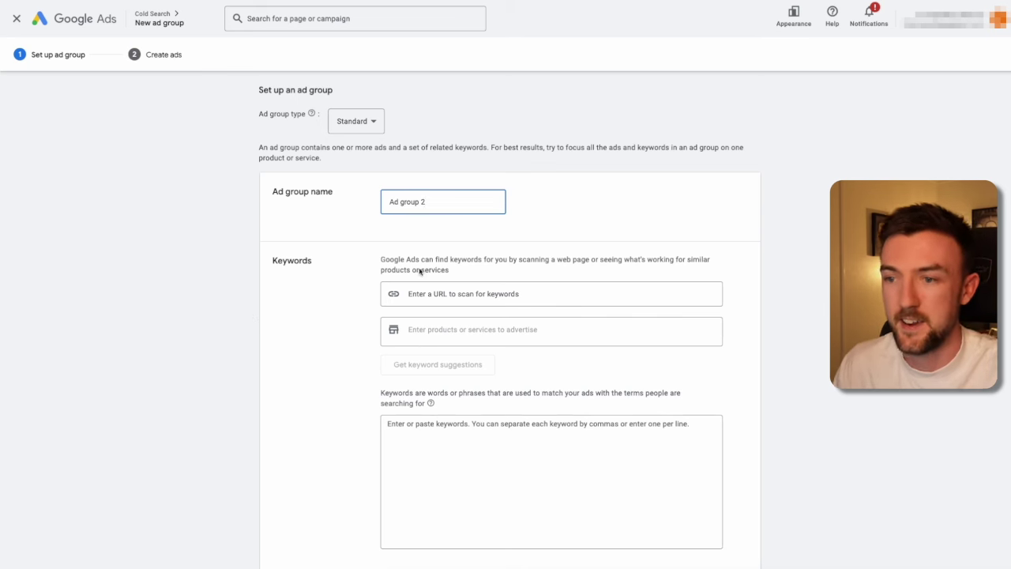
triple_click(438, 205)
type("Mens gymwear")
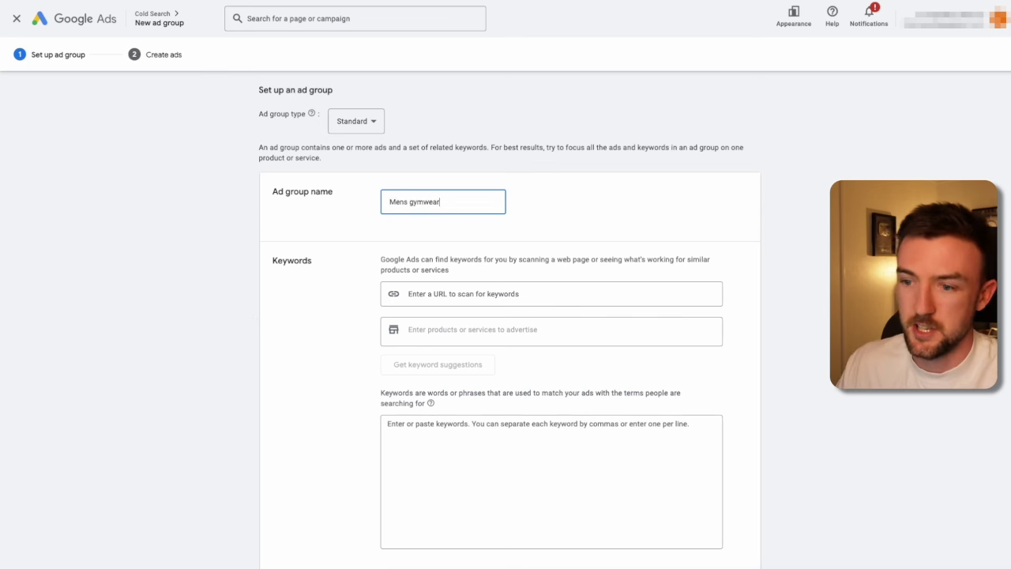
Step: Add mens gymwear as a phrase match keyword in double quotation marks to the Mens gymwear ad group
left_click(500, 494)
scroll(447, 370, "down", 1)
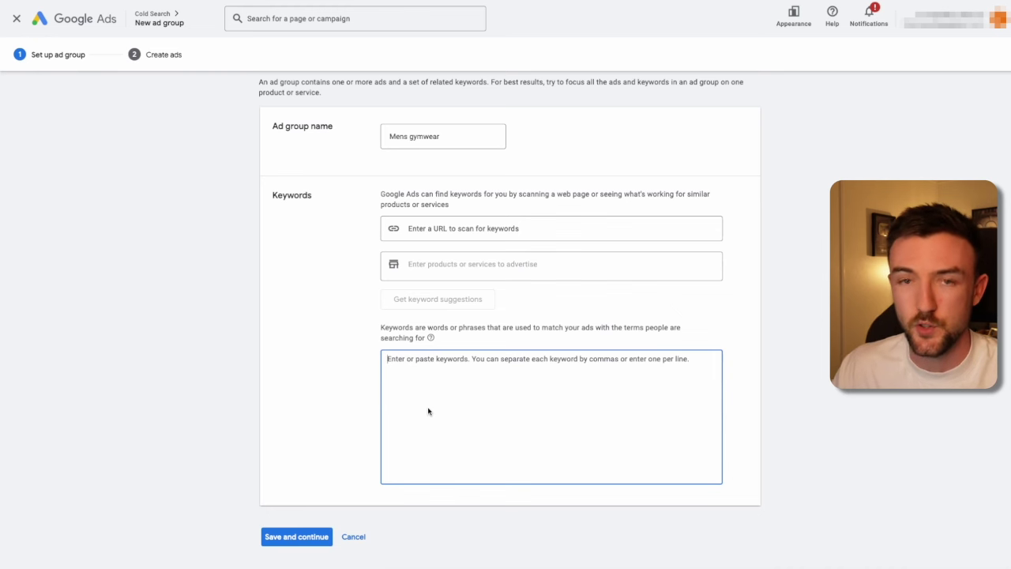
type("mens gy")
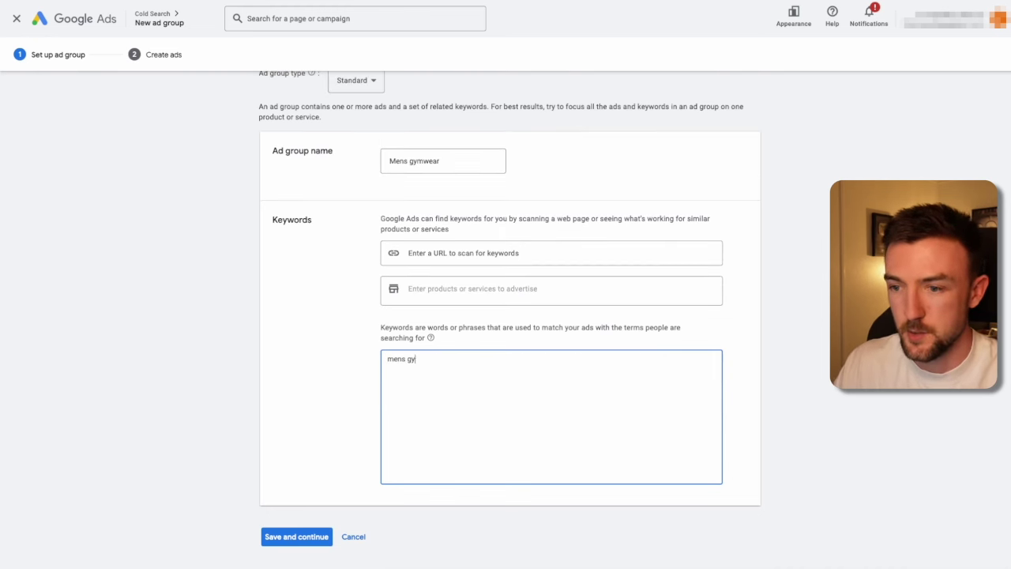
type("mwear\"")
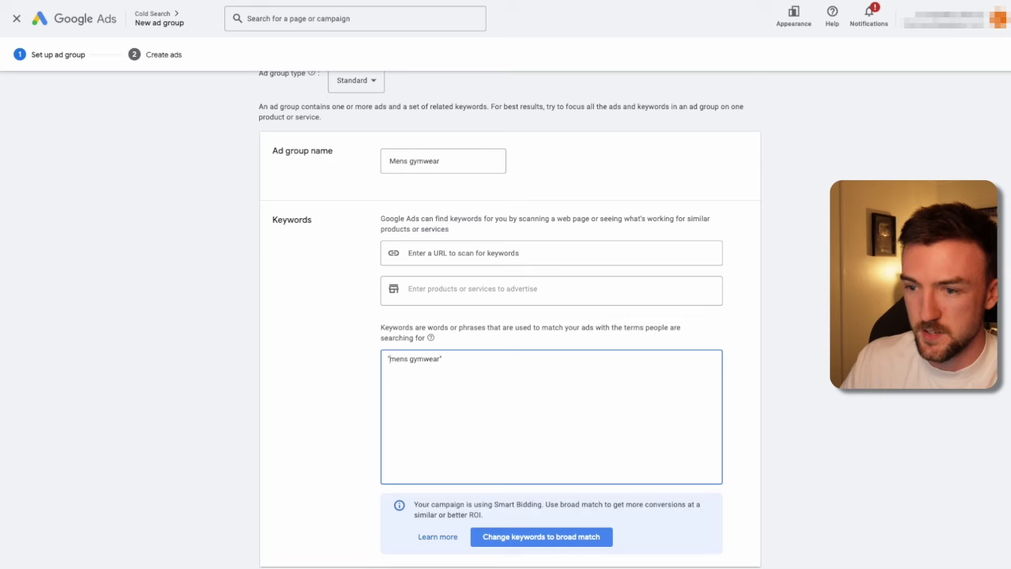
left_click(326, 432)
scroll(325, 432, "down", 1)
triple_click(446, 445)
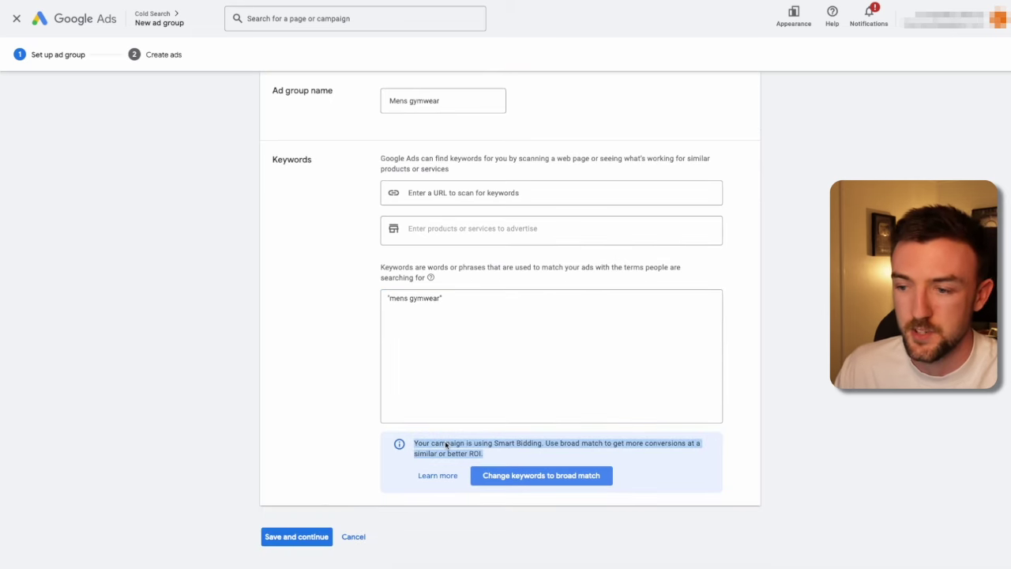
left_click(464, 315)
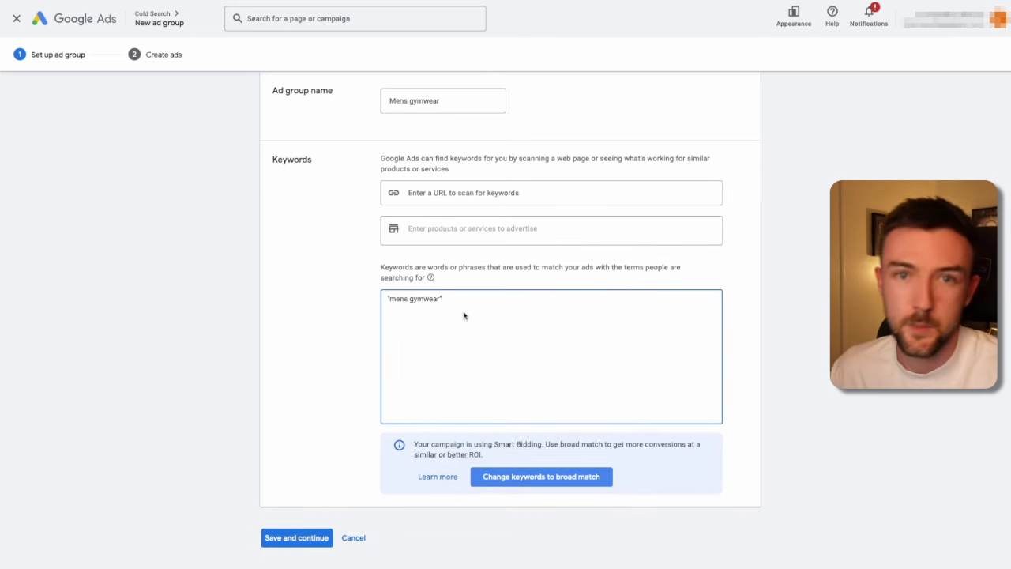
Step: Save the Mens gymwear ad group's settings and look over the prefilled URL, display path and headlines of its ad
left_click(298, 537)
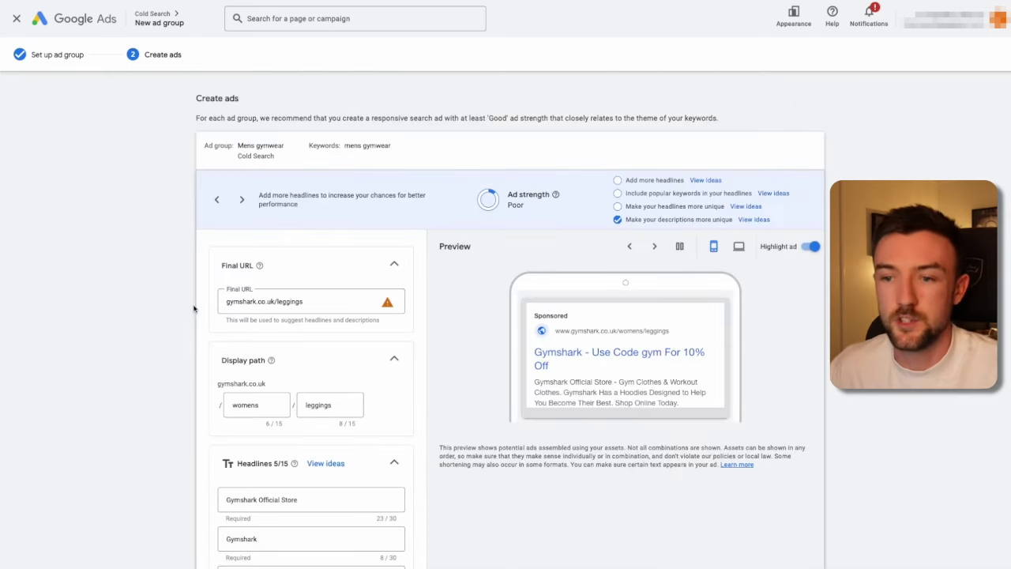
scroll(193, 308, "down", 3)
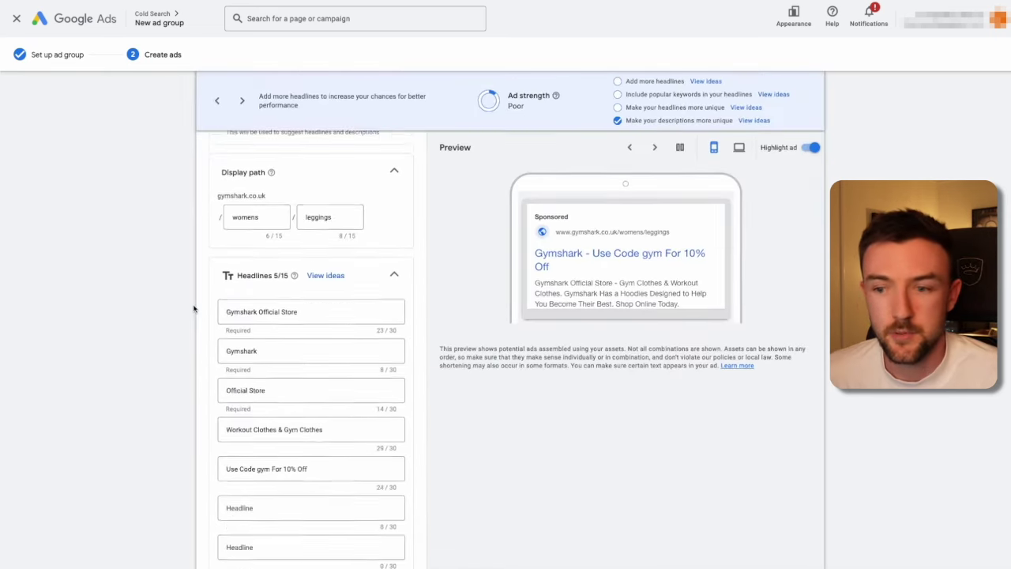
scroll(193, 308, "up", 3)
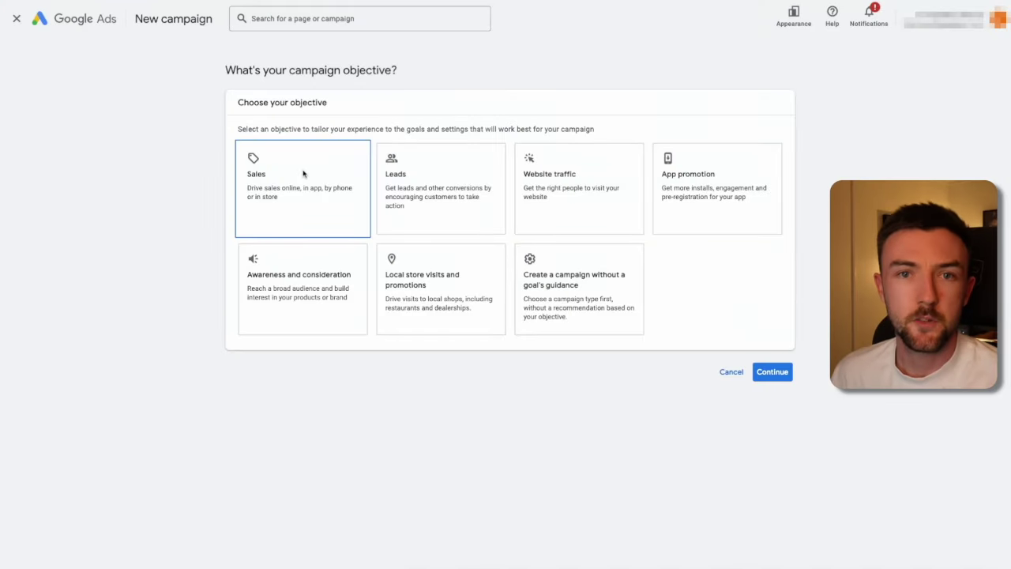
Step: Start a Sales campaign of the Shopping type with the Standard Shopping campaign subtype and continue to its settings
left_click(303, 173)
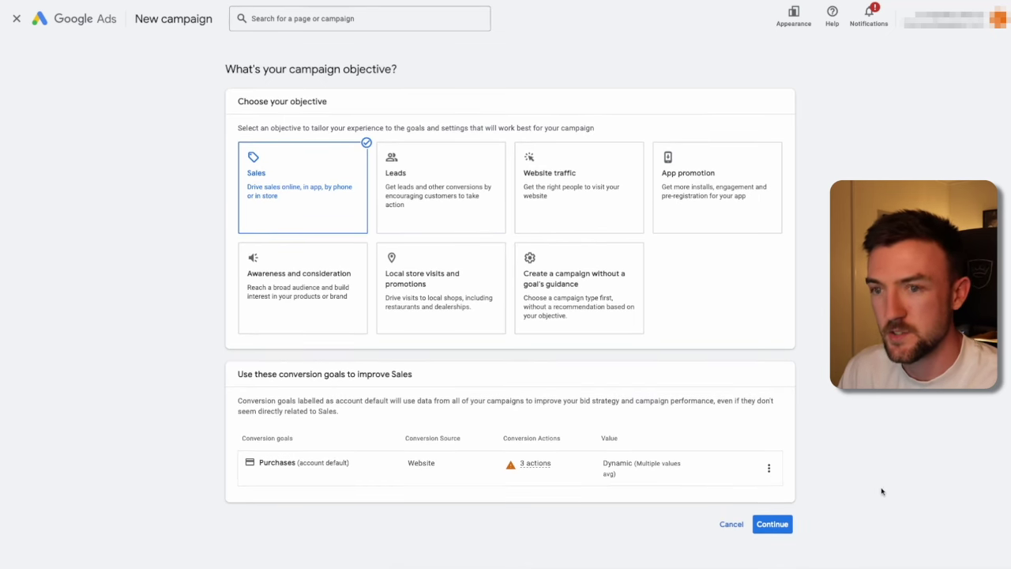
left_click(772, 525)
scroll(771, 322, "down", 2)
scroll(771, 322, "down", 1)
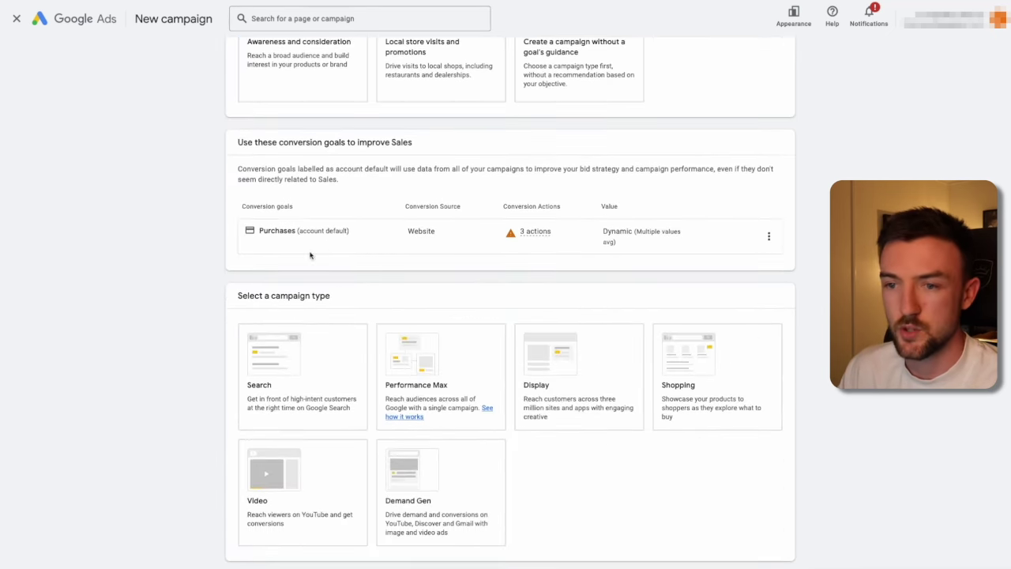
scroll(135, 343, "down", 1)
scroll(135, 343, "down", 1)
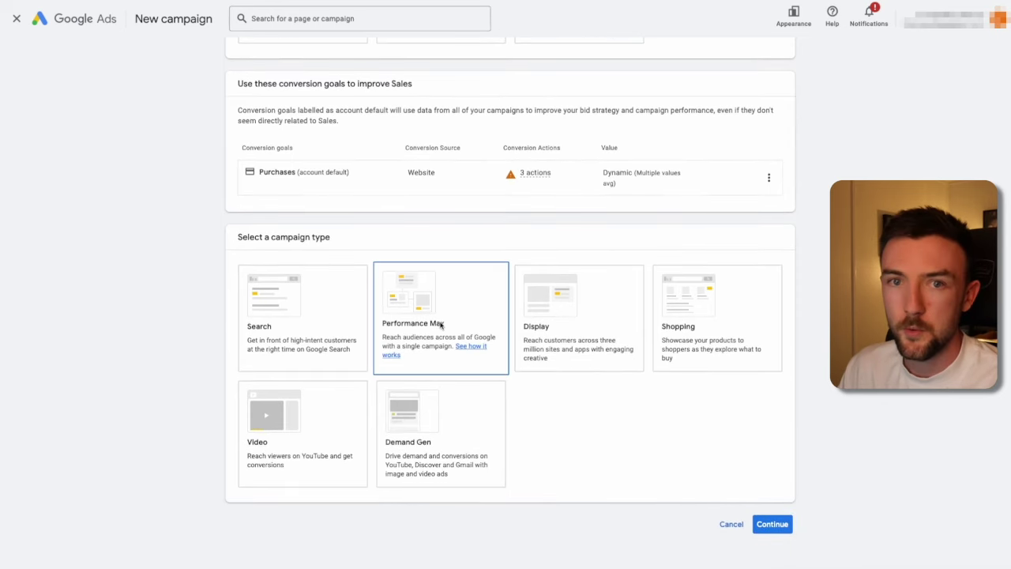
scroll(688, 440, "down", 5)
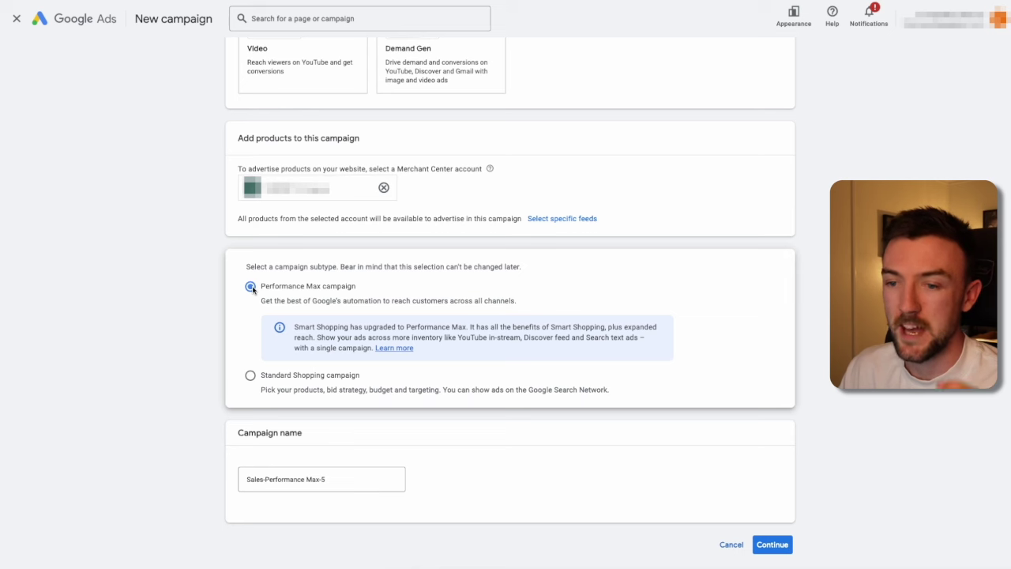
left_click(250, 373)
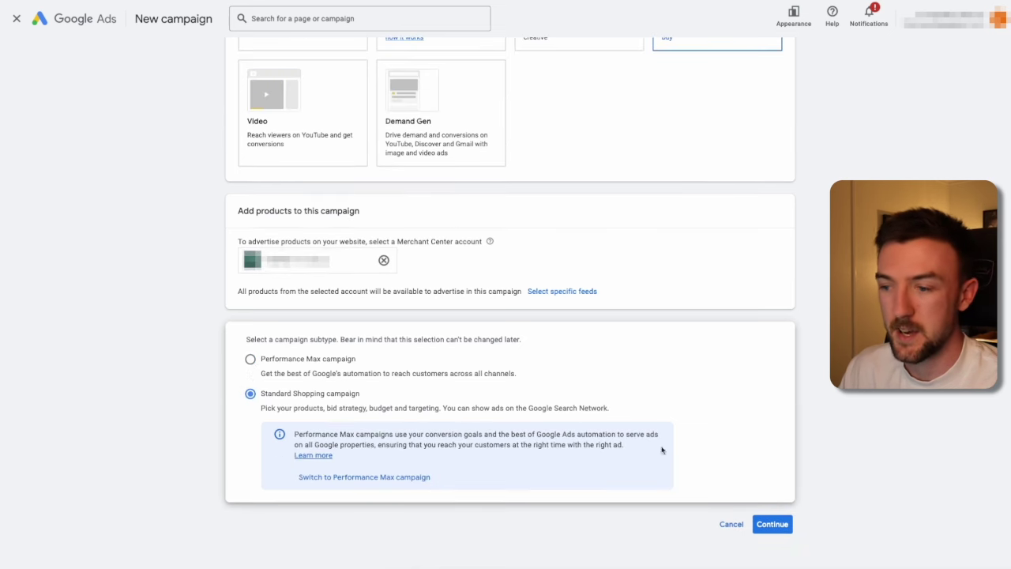
left_click(771, 524)
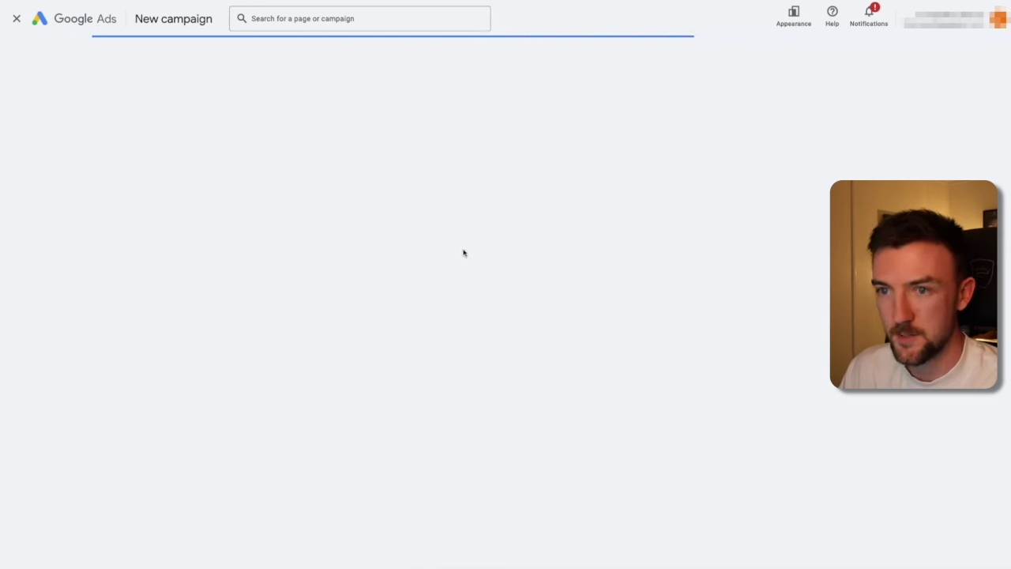
Step: Name the campaign Standard Shopping and expand its additional settings
type("Standard Shopping")
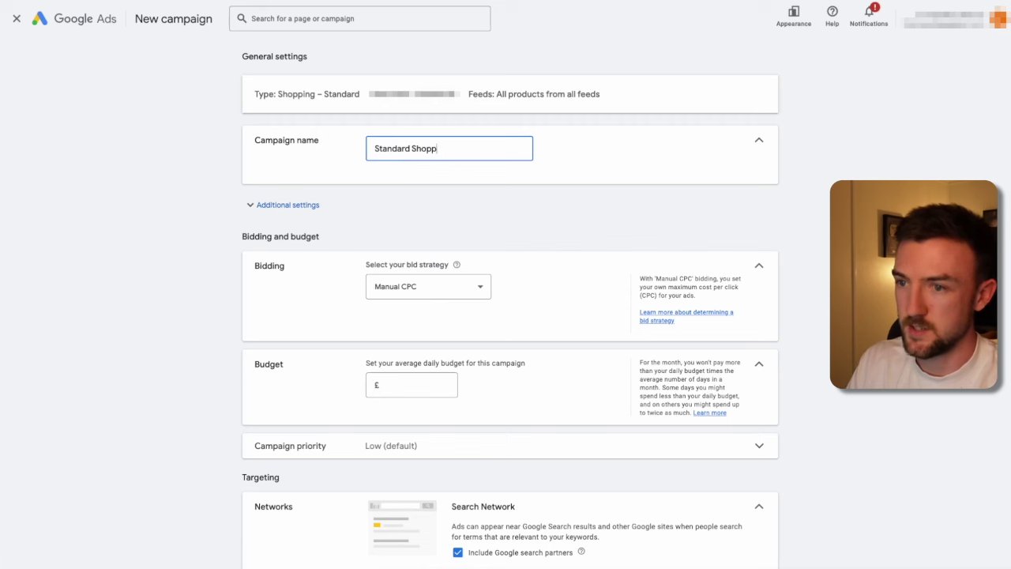
left_click(283, 206)
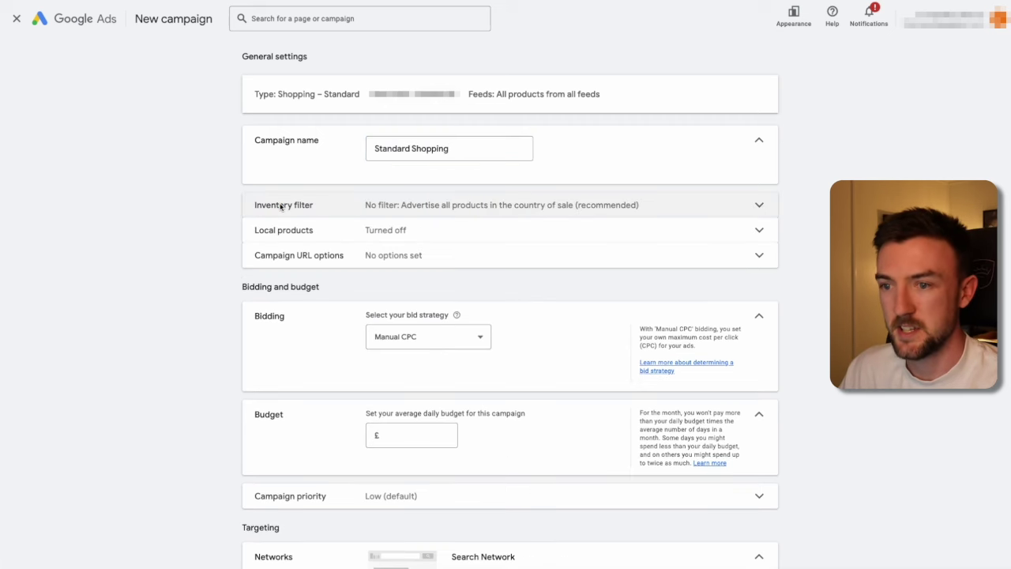
scroll(255, 308, "down", 3)
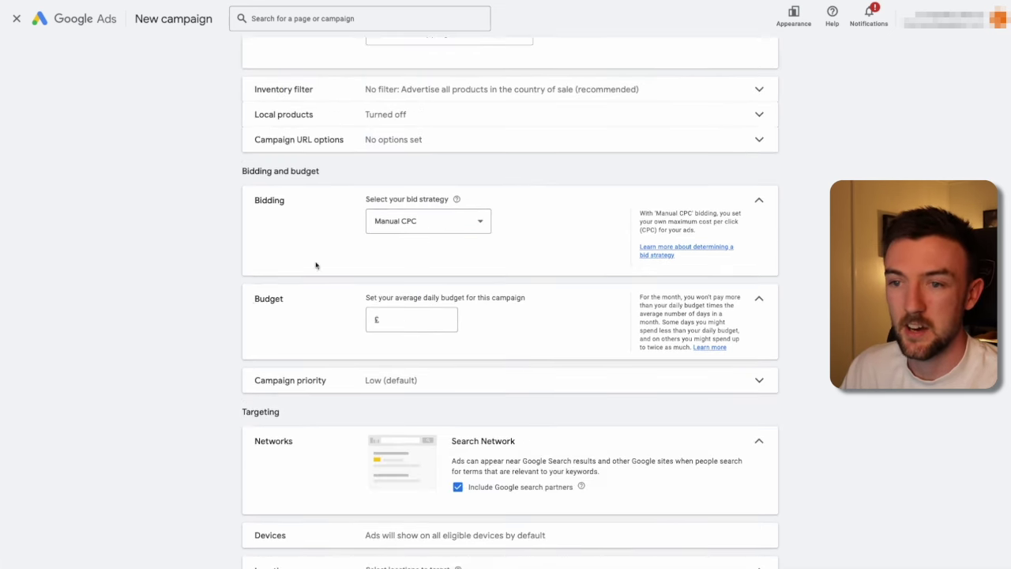
Step: Compare the available bid strategies, including Target ROAS, and set the campaign's bidding to Maximise clicks
left_click(440, 224)
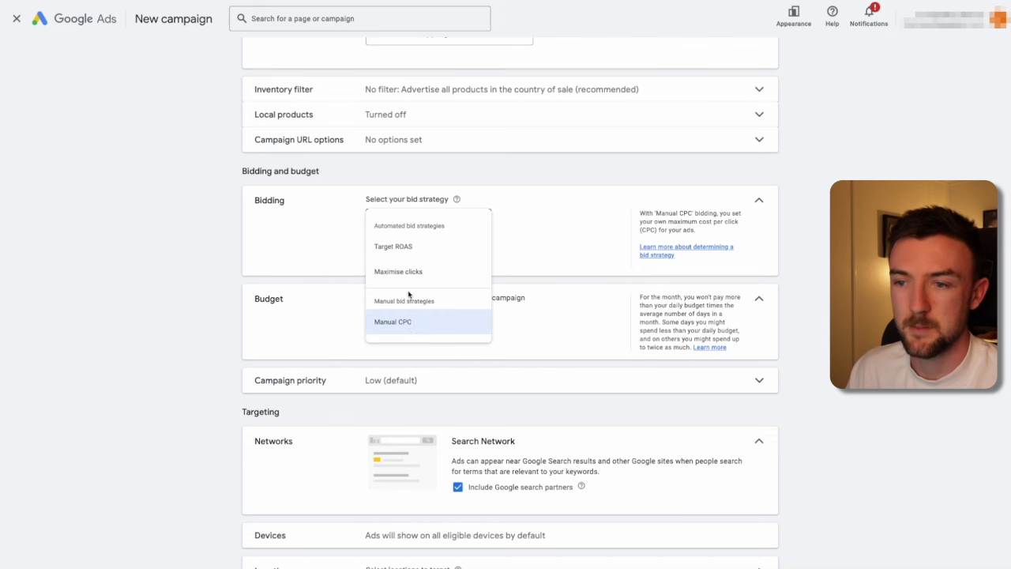
left_click(407, 253)
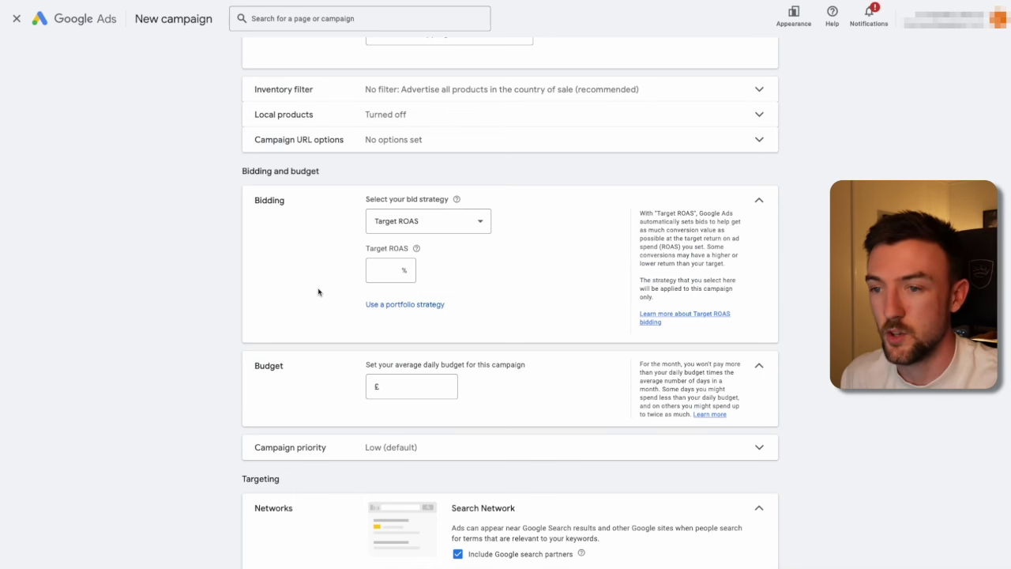
left_click(408, 220)
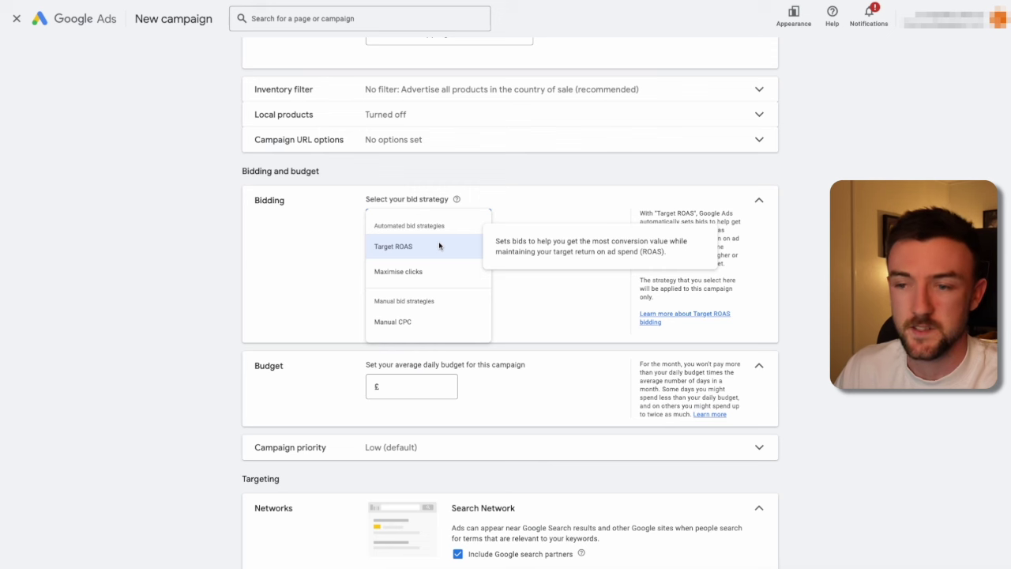
left_click(447, 270)
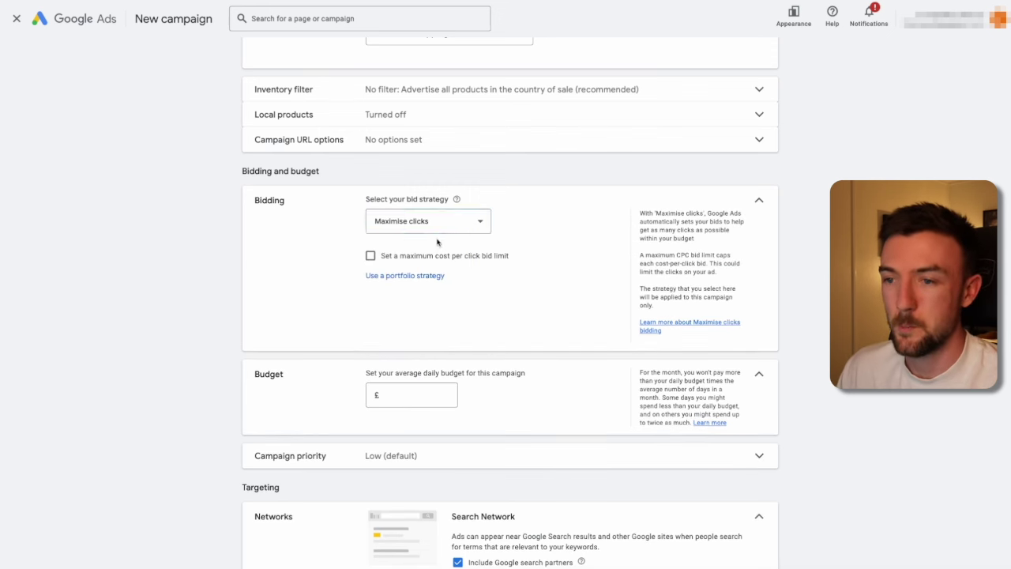
left_click(436, 227)
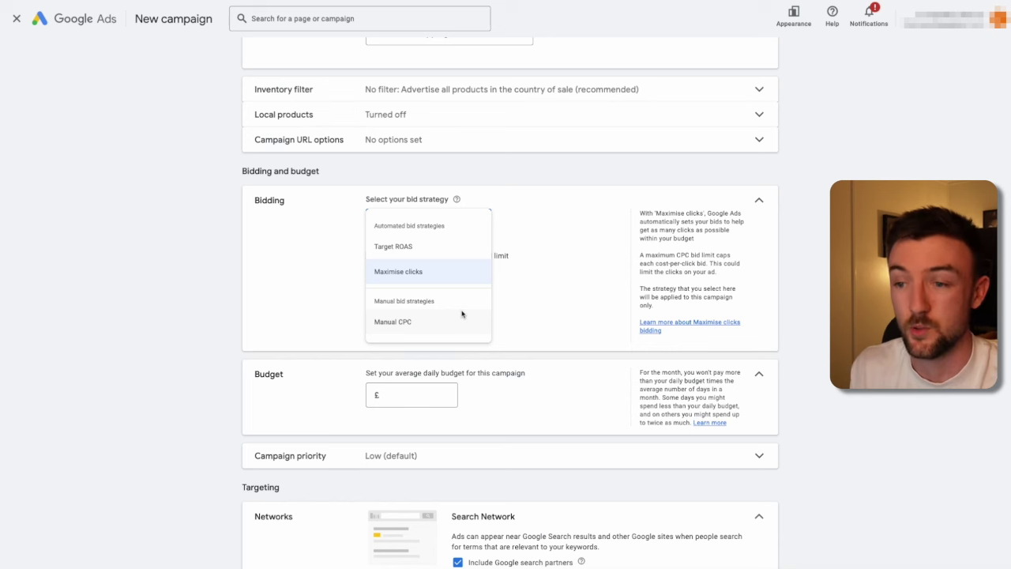
left_click(333, 266)
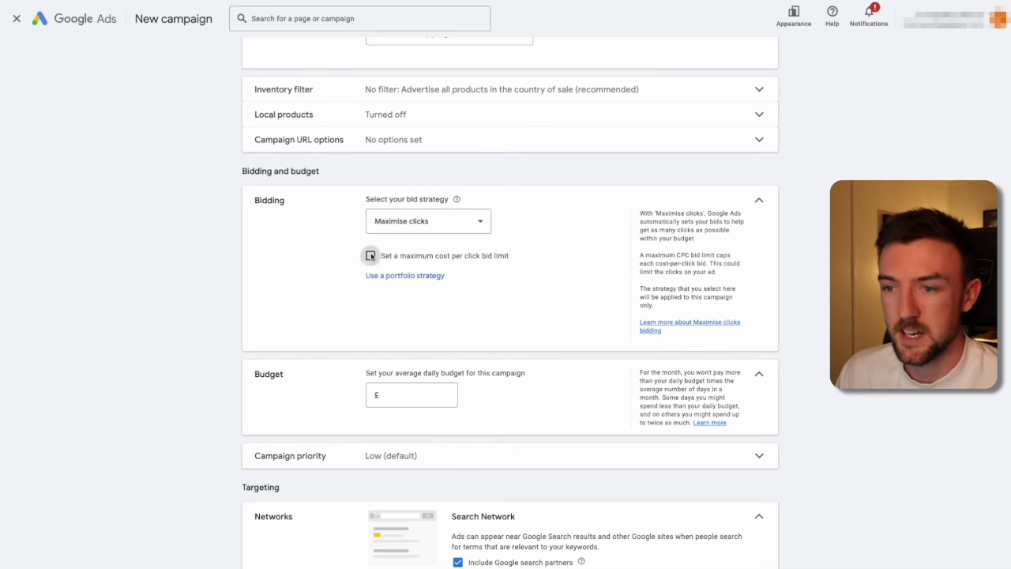
Step: Enable a maximum cost per click bid limit and set it to £0.50
left_click(371, 255)
left_click(406, 296)
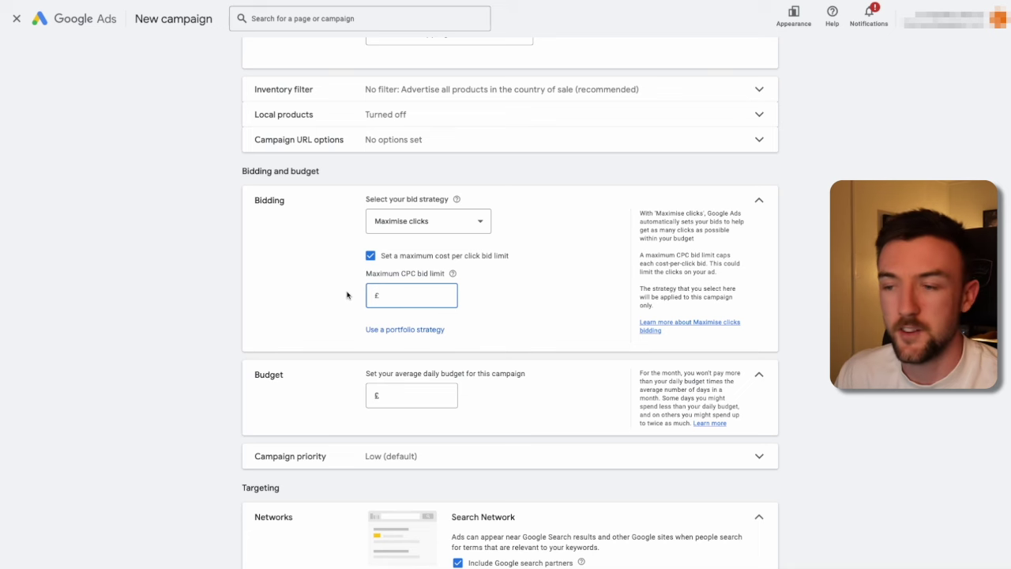
type("0.5")
Step: Set the shopping campaign's average daily budget to £100
scroll(182, 252, "down", 2)
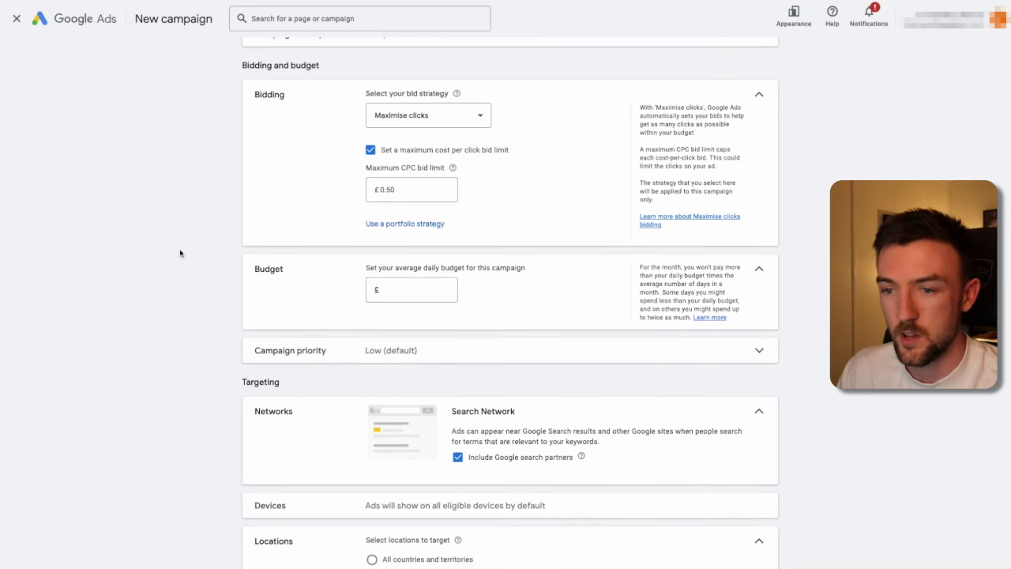
left_click(400, 283)
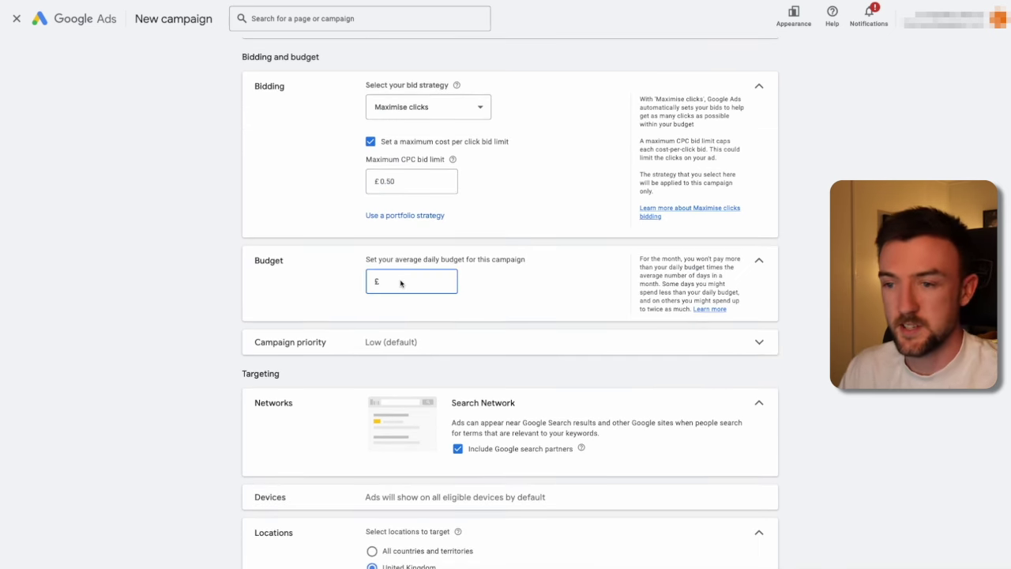
type("100")
left_click(158, 314)
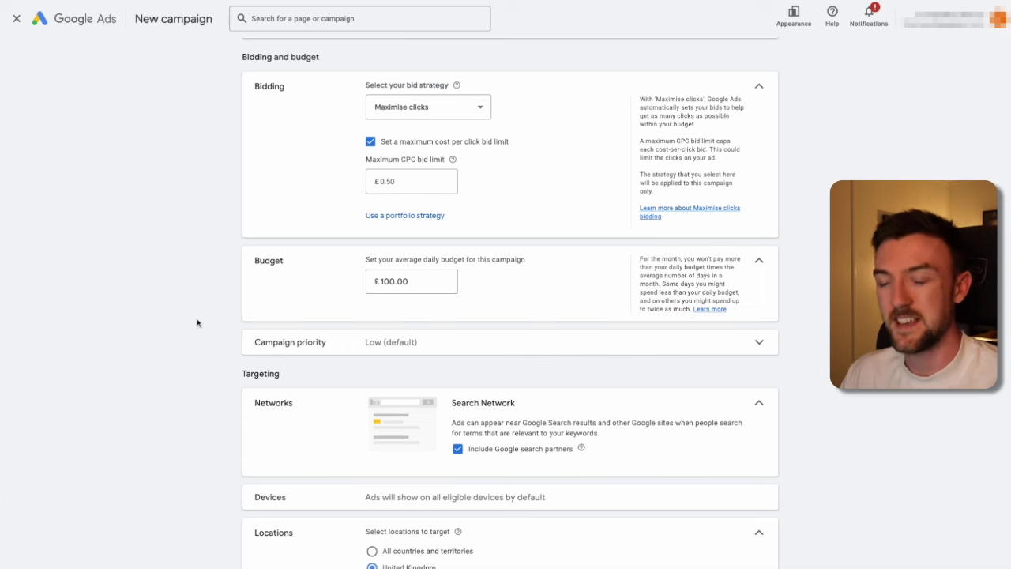
Step: Review the campaign priority options and leave the priority at Low (default)
scroll(197, 322, "down", 2)
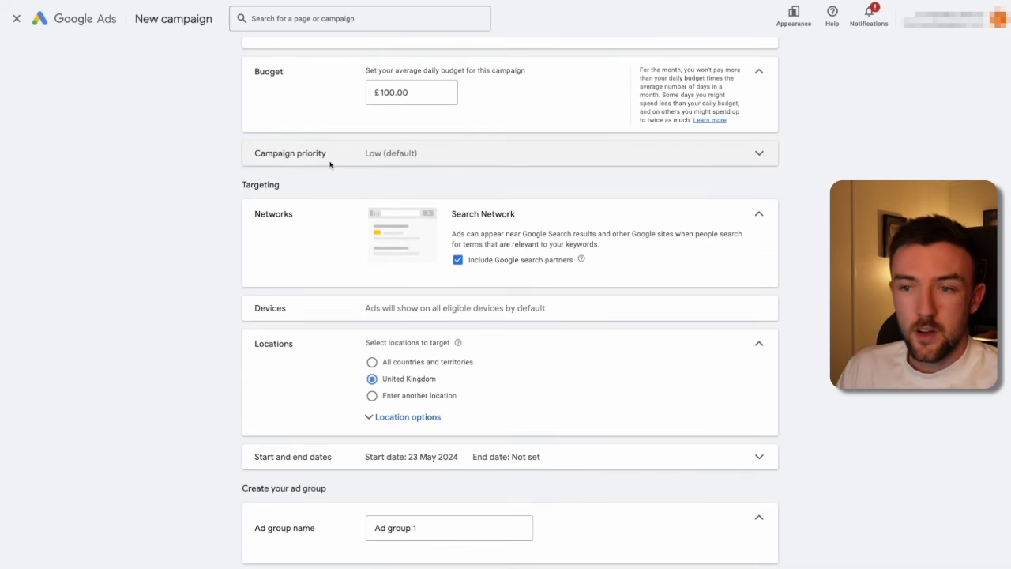
left_click(431, 152)
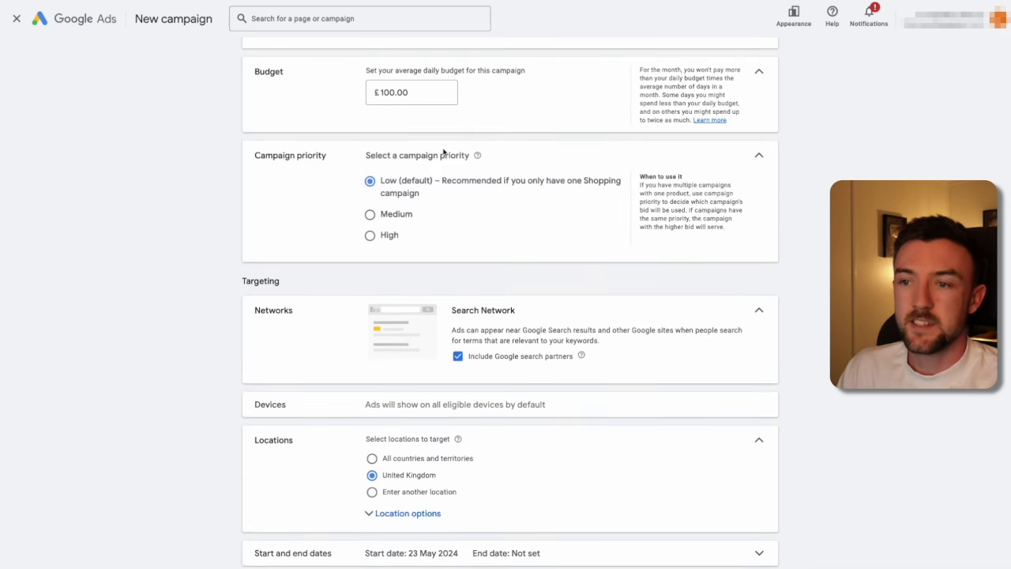
left_click(759, 157)
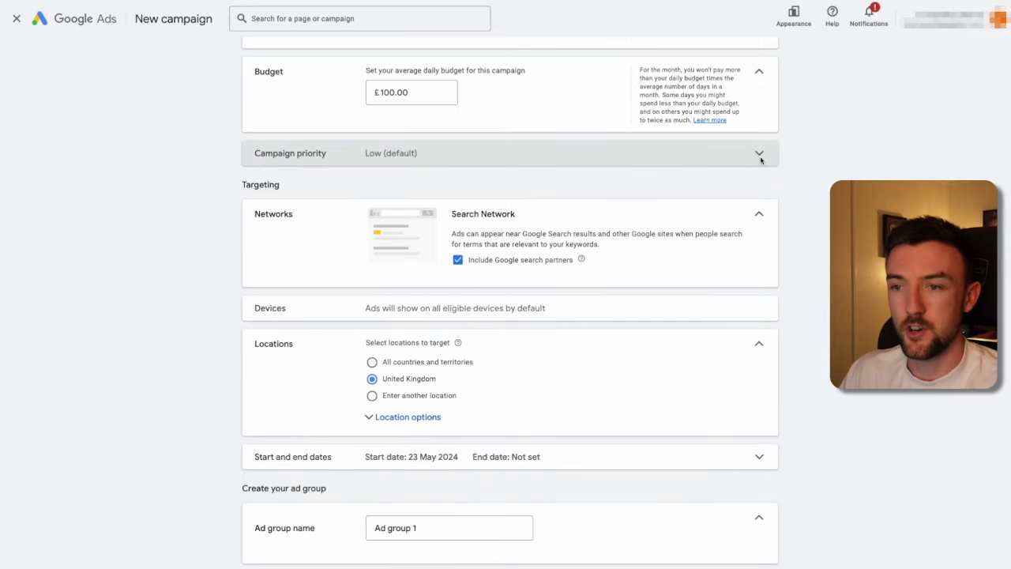
left_click(724, 162)
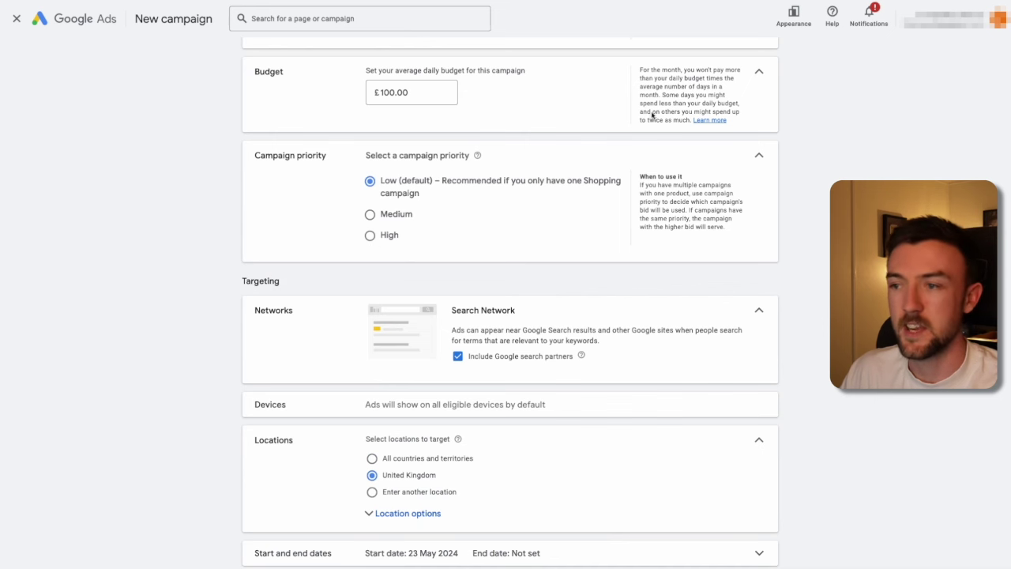
left_click(758, 155)
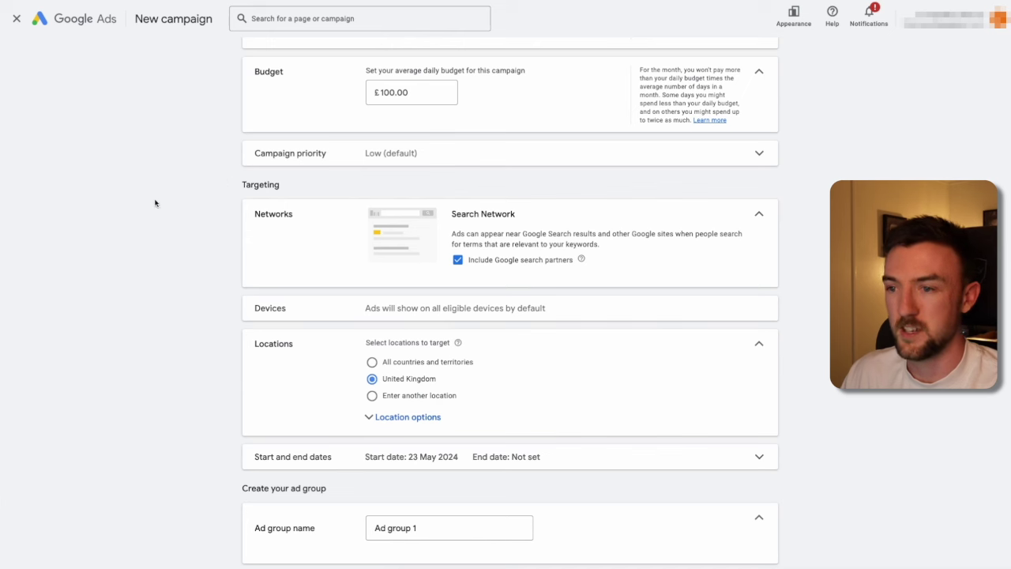
Step: Keep the ad group name Ad group 1 and create the Standard Shopping campaign
scroll(180, 261, "down", 1)
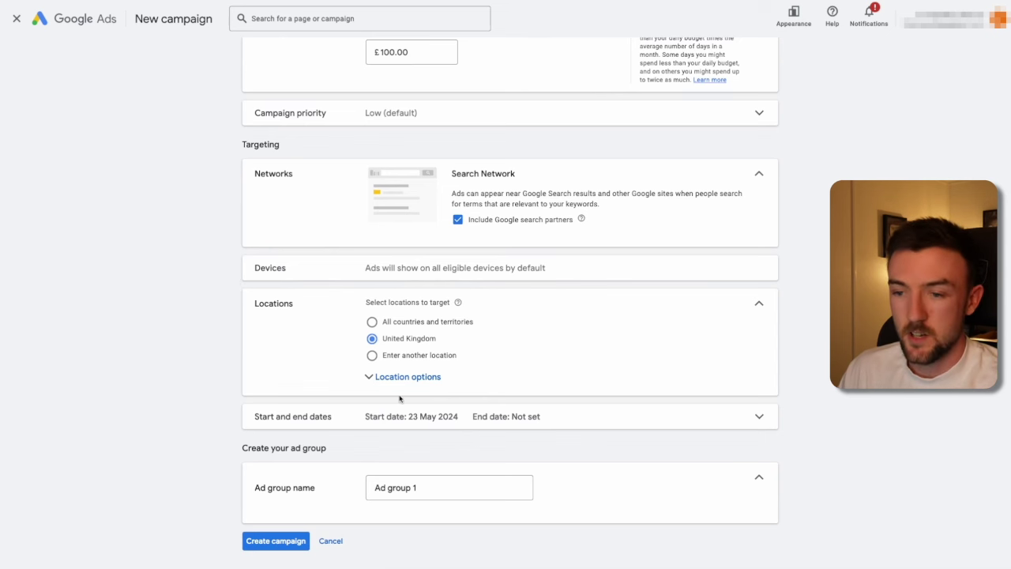
left_click(409, 487)
triple_click(408, 487)
left_click(447, 488)
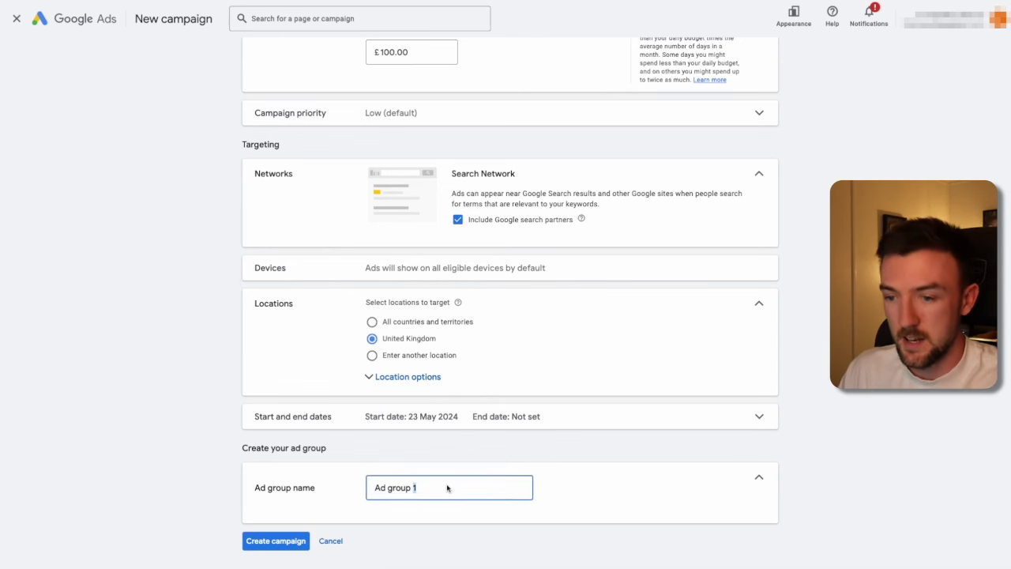
triple_click(447, 487)
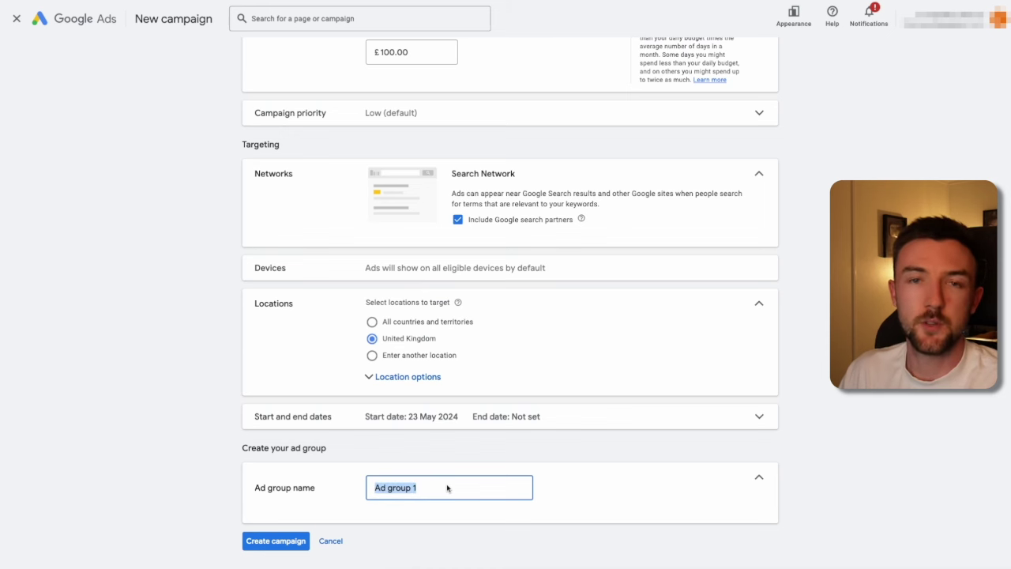
left_click(276, 540)
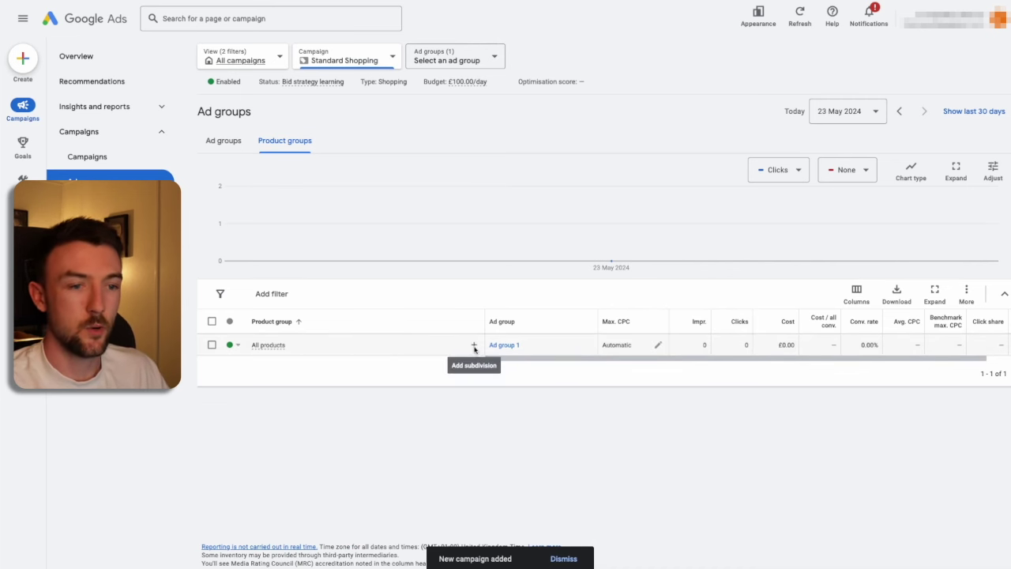
Step: Subdivide All products by Item ID with every listed product selected, and save the product groups with automatic max. CPC bids
left_click(471, 344)
left_click(425, 110)
left_click(411, 166)
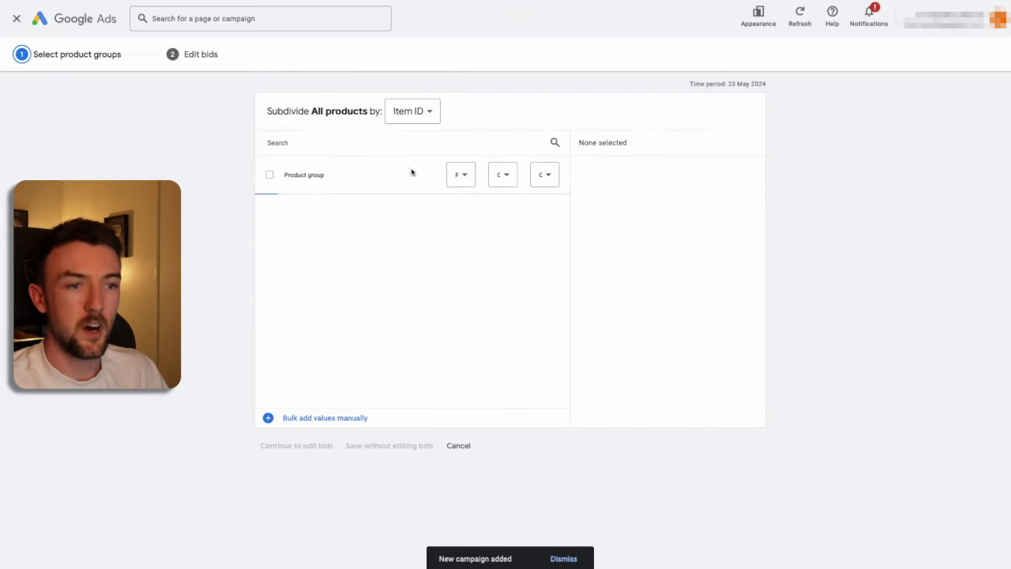
left_click(270, 175)
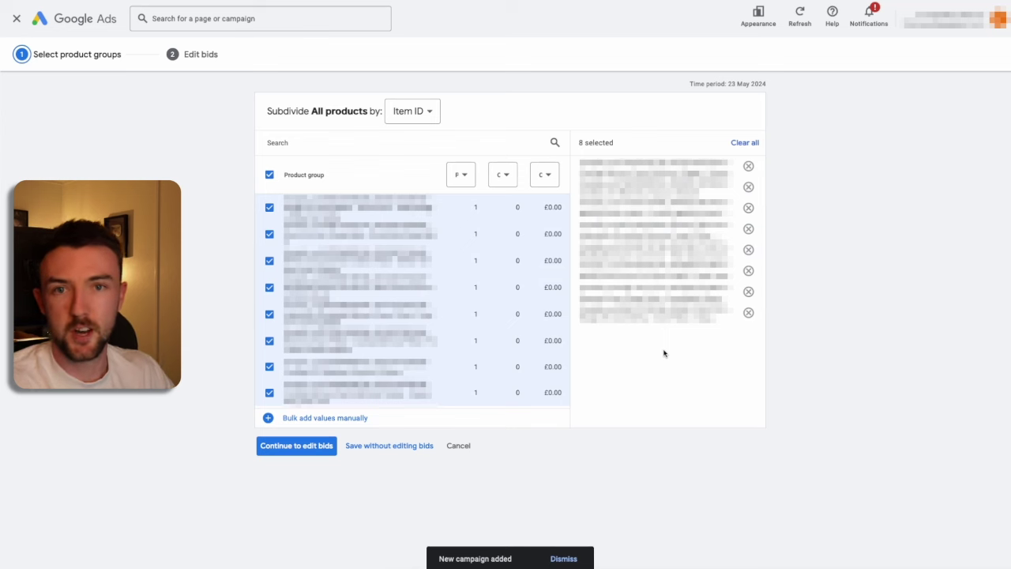
left_click(310, 446)
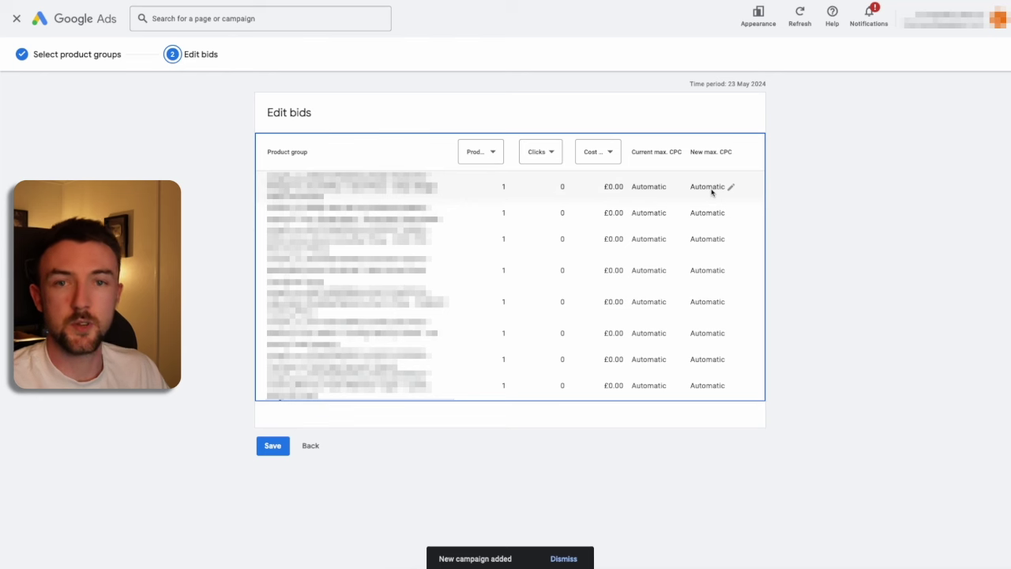
left_click(272, 447)
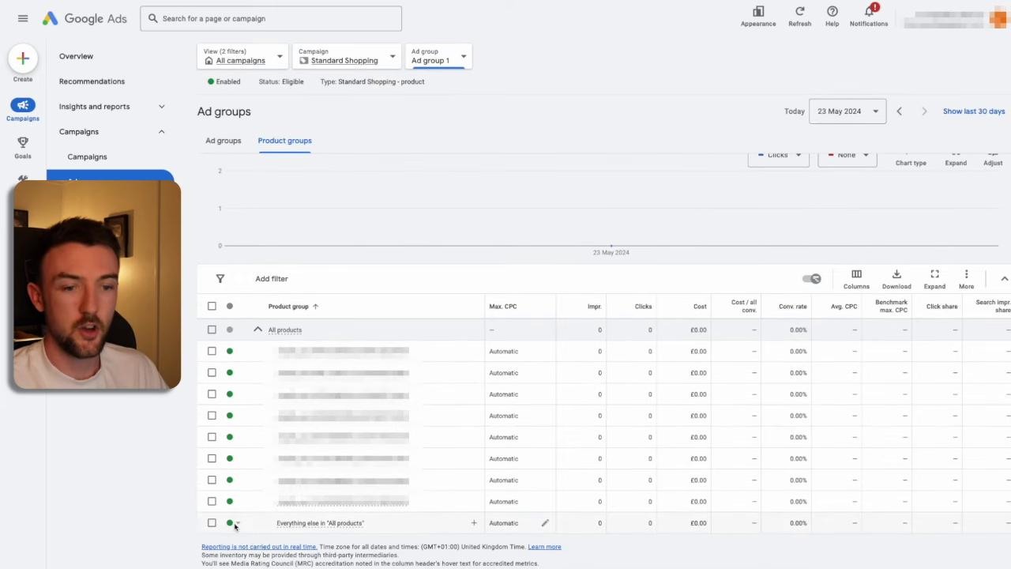
Step: Exclude the Everything else in "All products" product group from the Standard Shopping campaign's ad group
left_click(235, 526)
left_click(248, 559)
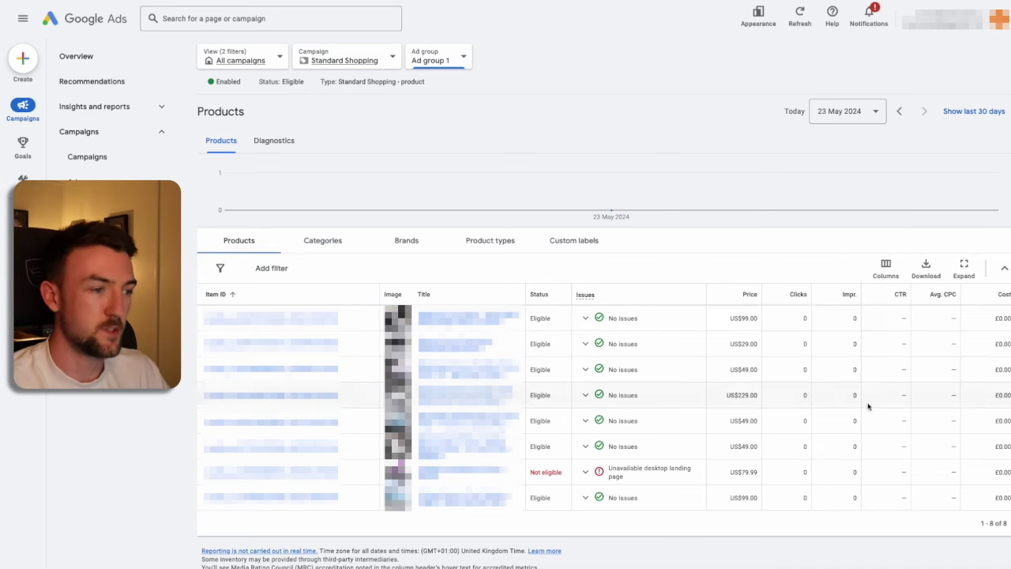
Step: Add the Conversions, Cost / conv. and Conv. rate columns to the shopping campaign's products table
left_click(886, 271)
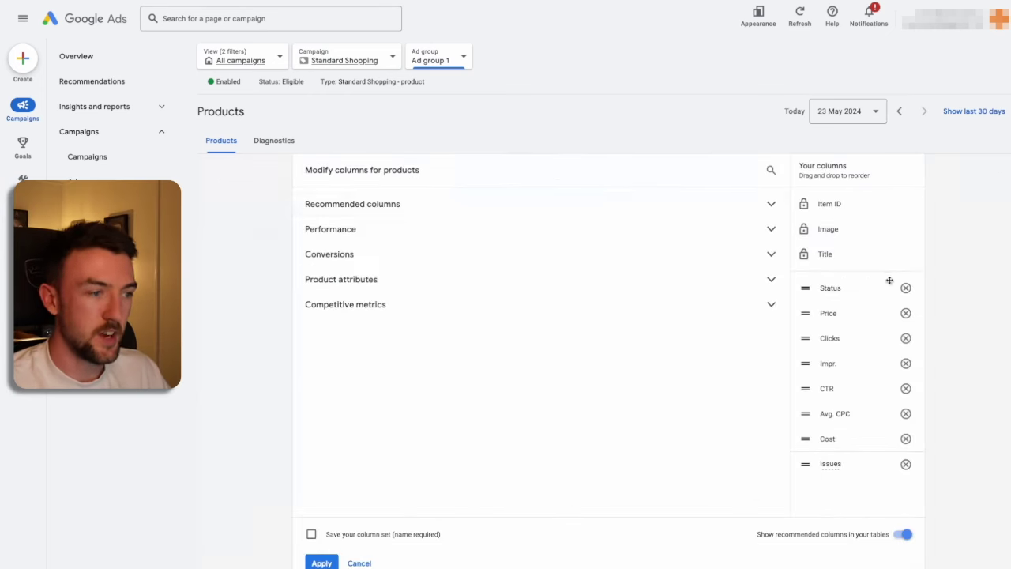
left_click(429, 258)
left_click(335, 276)
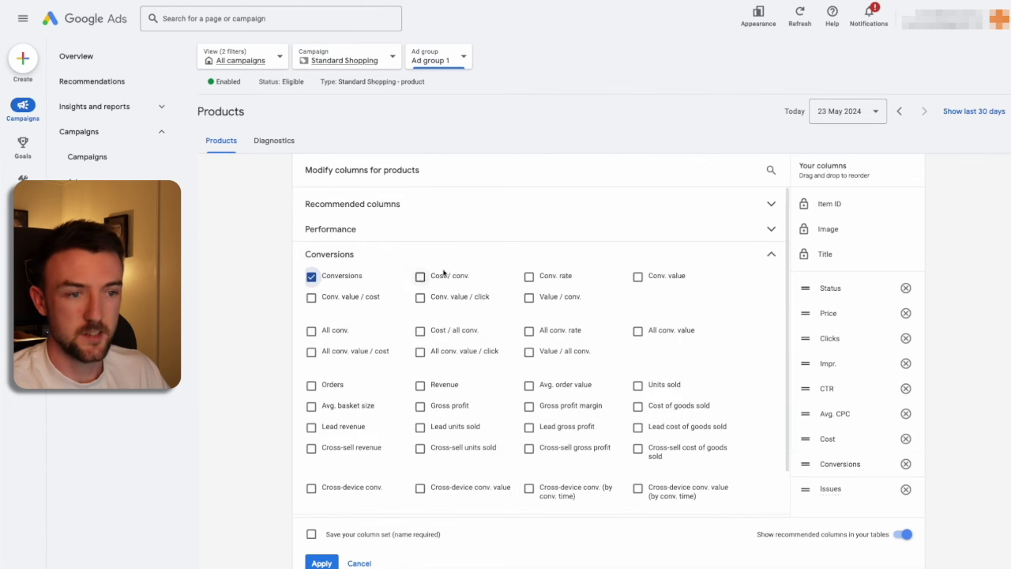
left_click(451, 276)
left_click(560, 277)
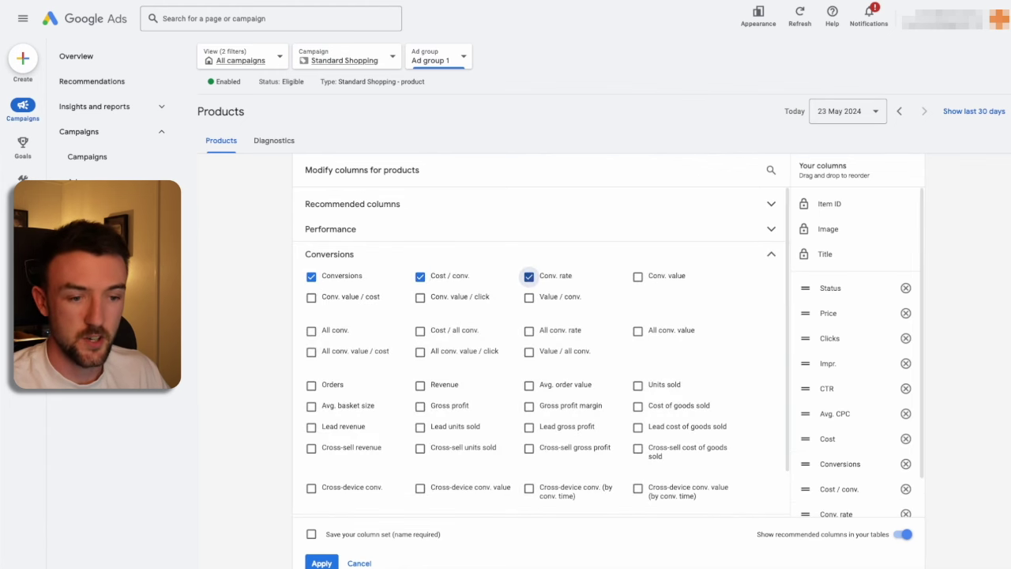
left_click(322, 562)
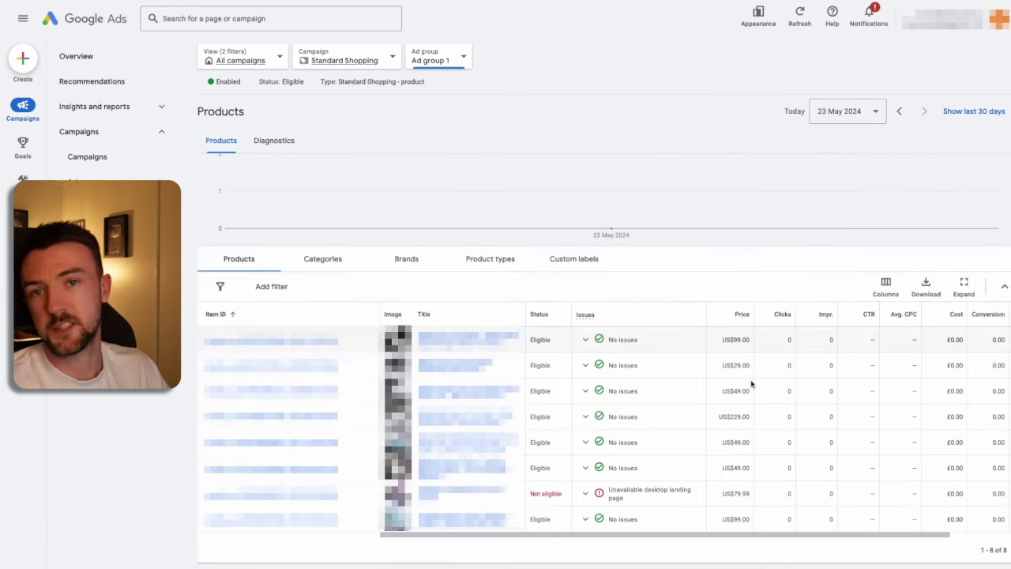
scroll(774, 375, "right", 1)
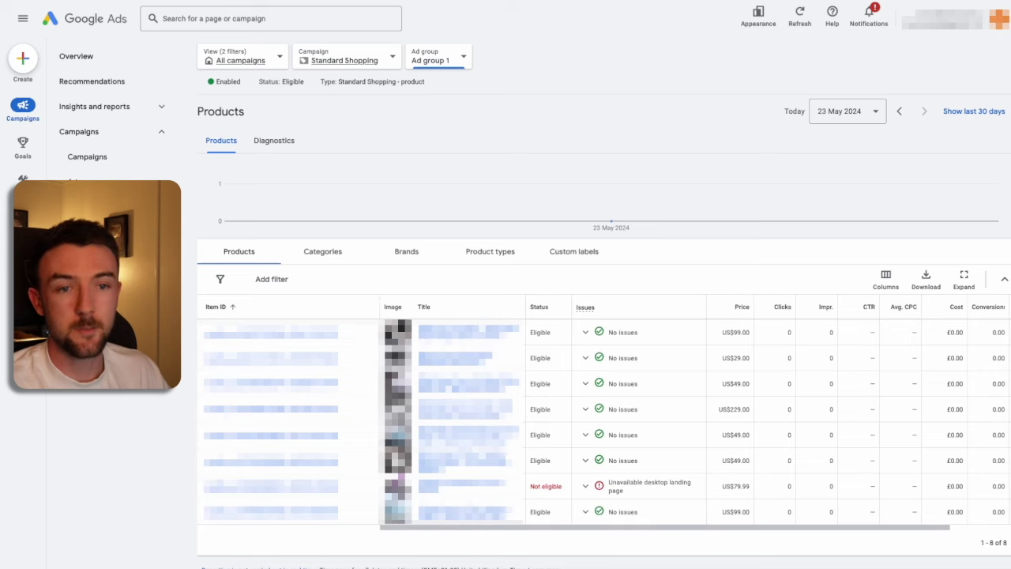
Step: Return to the product groups of Ad group 1 and exclude the third listed product
left_click(79, 176)
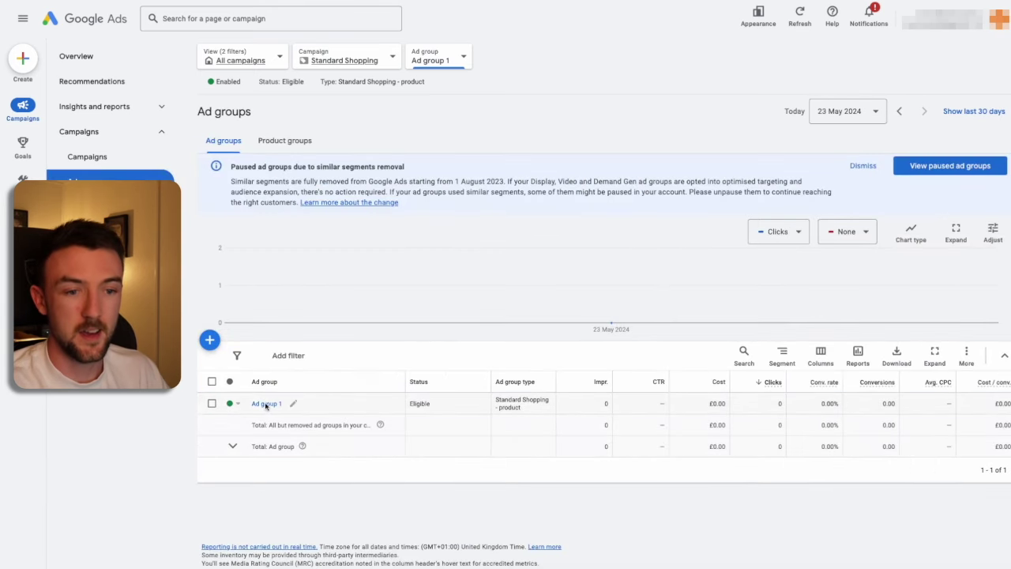
left_click(266, 404)
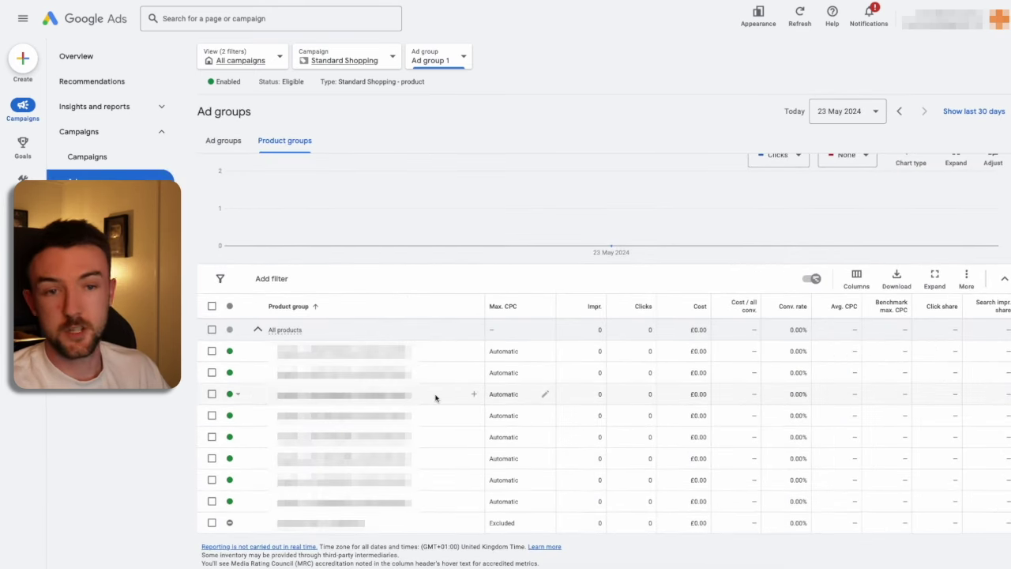
left_click(232, 397)
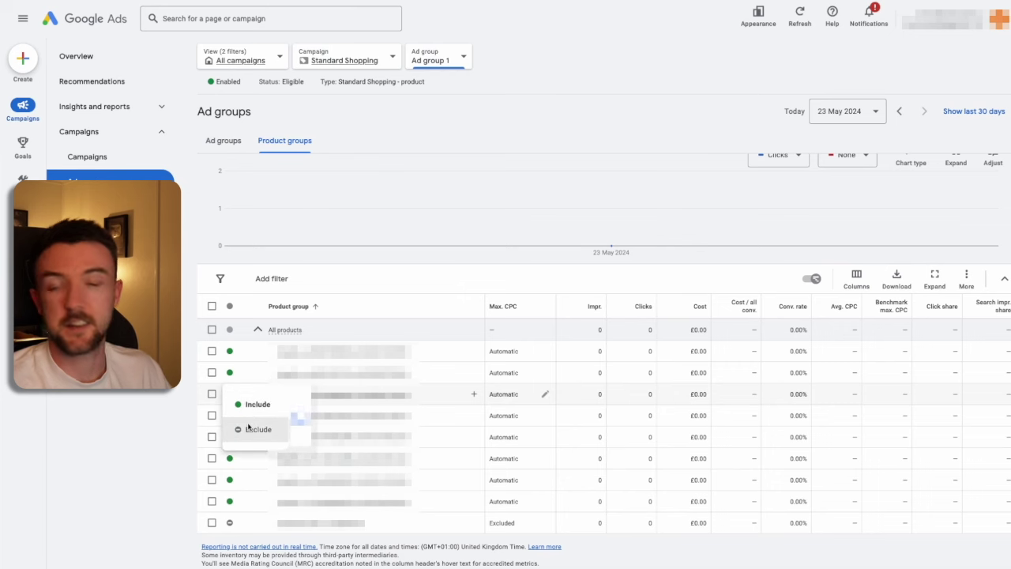
left_click(248, 426)
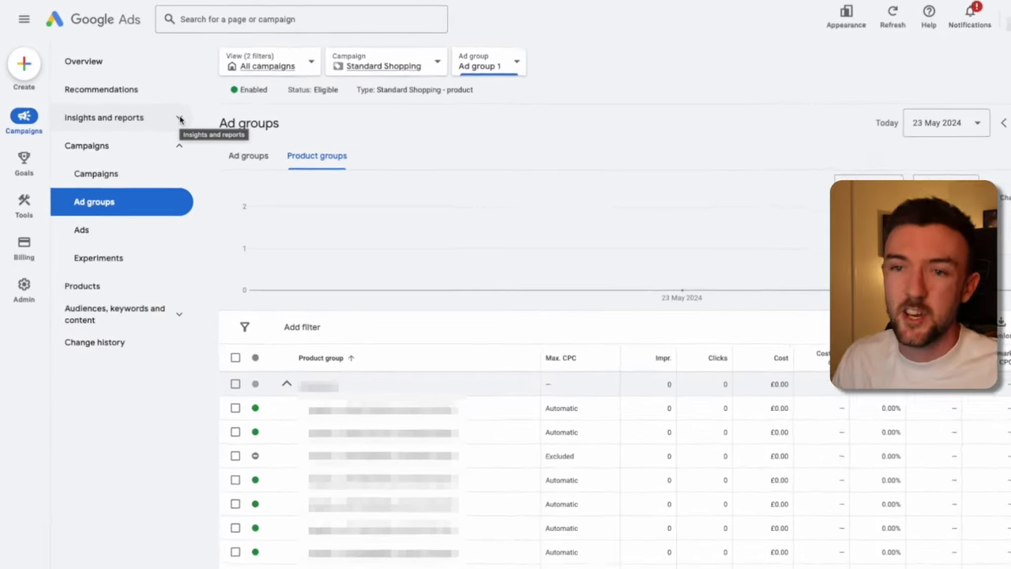
Step: Open the Search terms report for the shopping campaign's ad group
left_click(188, 125)
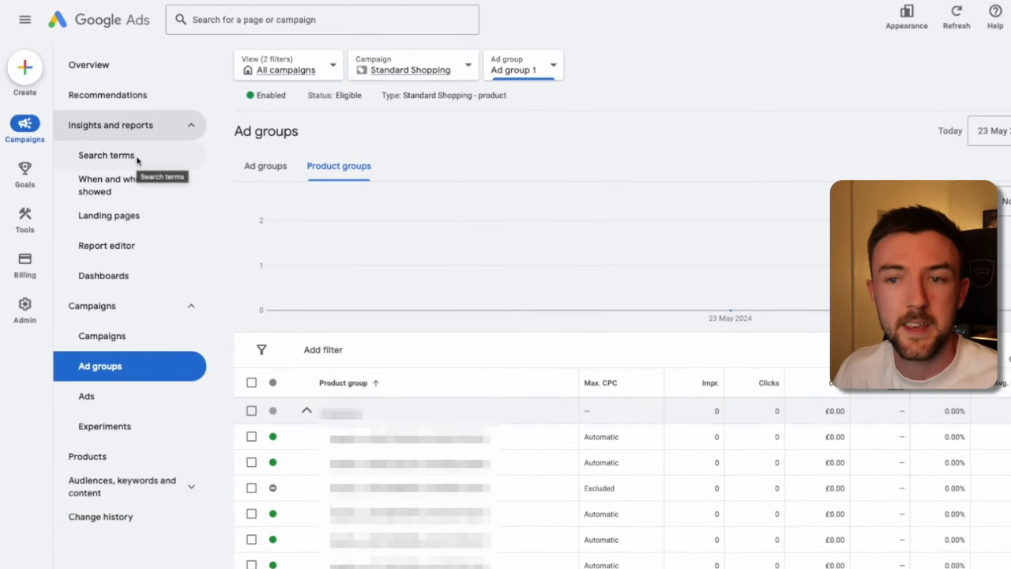
left_click(113, 127)
left_click(126, 127)
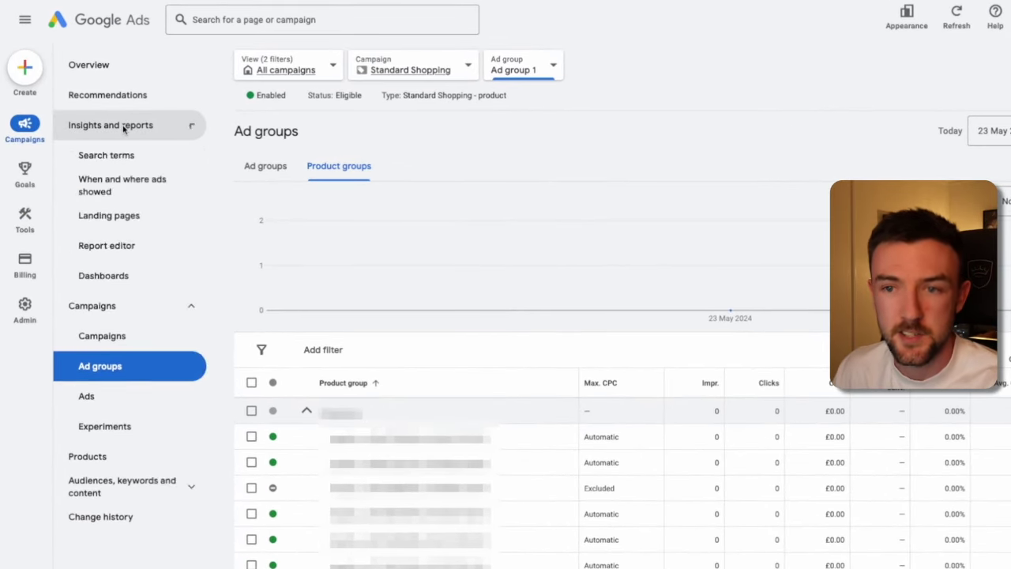
left_click(108, 158)
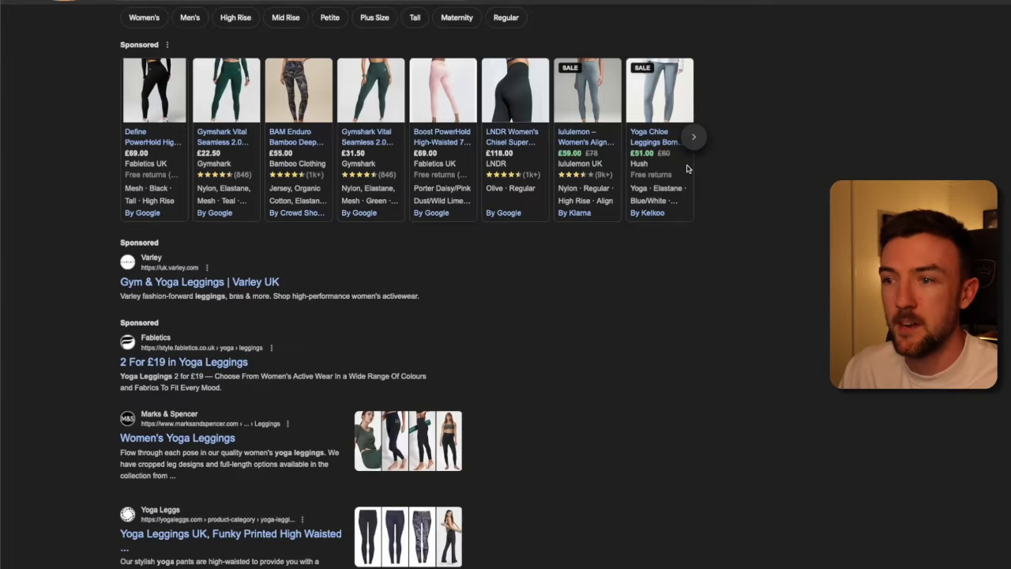
Step: Enter "Black Leggings -" in the product's title while editing its details
scroll(687, 168, "up", 1)
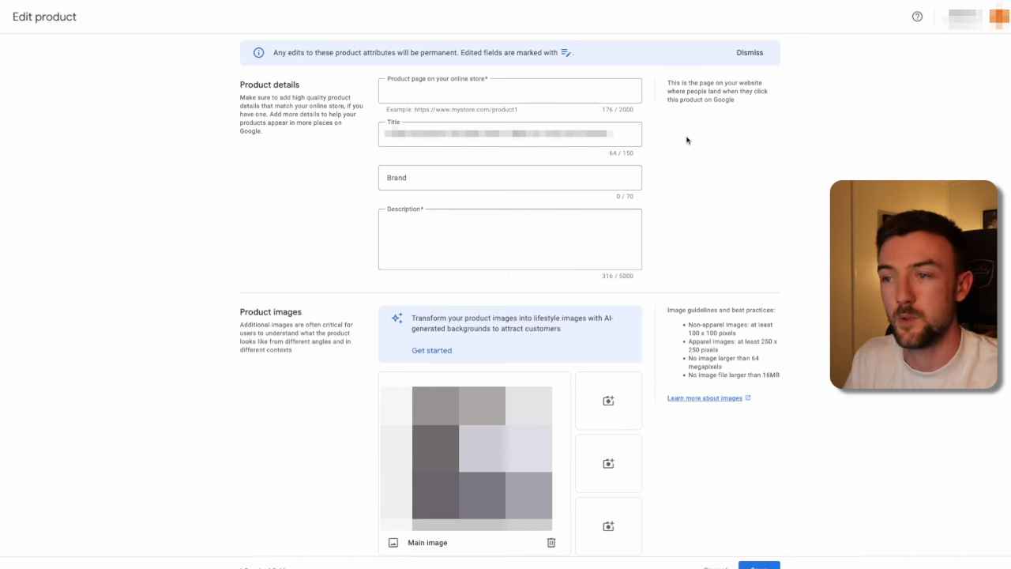
left_click(629, 135)
left_click_drag(617, 135, 387, 135)
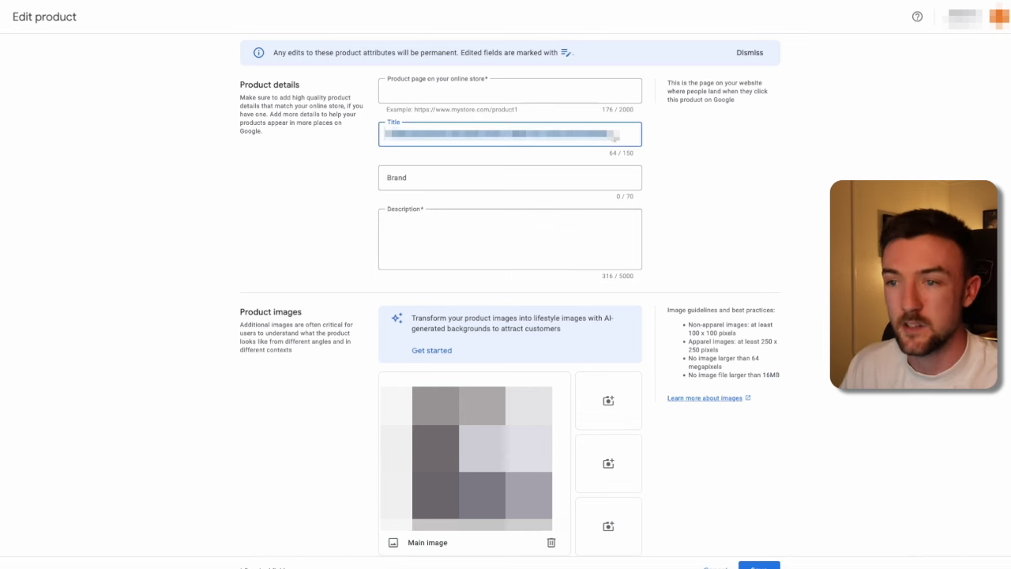
type("Black Leggings -")
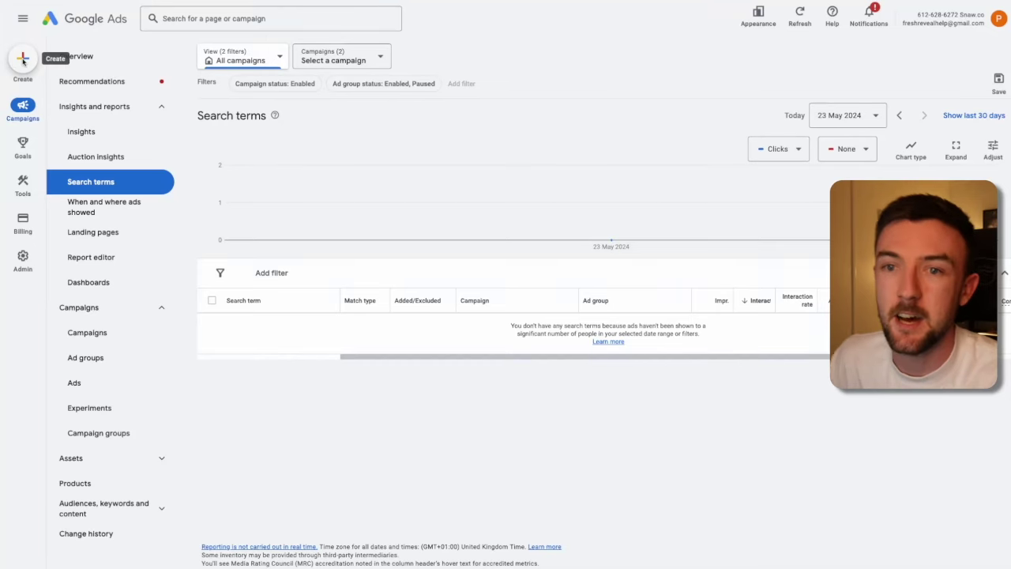
Step: Start a new campaign with the Sales objective, the default Purchases conversion goal and the Performance Max type
left_click(23, 56)
left_click(50, 63)
left_click(286, 184)
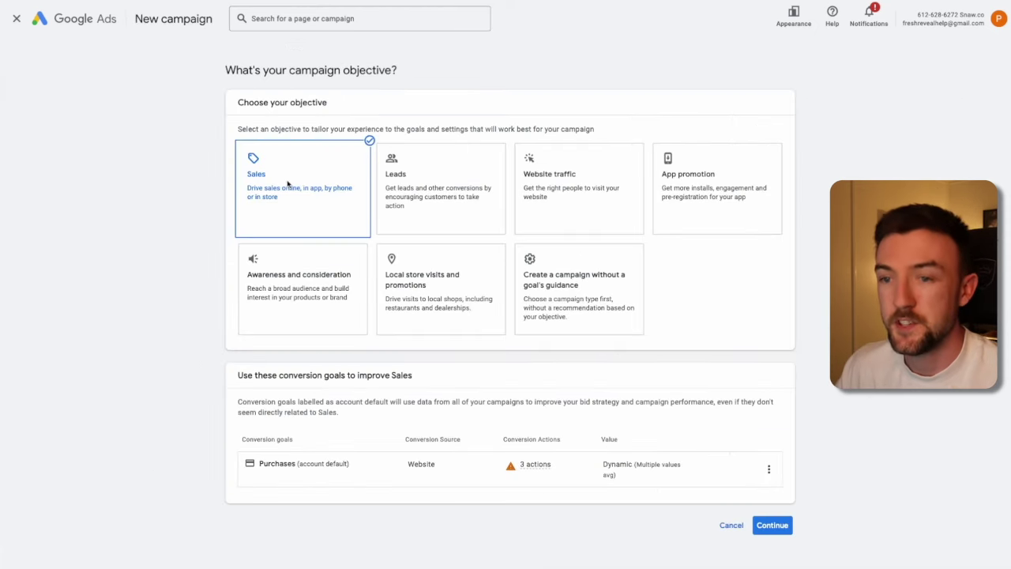
left_click(772, 525)
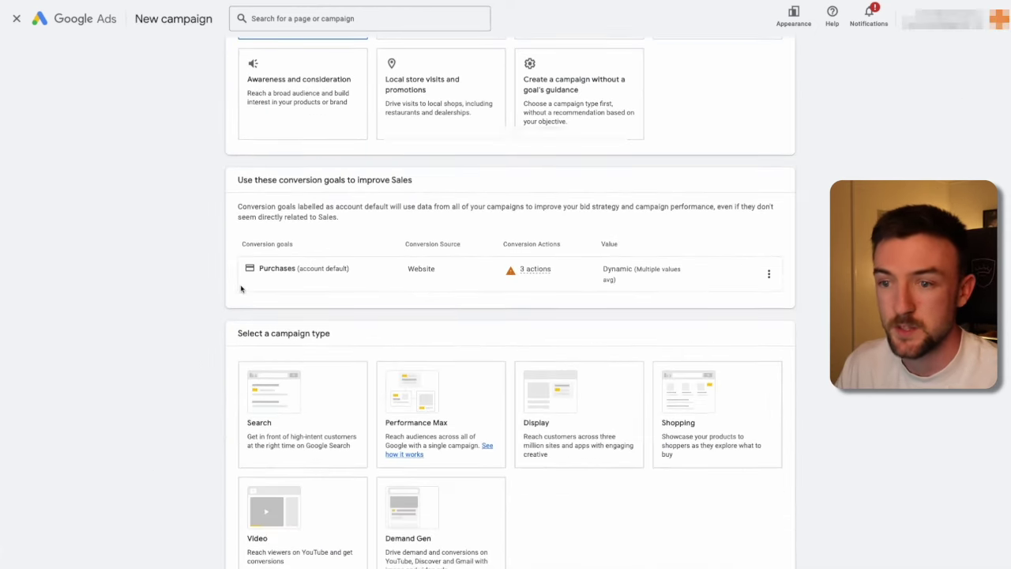
scroll(243, 290, "down", 2)
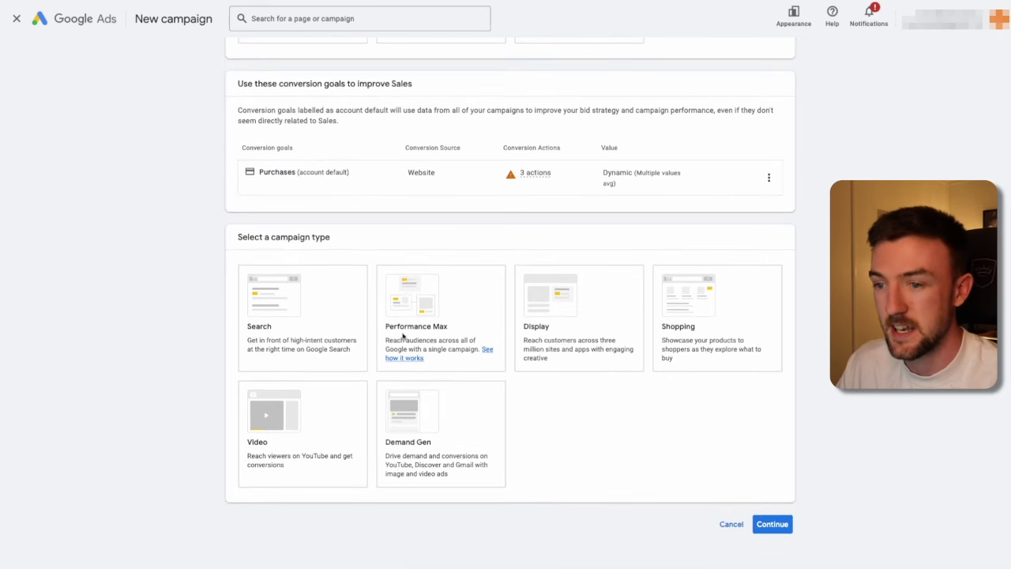
left_click(418, 324)
scroll(653, 442, "down", 2)
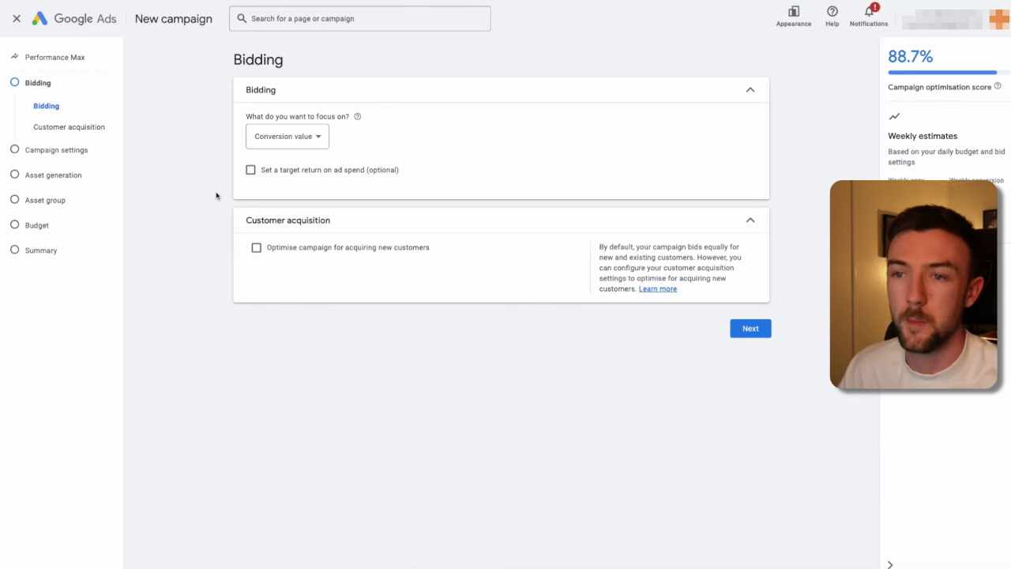
Step: Keep bidding focused on conversion value, set a target ROAS of 300%, and continue to the campaign settings
left_click(283, 132)
left_click(228, 175)
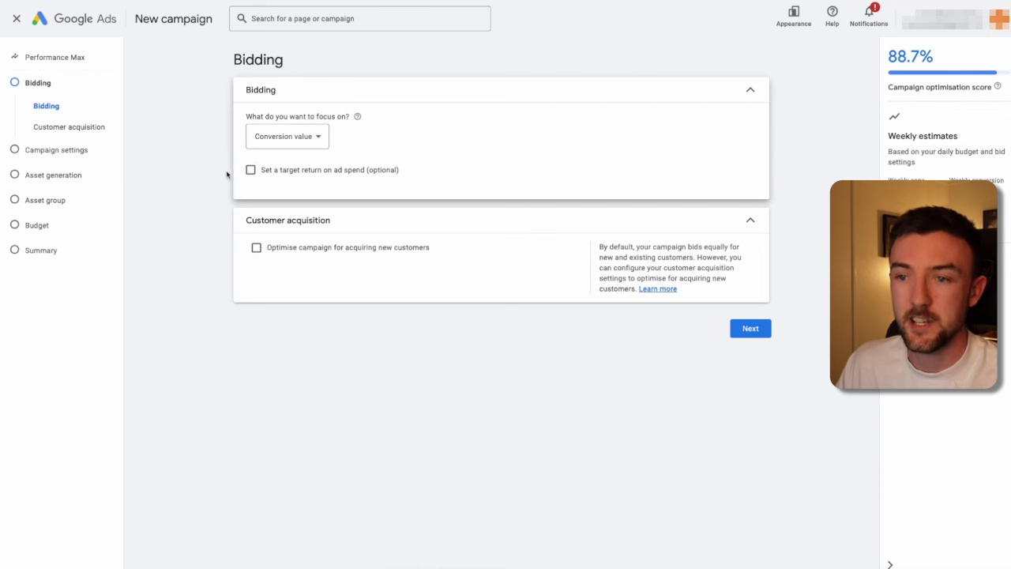
left_click(250, 170)
left_click(271, 212)
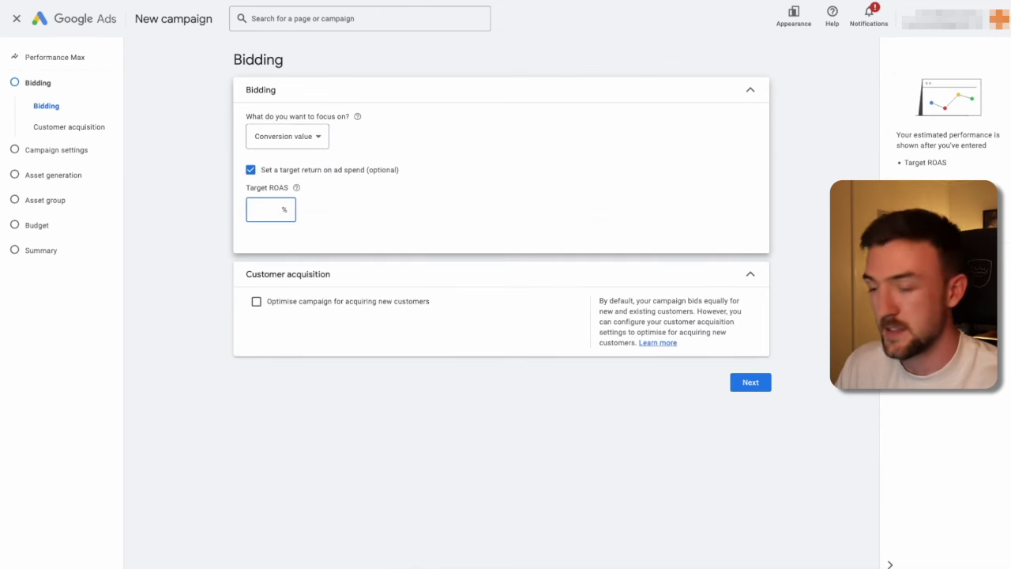
type("300")
left_click(148, 270)
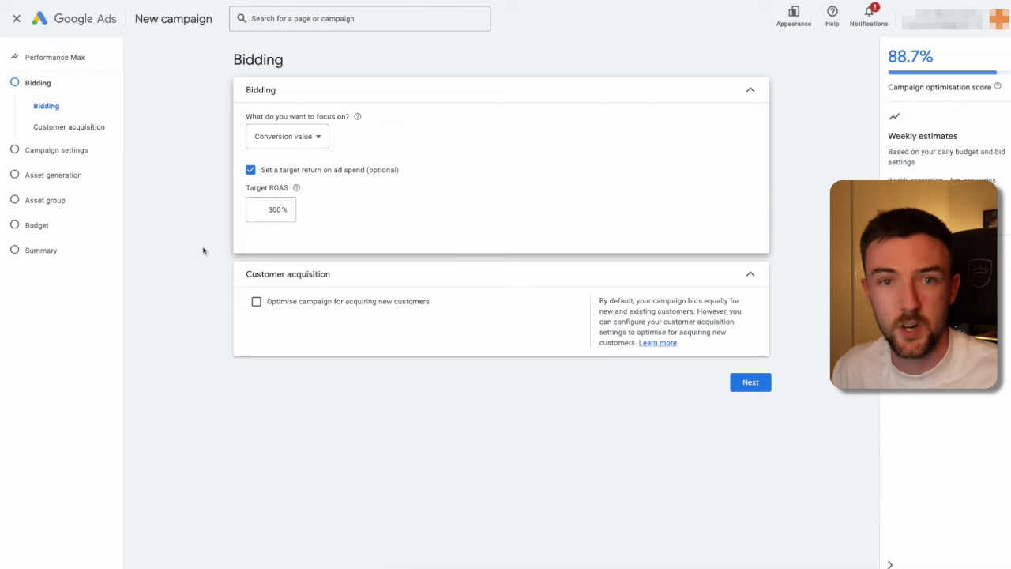
left_click(748, 383)
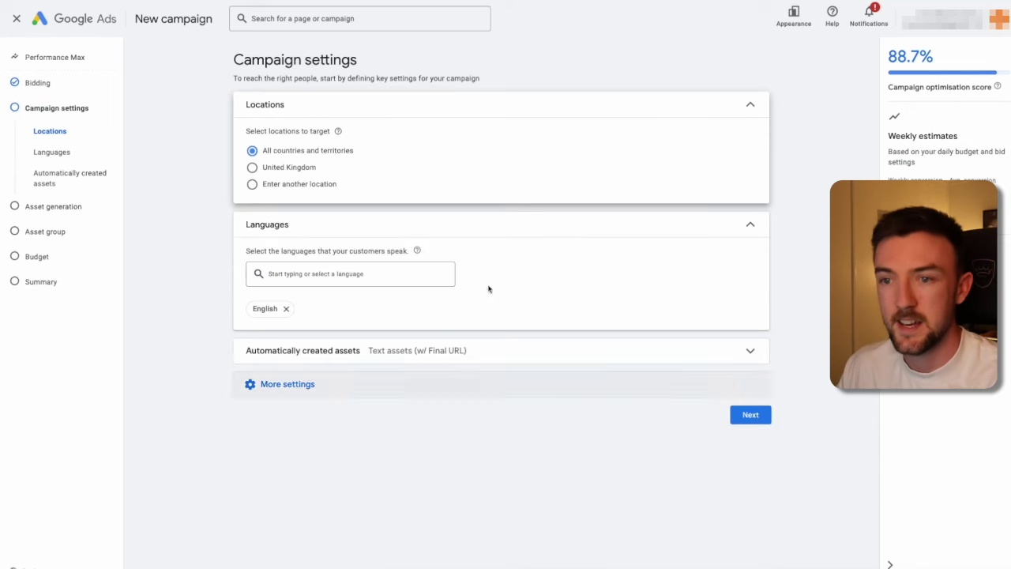
Step: Target the United Kingdom with English as the language, and proceed past asset generation without generating assets
left_click(281, 172)
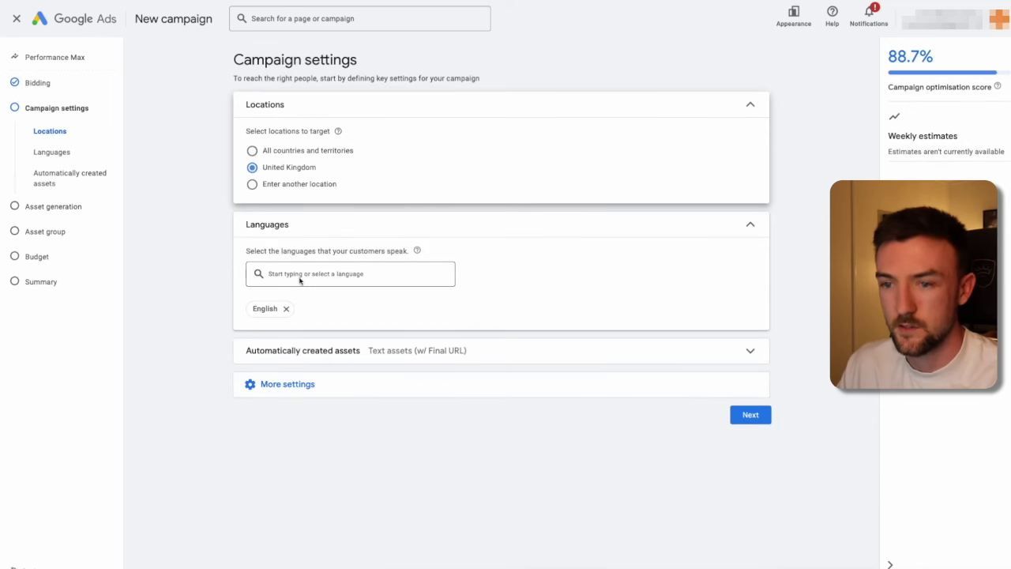
left_click(690, 390)
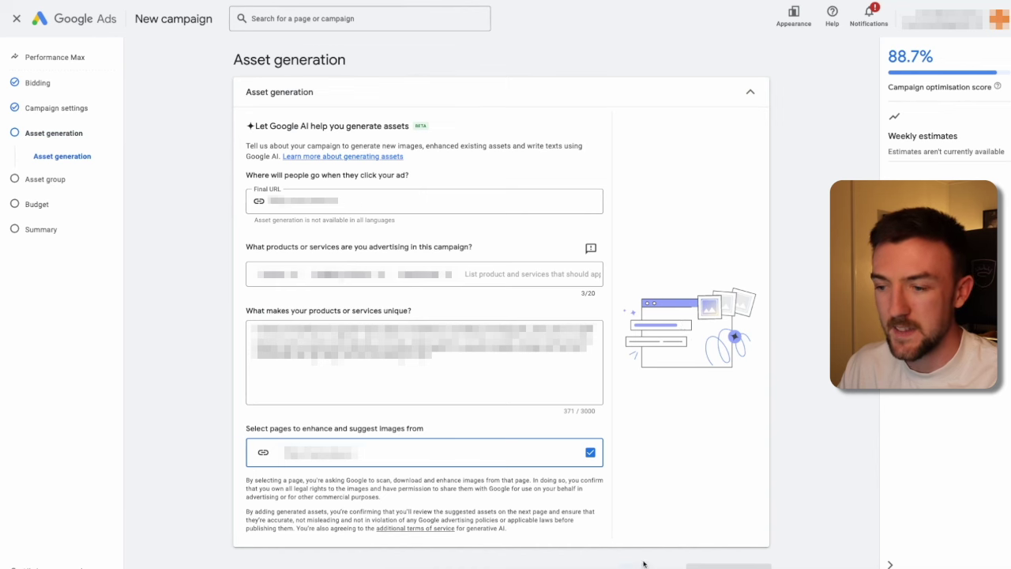
left_click(726, 565)
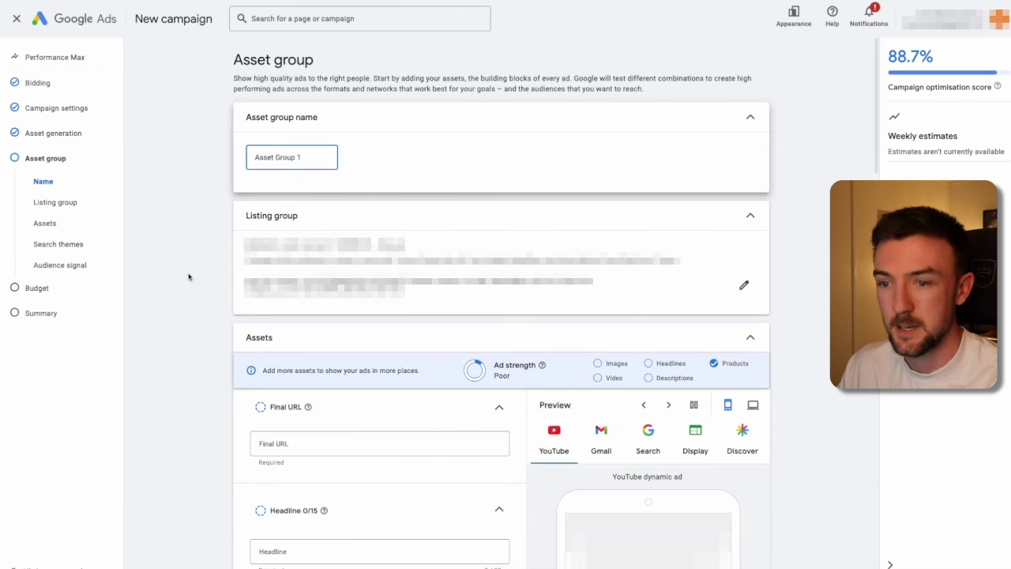
Step: Name the asset group Feed Only and look through its asset sections without filling them in
triple_click(291, 158)
type("Feed Only")
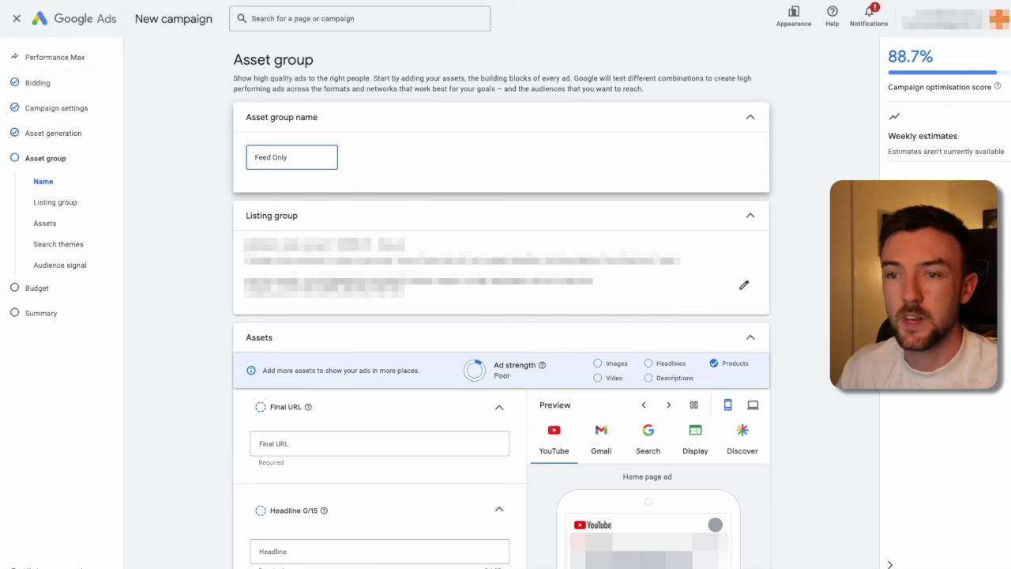
left_click(210, 219)
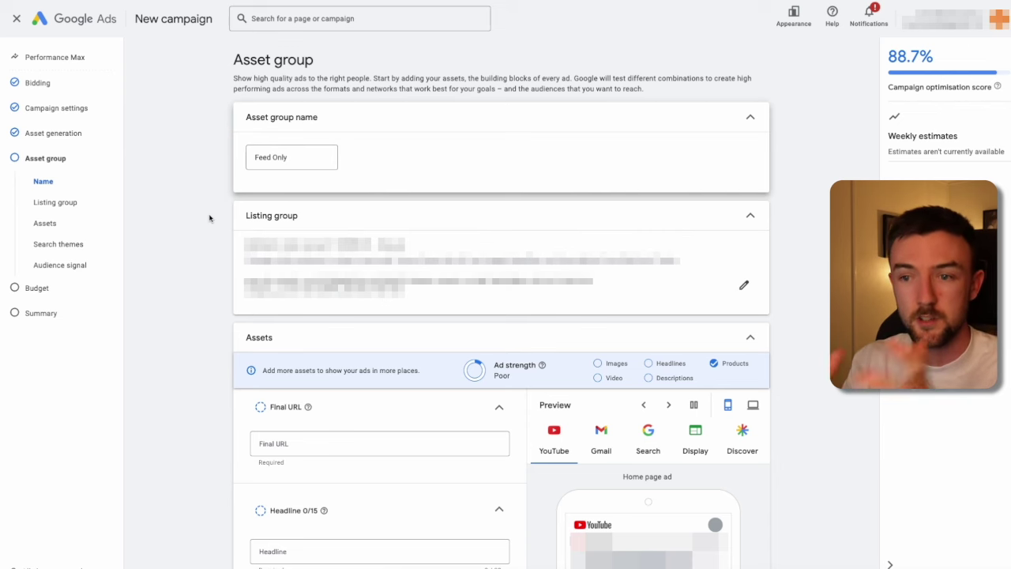
scroll(293, 394, "down", 1)
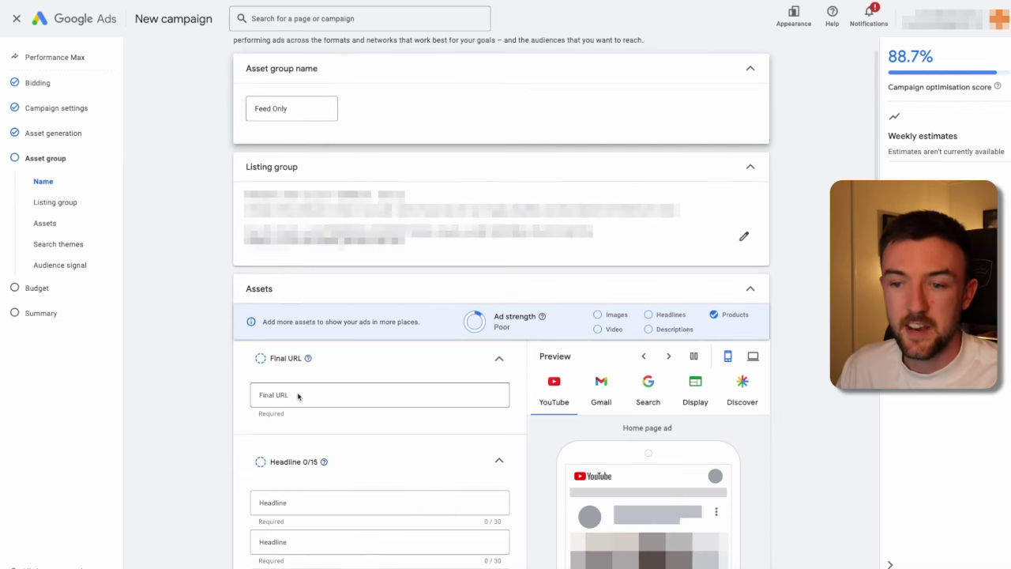
scroll(212, 427, "down", 1)
scroll(212, 427, "down", 4)
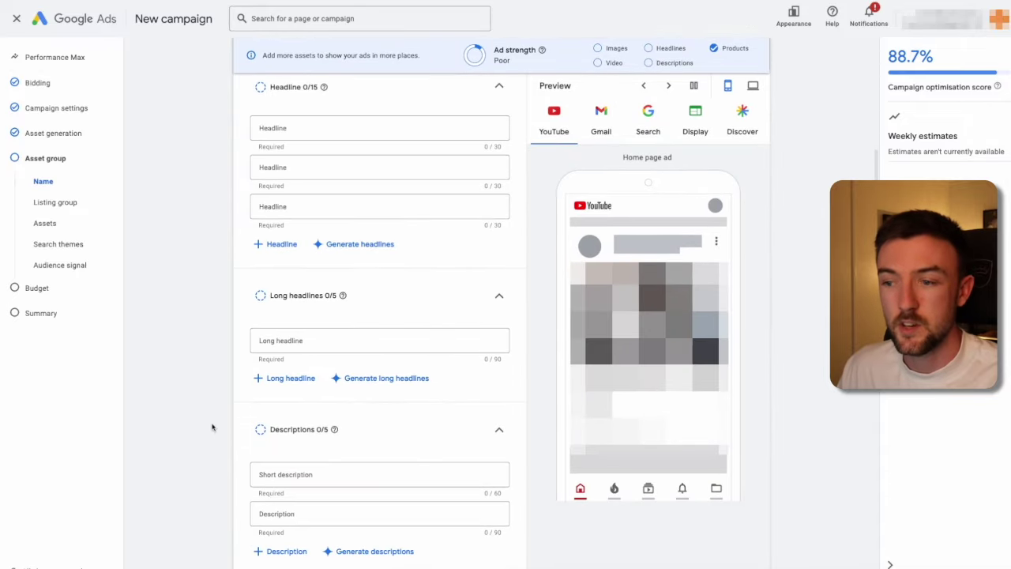
scroll(207, 368, "down", 8)
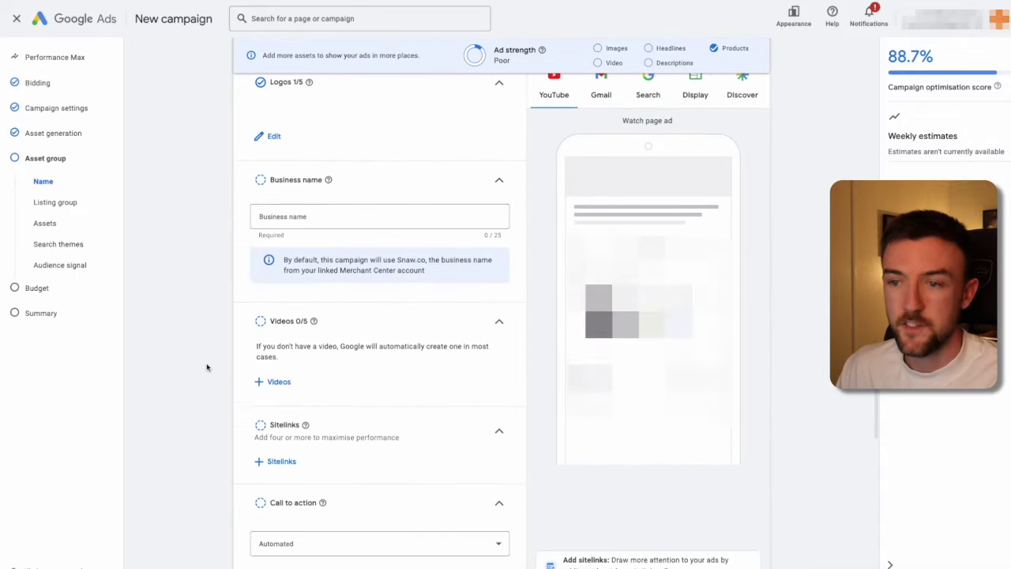
scroll(207, 367, "down", 5)
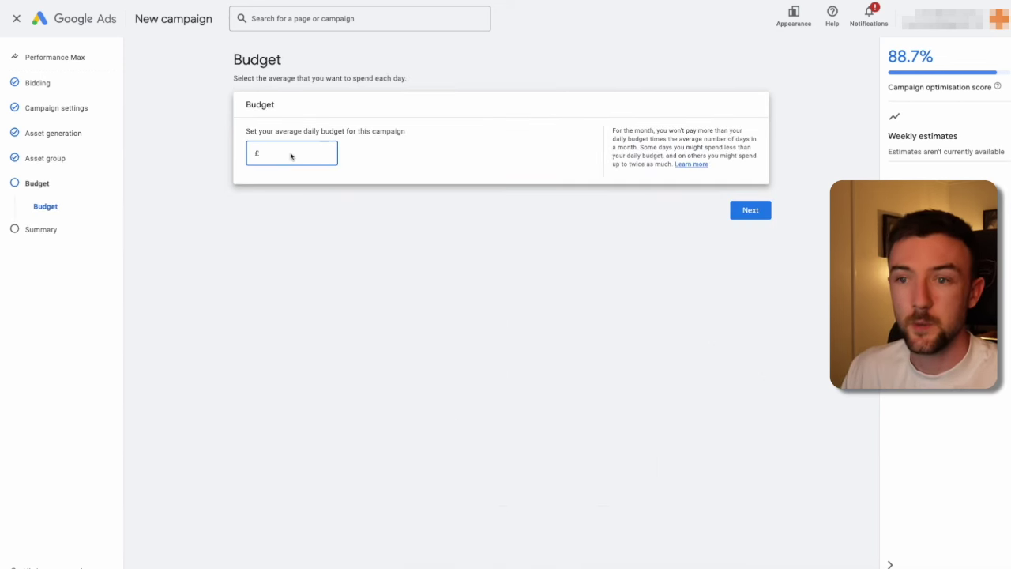
Step: Set the Performance Max campaign's average daily budget to £100
type("1")
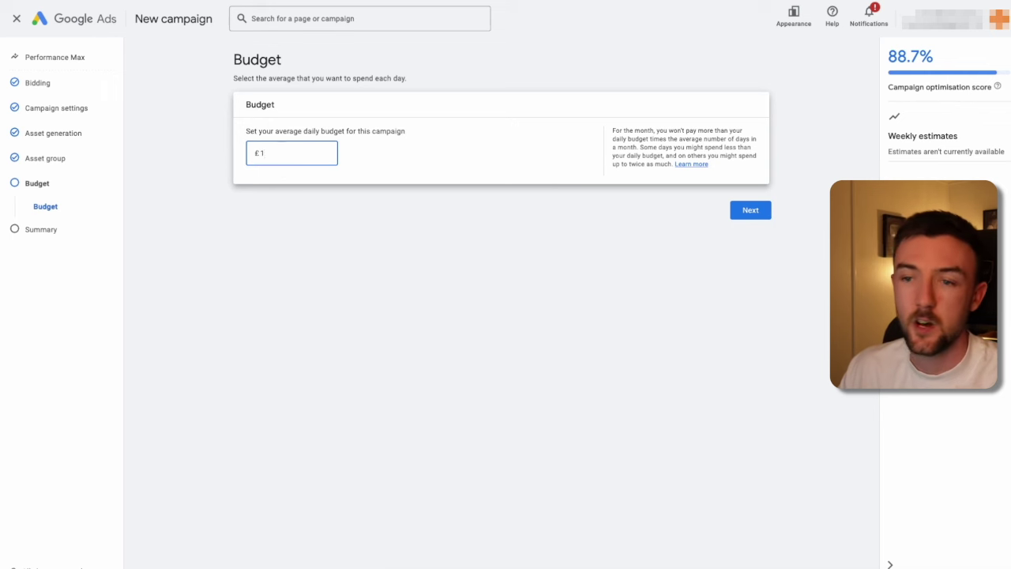
type("00")
left_click(282, 224)
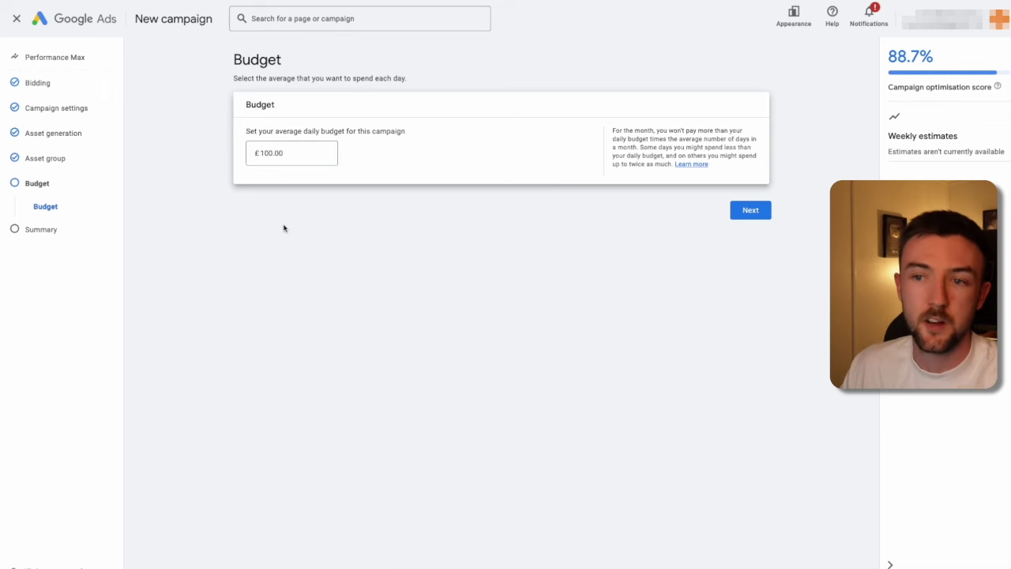
Step: Change the Performance Max campaign's average daily budget to £2000
left_click(280, 155)
double_click(280, 155)
type("2000")
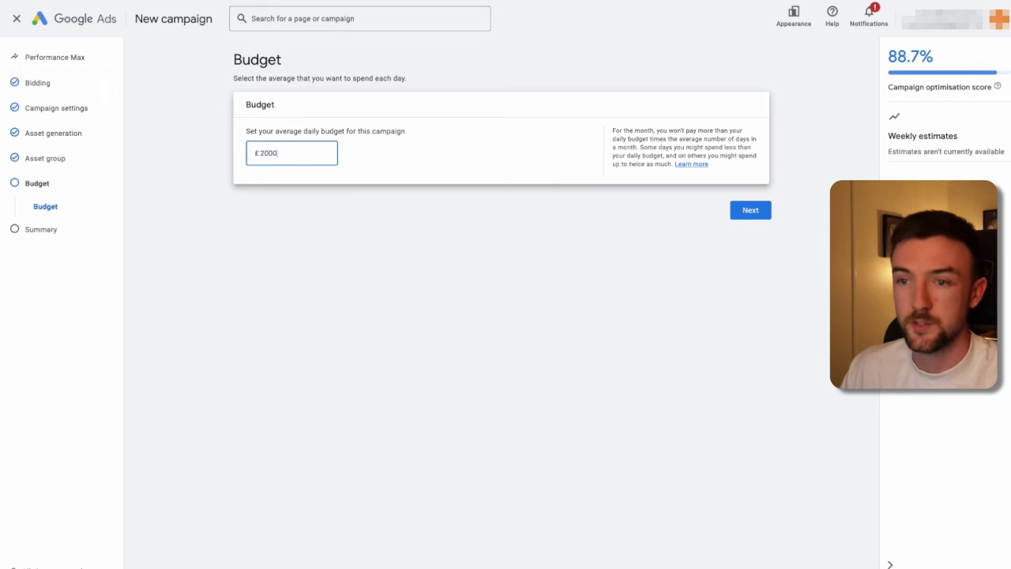
Step: Return to the Feed Only asset group and examine which headlines, descriptions, images, business name and videos it asks for
left_click(45, 158)
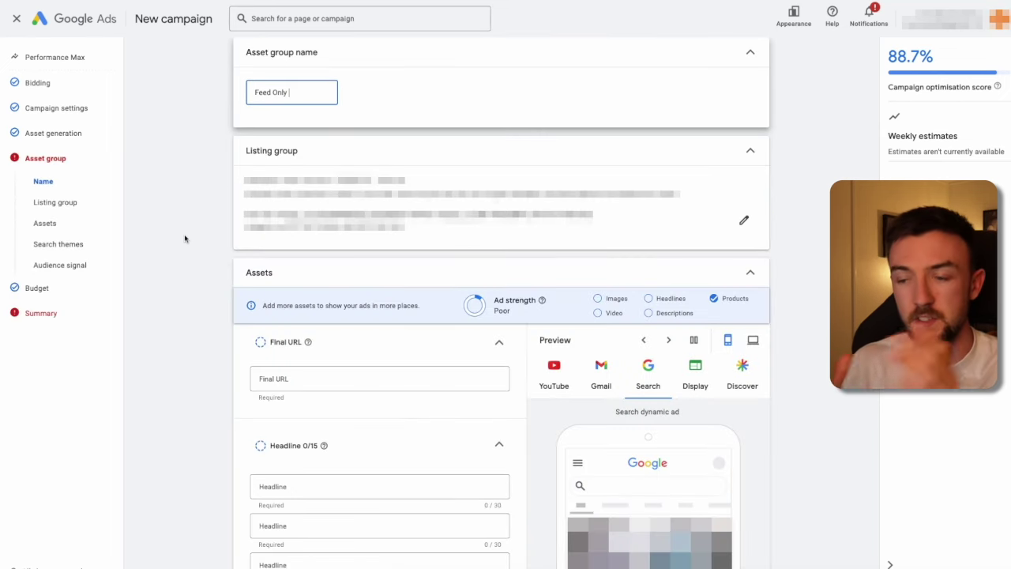
type("Feed Only")
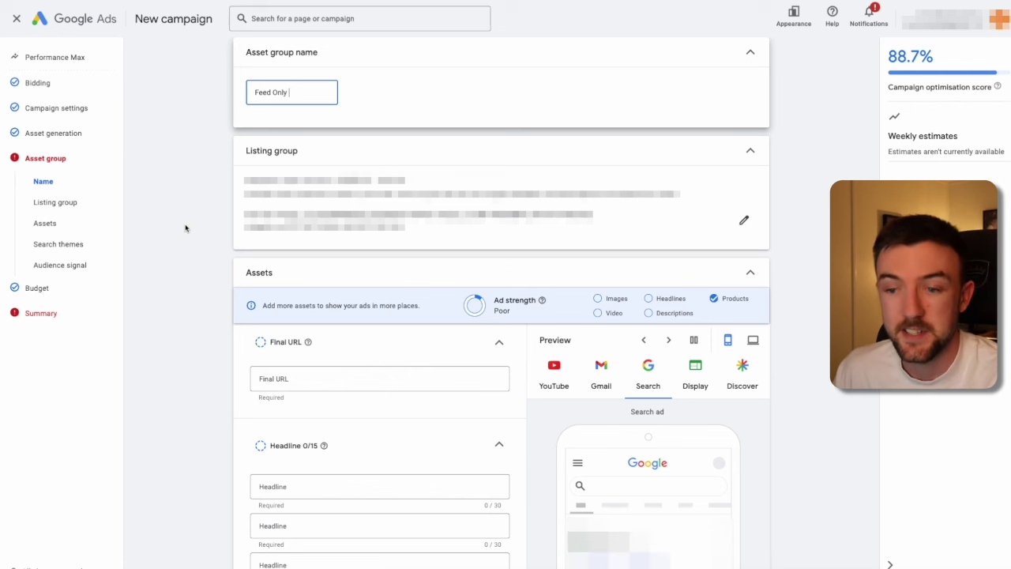
scroll(201, 304, "down", 2)
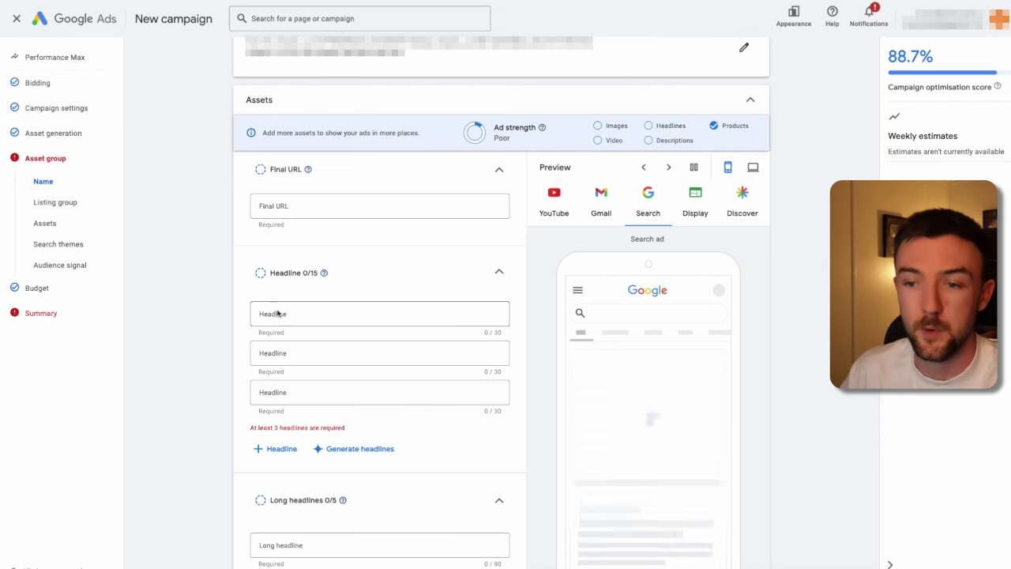
left_click_drag(248, 428, 340, 428)
left_click(339, 429)
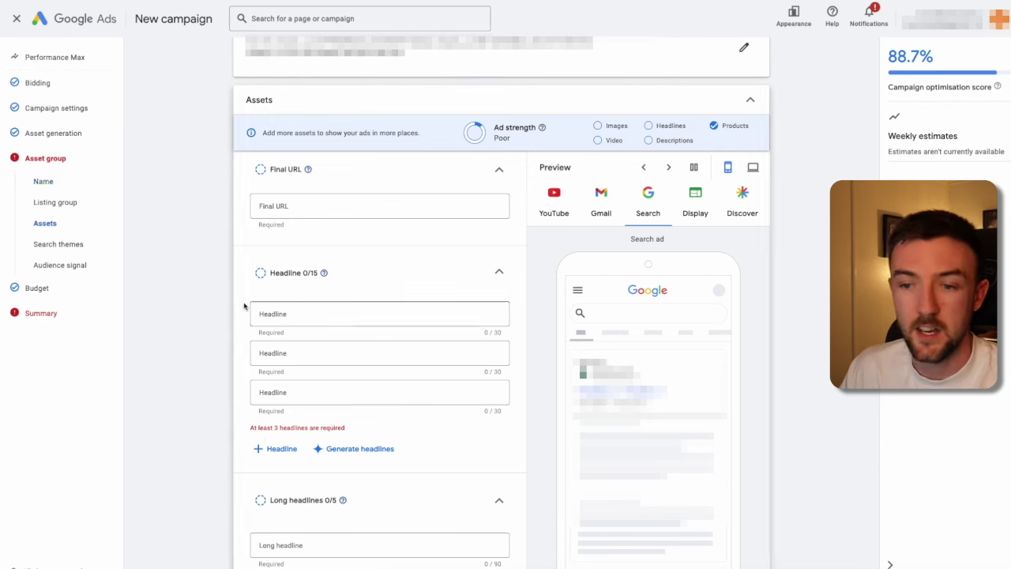
scroll(198, 316, "down", 4)
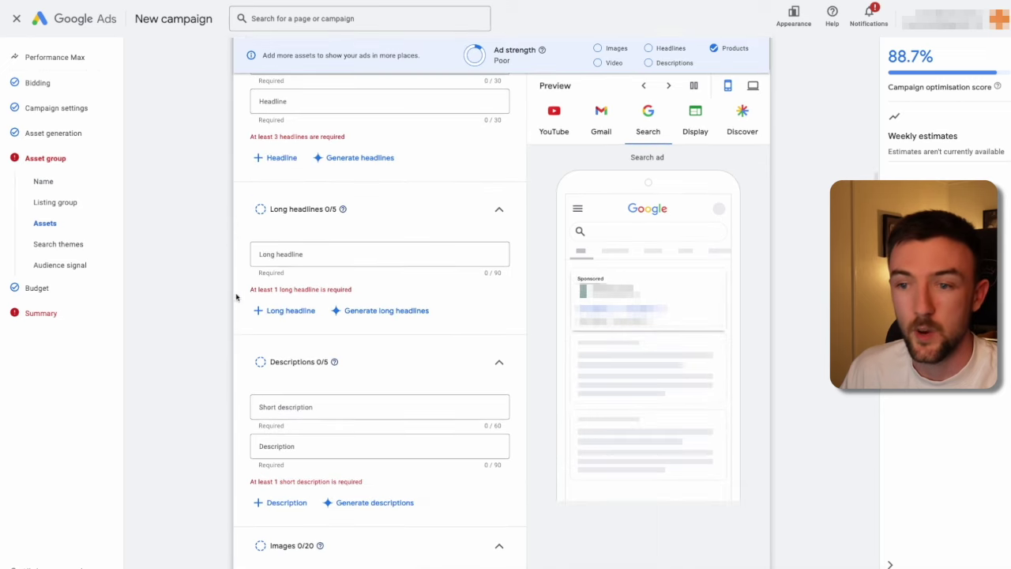
scroll(260, 316, "down", 2)
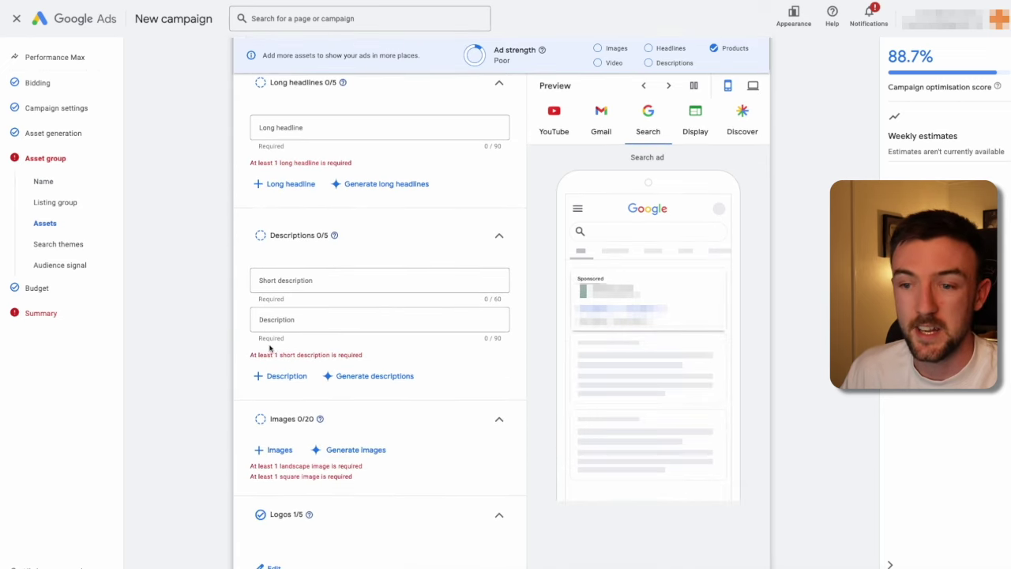
left_click_drag(257, 354, 314, 358)
left_click(221, 429)
scroll(222, 429, "down", 2)
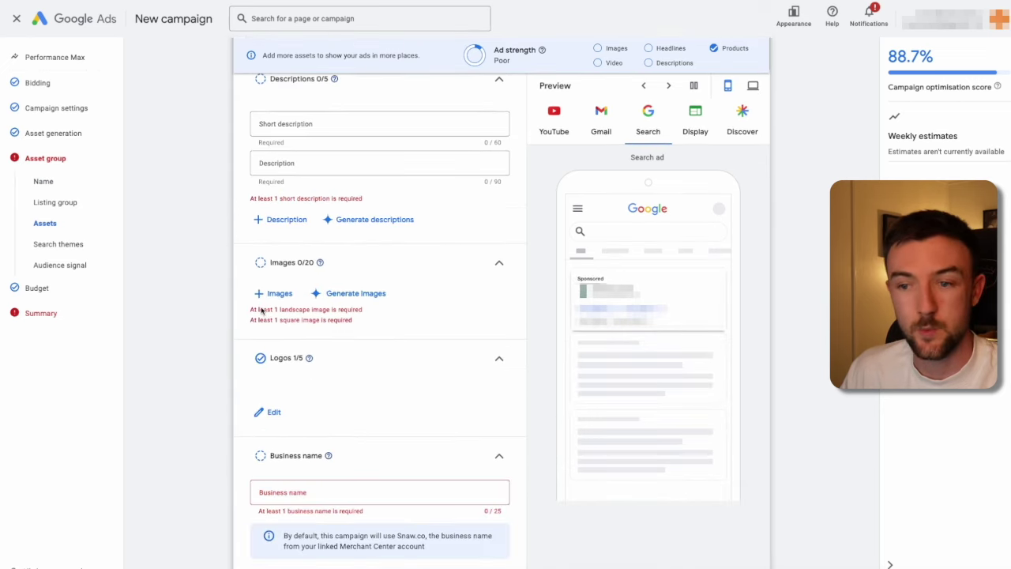
scroll(311, 320, "down", 1)
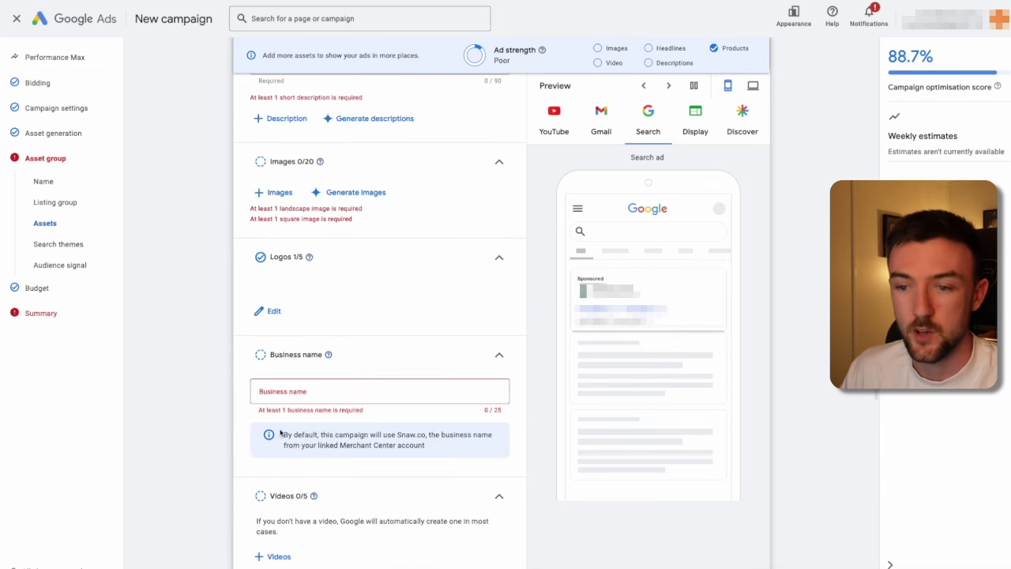
scroll(158, 388, "down", 2)
scroll(158, 388, "up", 10)
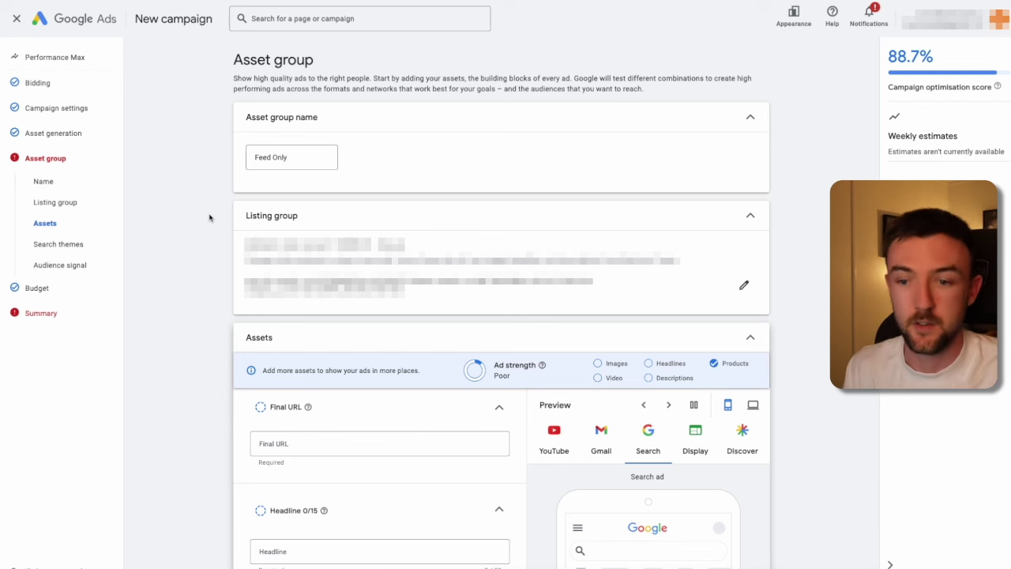
Step: Review all asset sections again, including the additional asset types and the search themes field, without filling any in
scroll(215, 321, "down", 2)
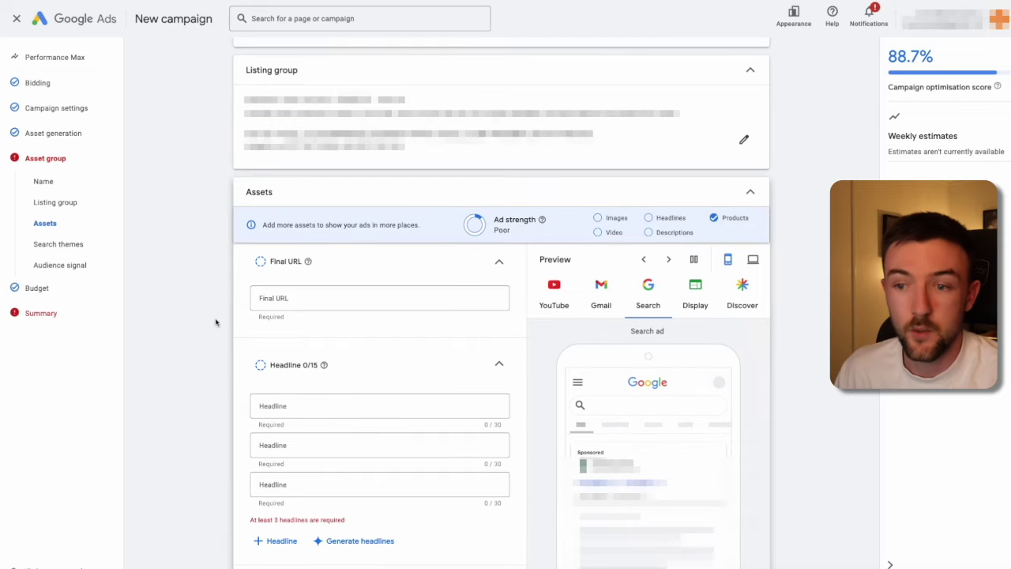
scroll(253, 279, "down", 2)
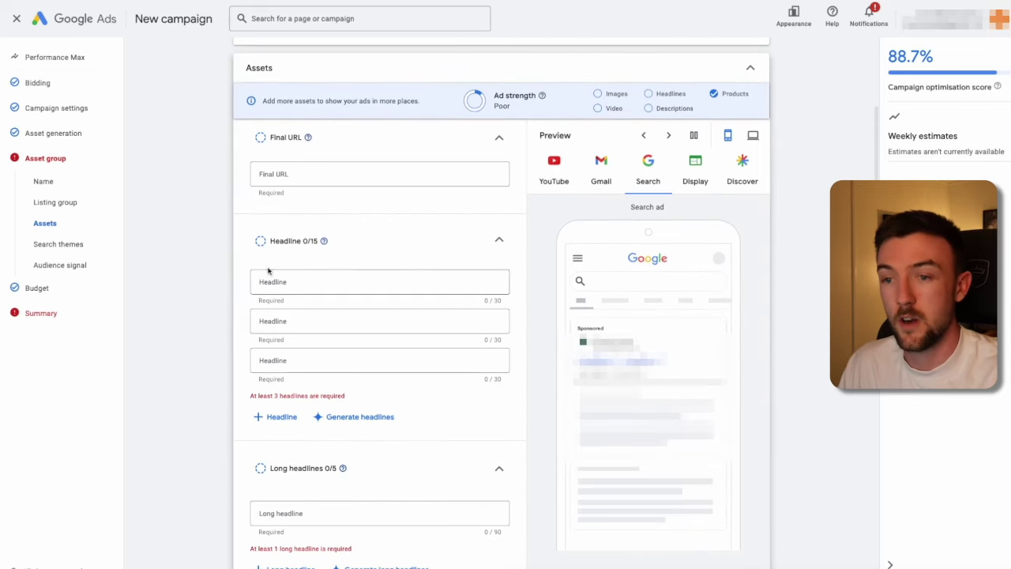
scroll(254, 261, "down", 3)
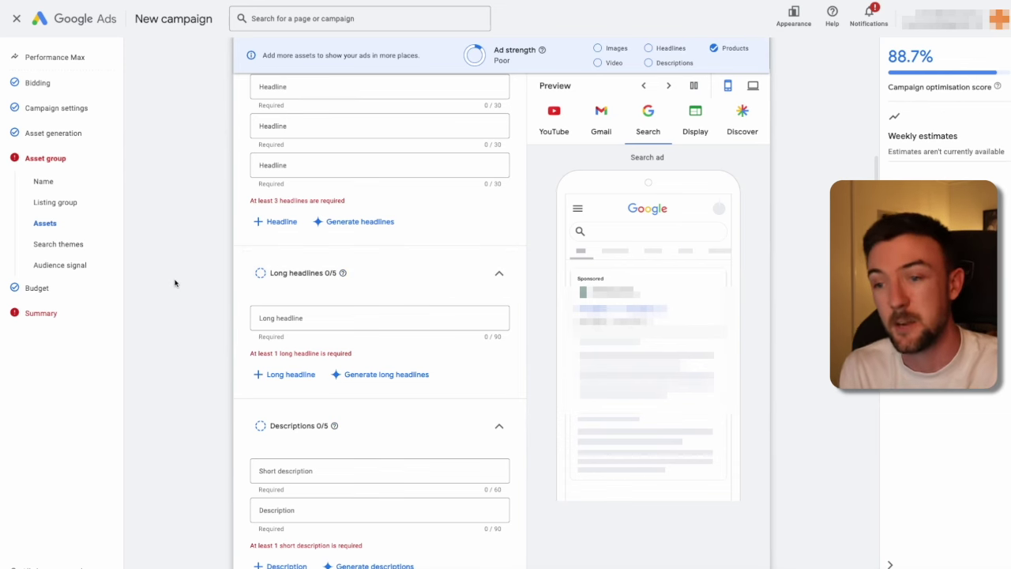
scroll(293, 234, "down", 1)
scroll(210, 276, "down", 2)
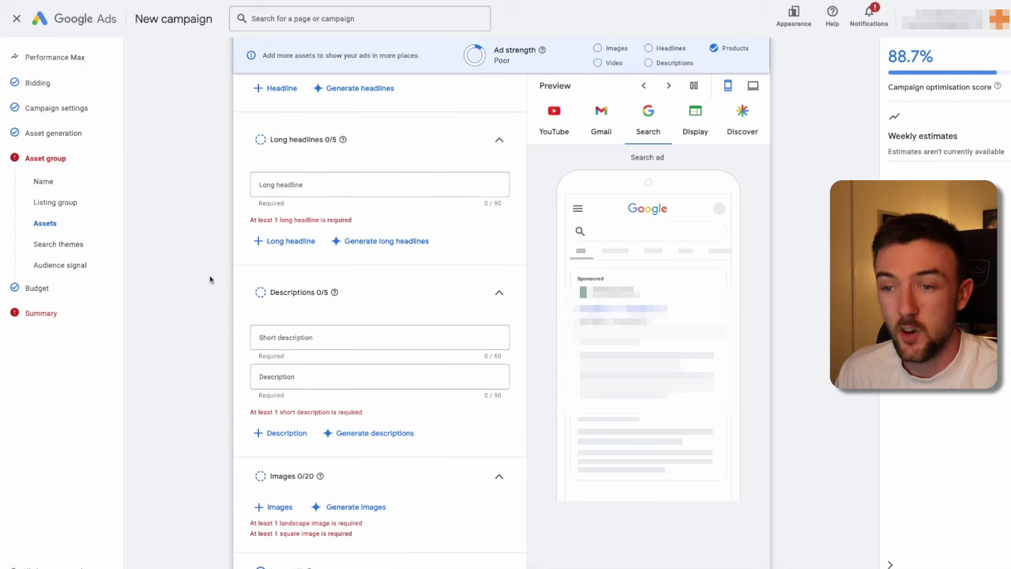
scroll(213, 306, "down", 3)
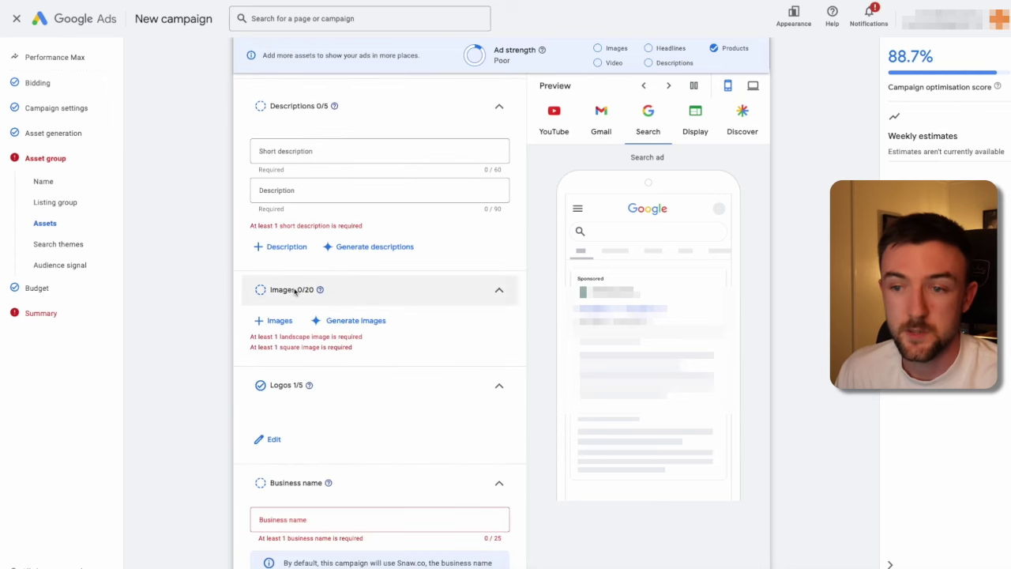
scroll(232, 289, "down", 3)
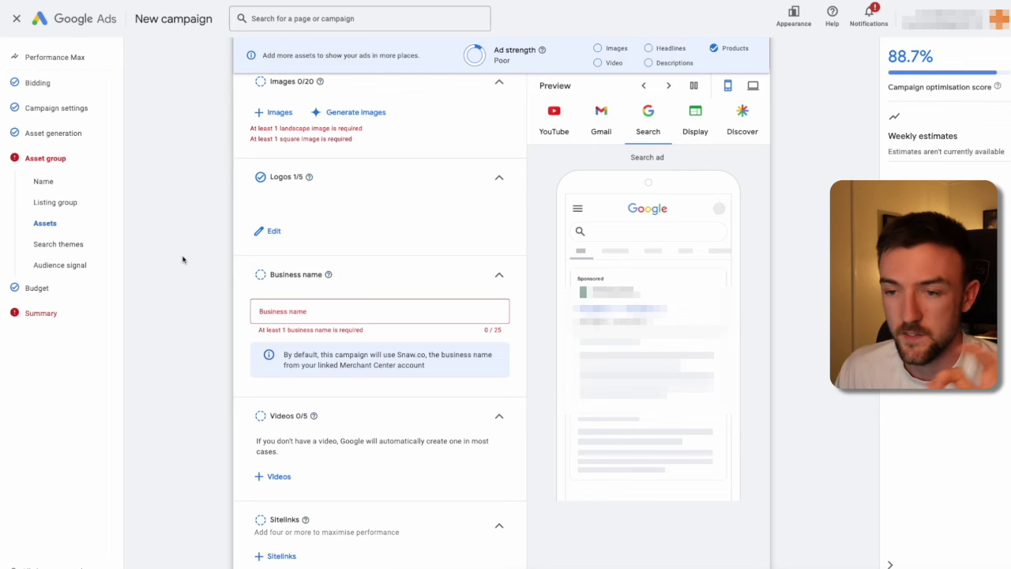
scroll(226, 289, "down", 1)
scroll(199, 302, "down", 2)
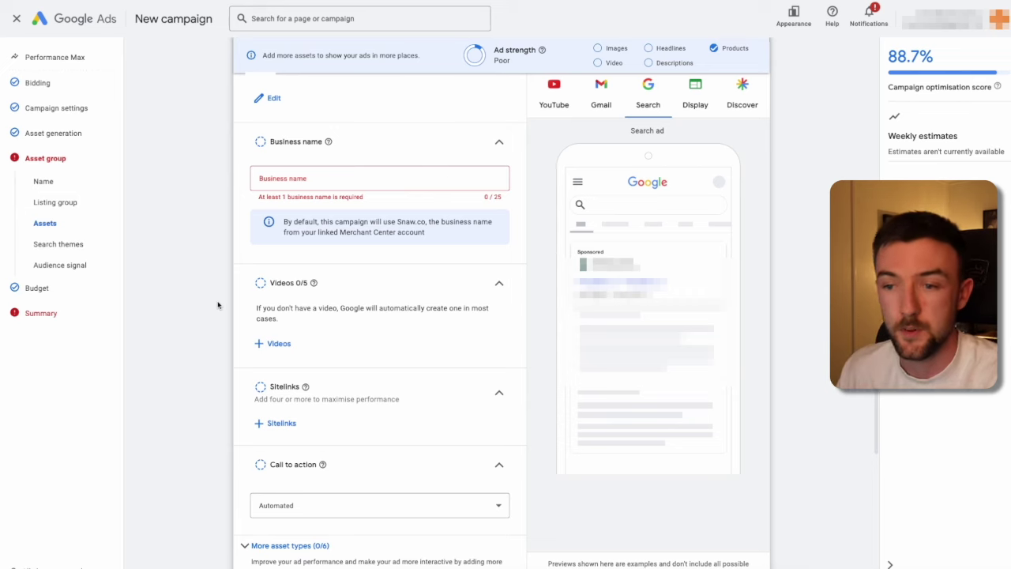
scroll(218, 304, "down", 1)
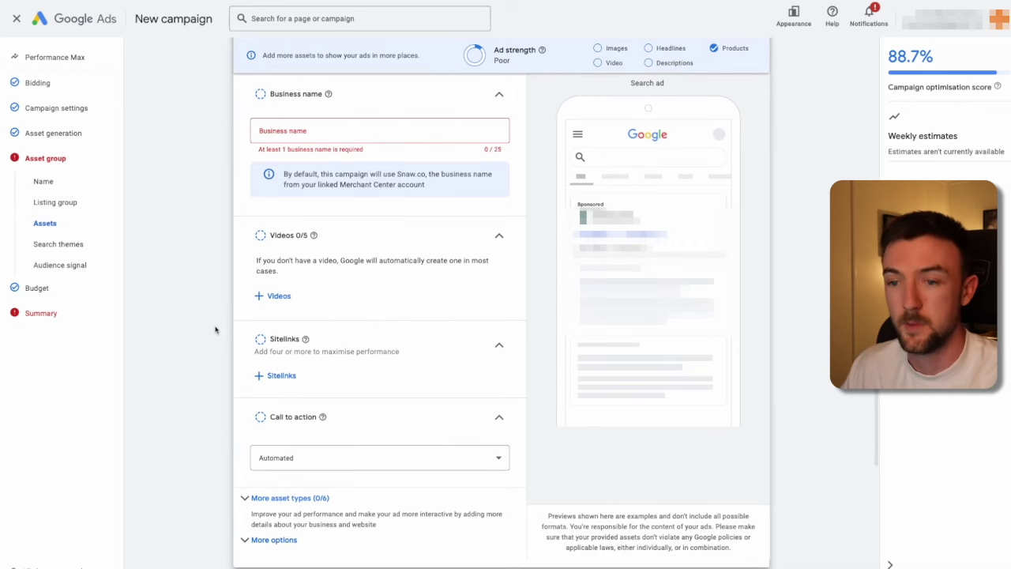
scroll(199, 381, "down", 3)
left_click(239, 350)
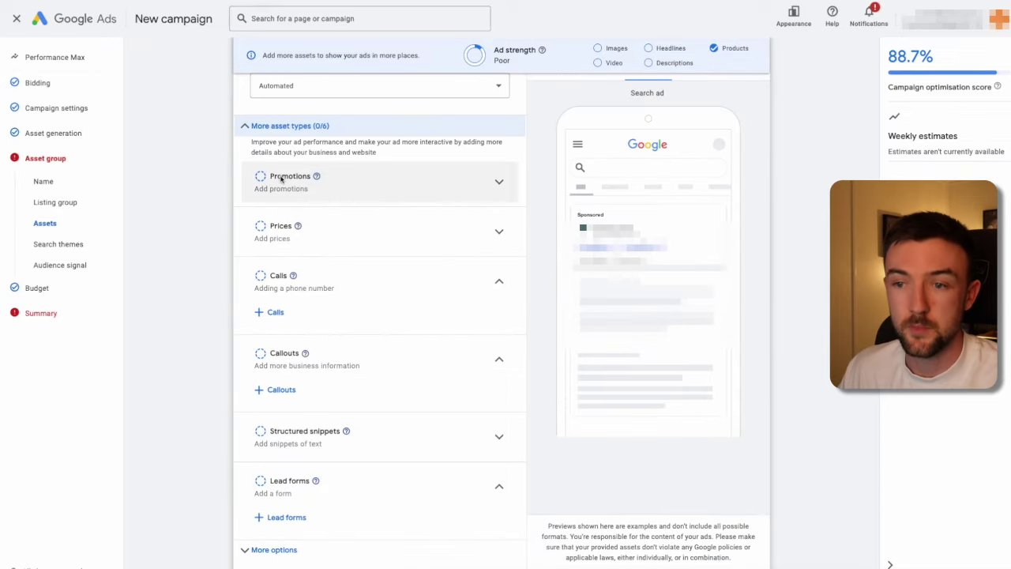
left_click(245, 126)
scroll(211, 259, "down", 1)
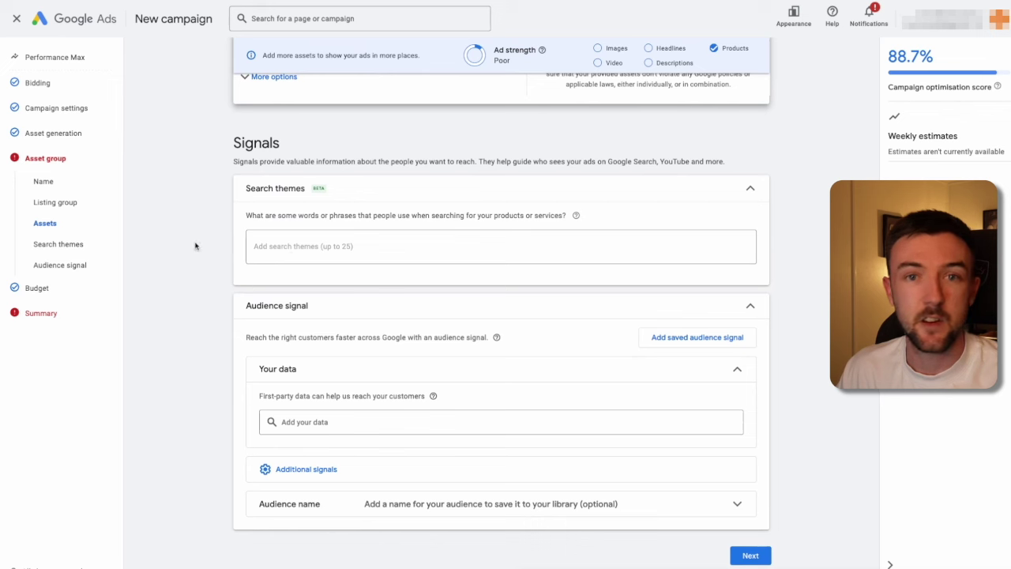
left_click(319, 249)
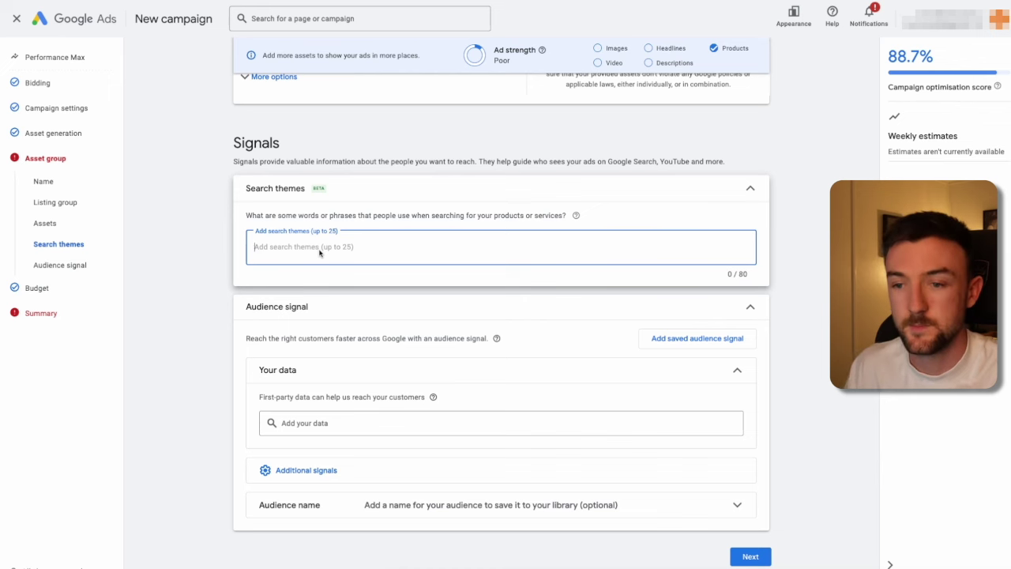
left_click(217, 360)
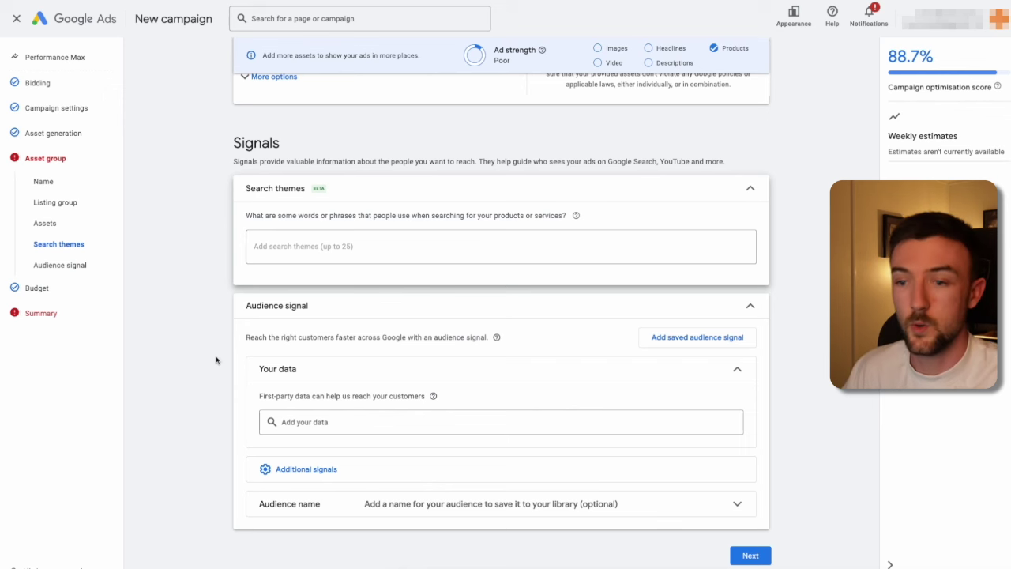
Step: Add All visitors (Google Ads), All converters, Past buyers, Product viewers and Shopping basket abandoners as first-party data for the audience signal
left_click(235, 311)
left_click(194, 355)
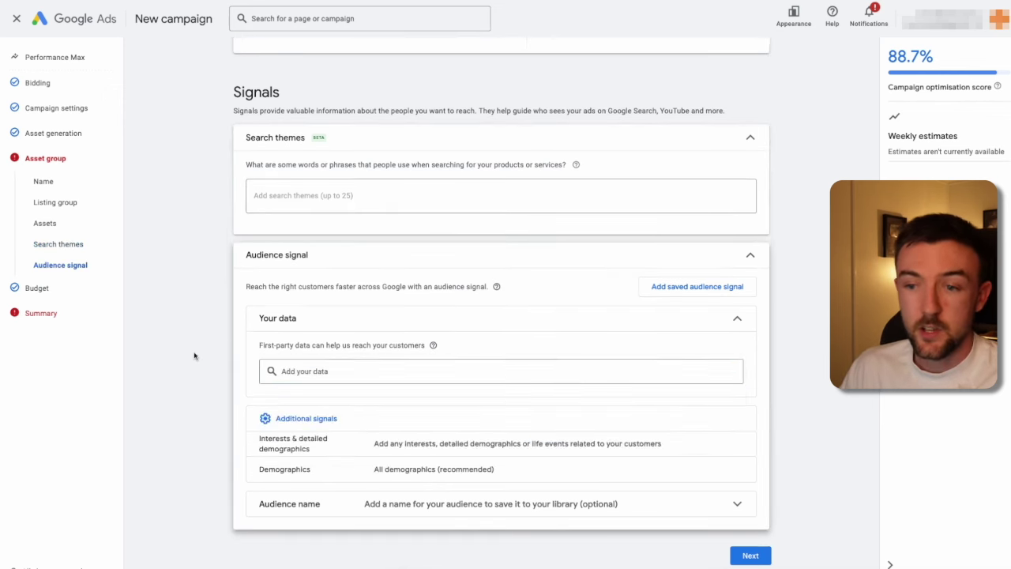
left_click(327, 371)
left_click(334, 365)
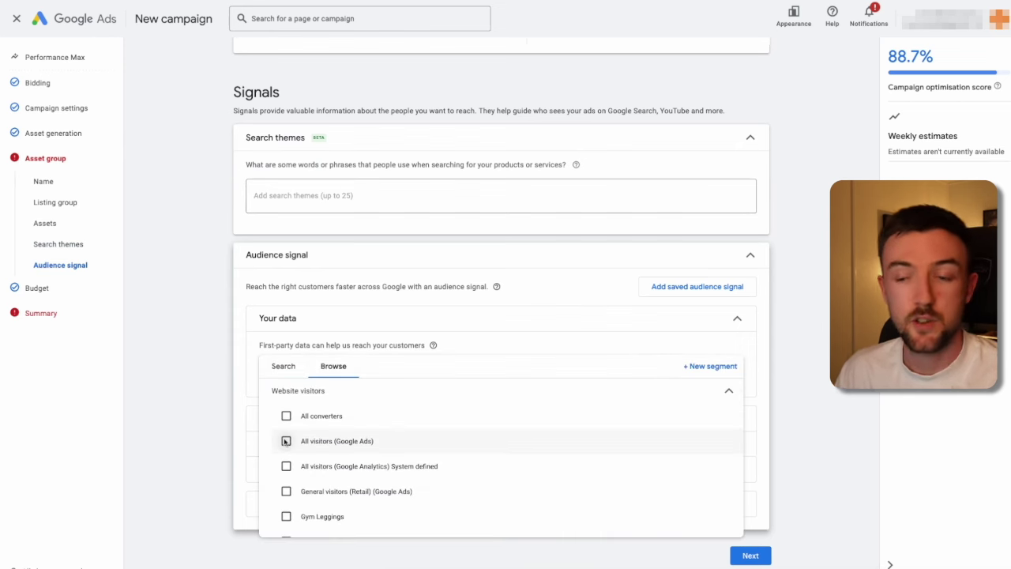
left_click(286, 441)
left_click(286, 447)
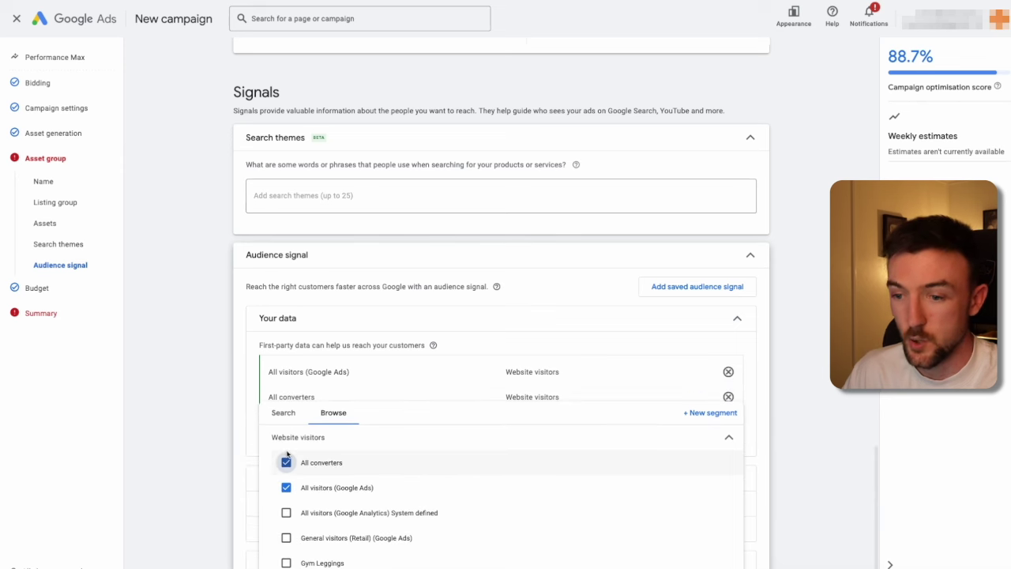
scroll(286, 474, "down", 2)
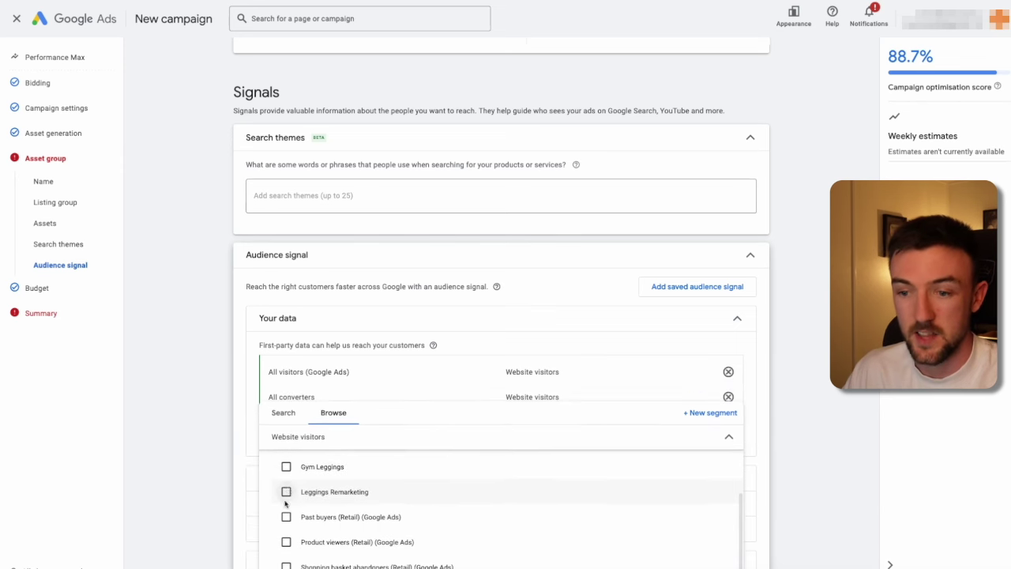
left_click(286, 516)
triple_click(285, 542)
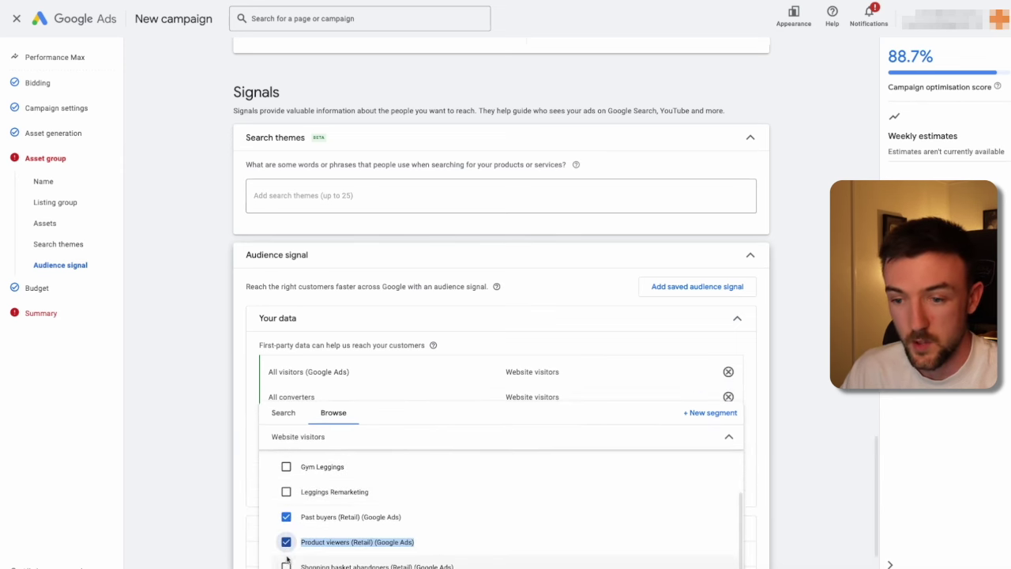
left_click(285, 564)
left_click(161, 420)
scroll(271, 402, "down", 1)
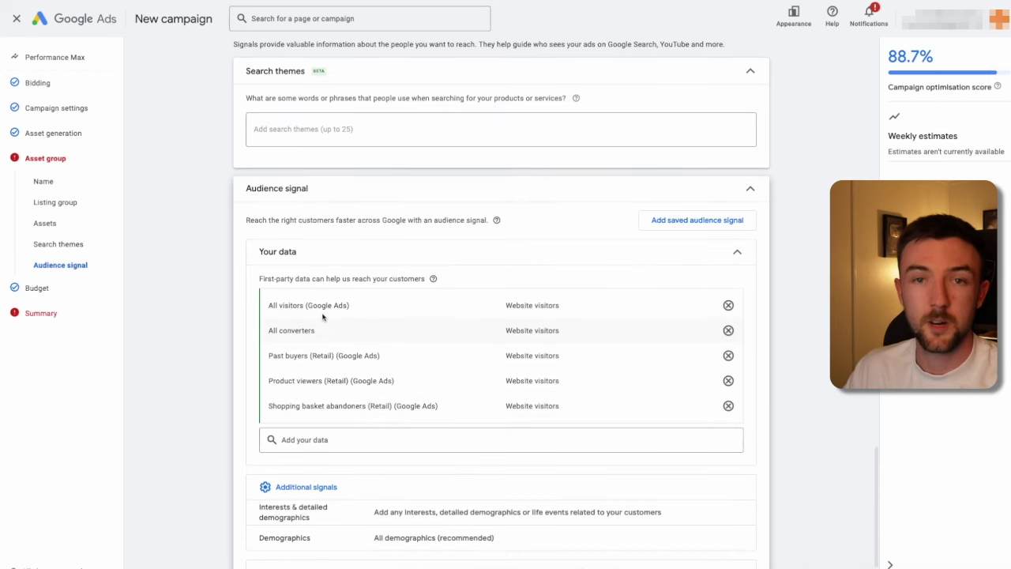
Step: Add the in-market segments Activewear, Running Clothes, Sports & Fitness and Yoga Clothing to the audience signal's interests
scroll(221, 292, "down", 1)
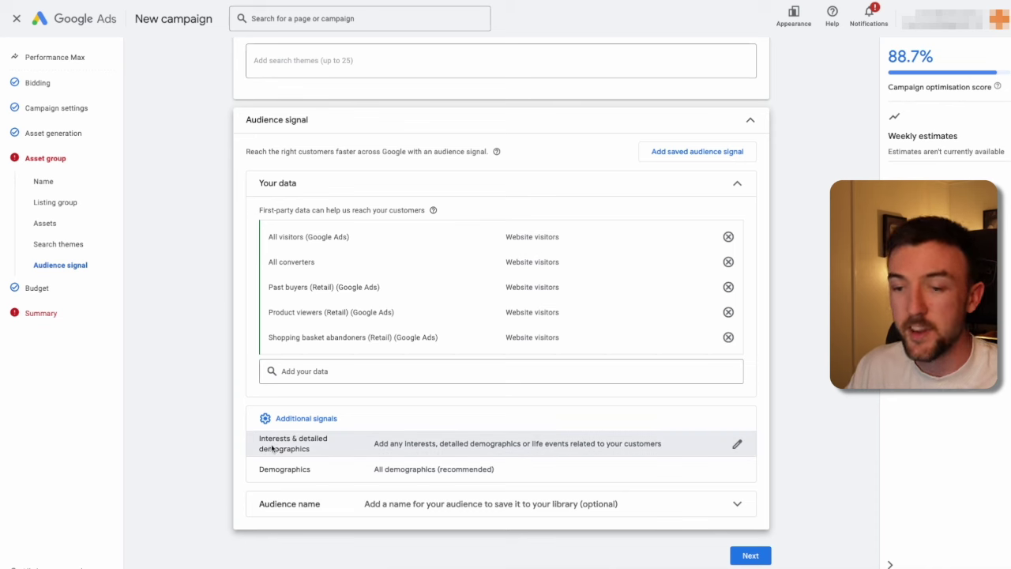
left_click(425, 444)
left_click(395, 419)
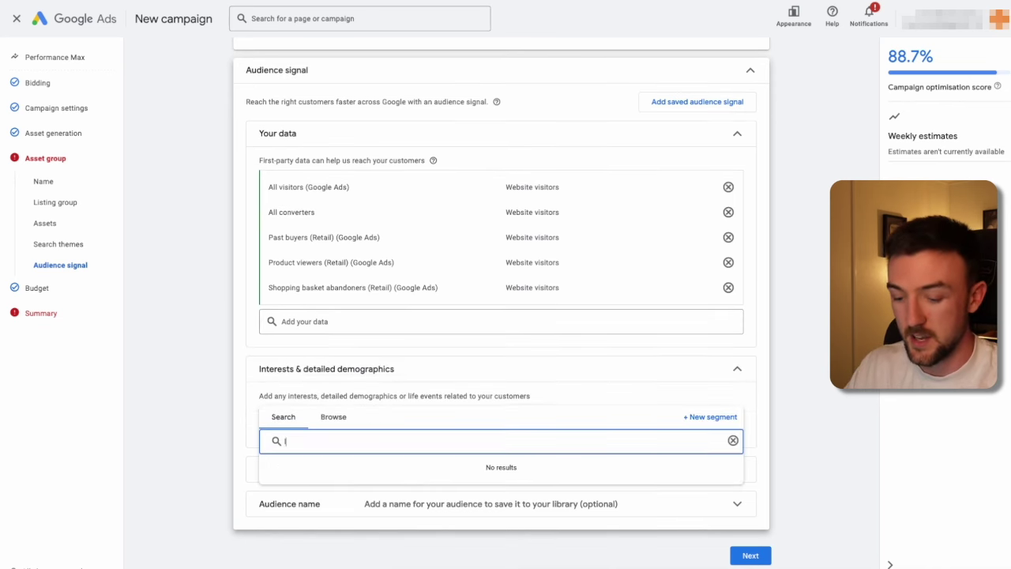
left_click(273, 456)
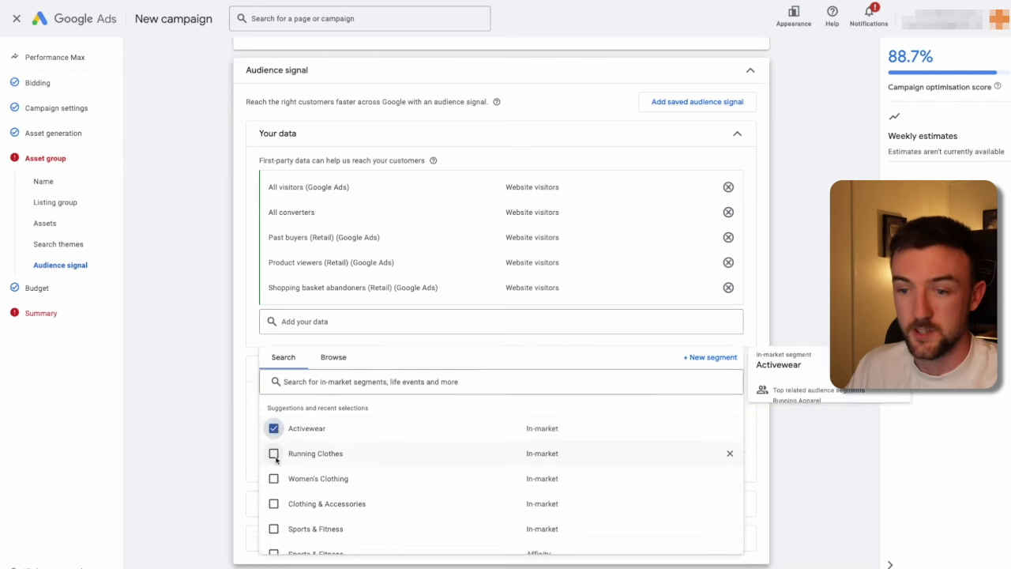
left_click(273, 483)
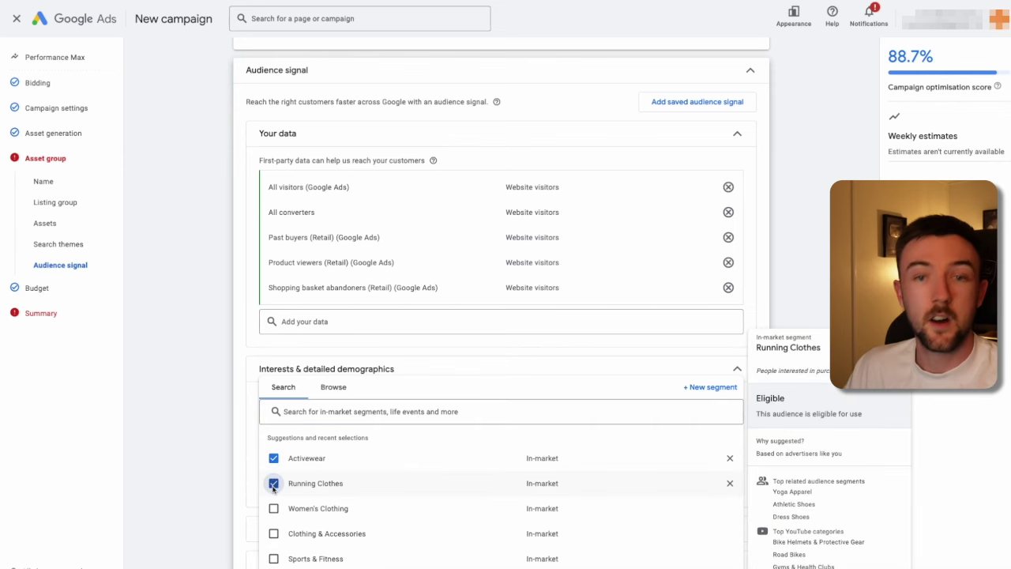
scroll(274, 542, "down", 1)
left_click(274, 534)
scroll(273, 545, "down", 2)
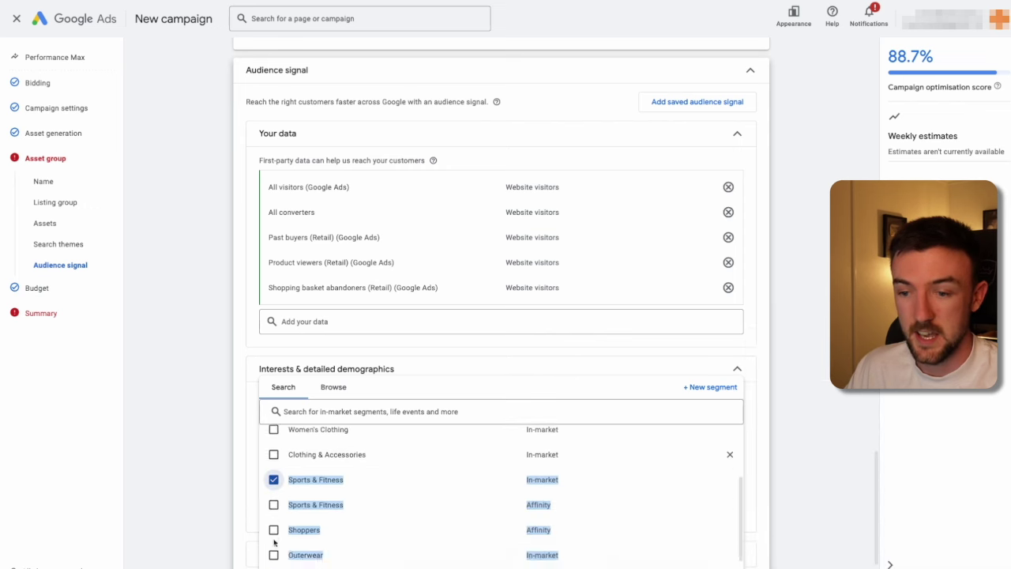
scroll(273, 545, "down", 1)
left_click(273, 544)
left_click(166, 478)
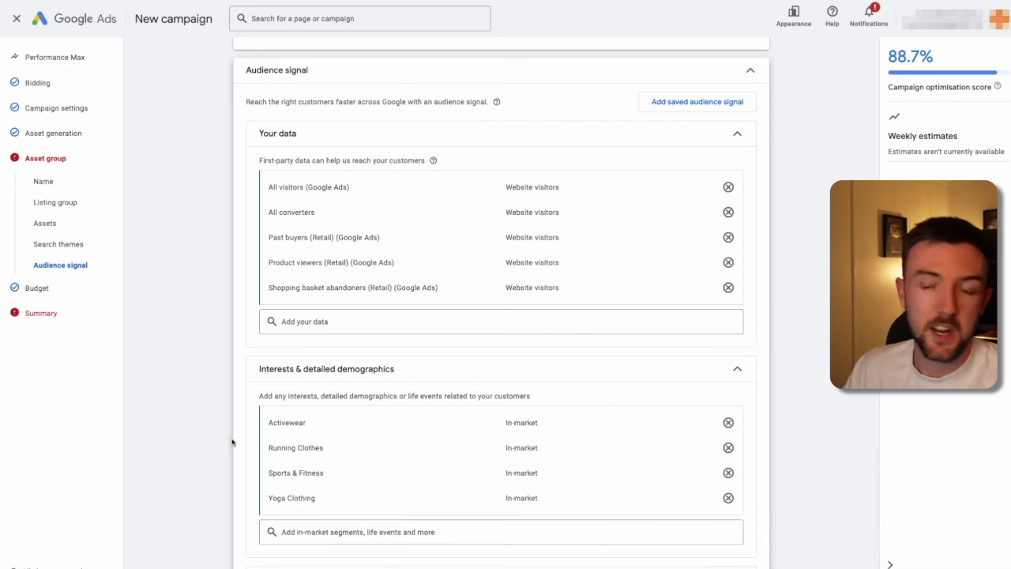
Step: Examine the audience signal's additional demographics settings for gender and age, plus the optional audience name field, without entering anything
scroll(233, 442, "down", 2)
left_click(326, 469)
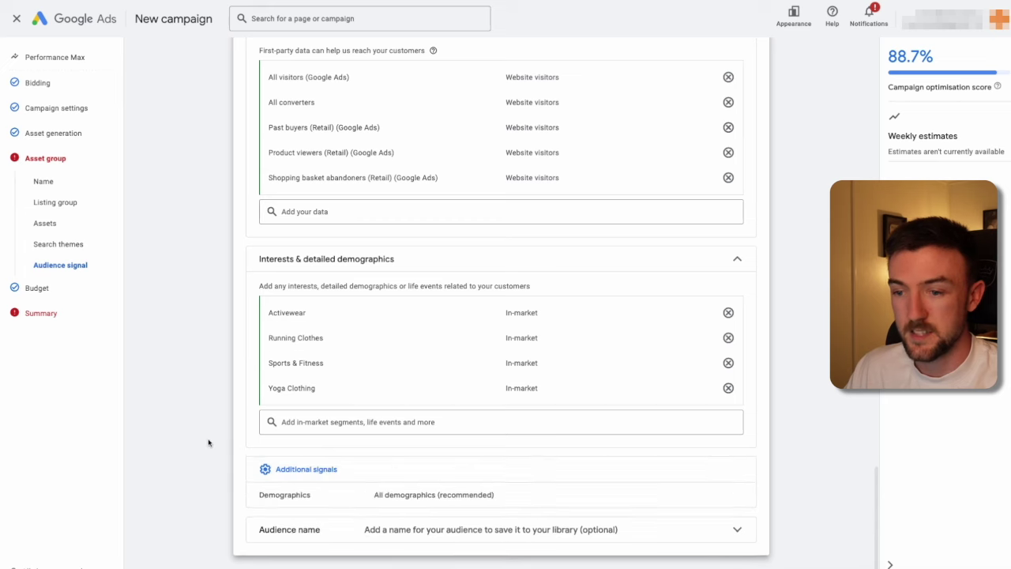
left_click(349, 466)
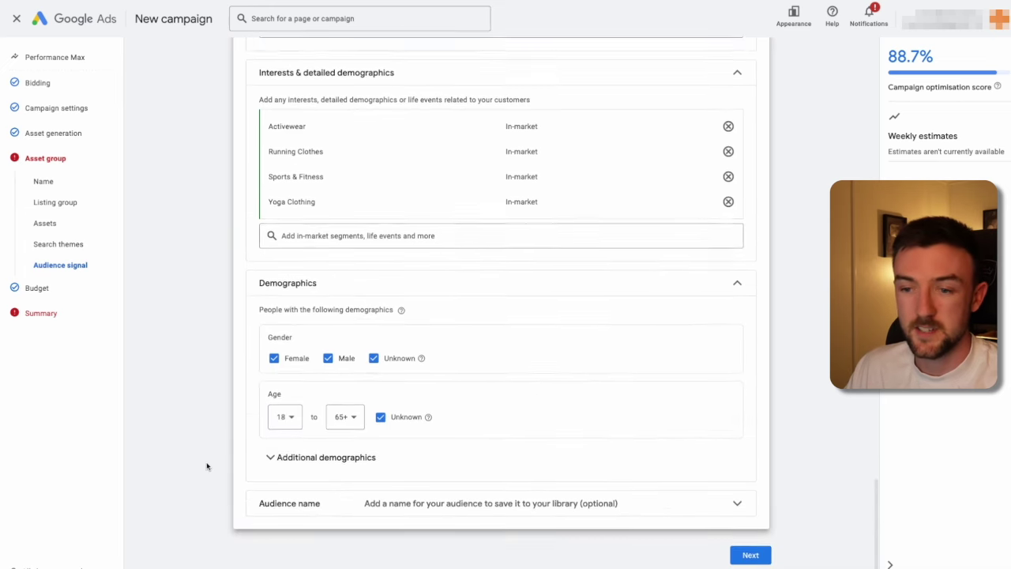
left_click(359, 286)
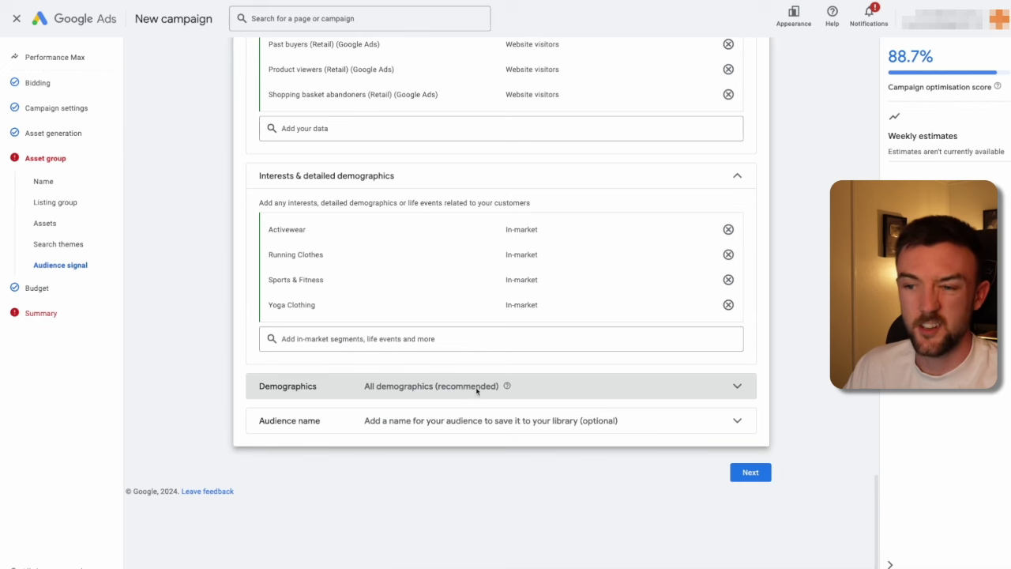
left_click(359, 421)
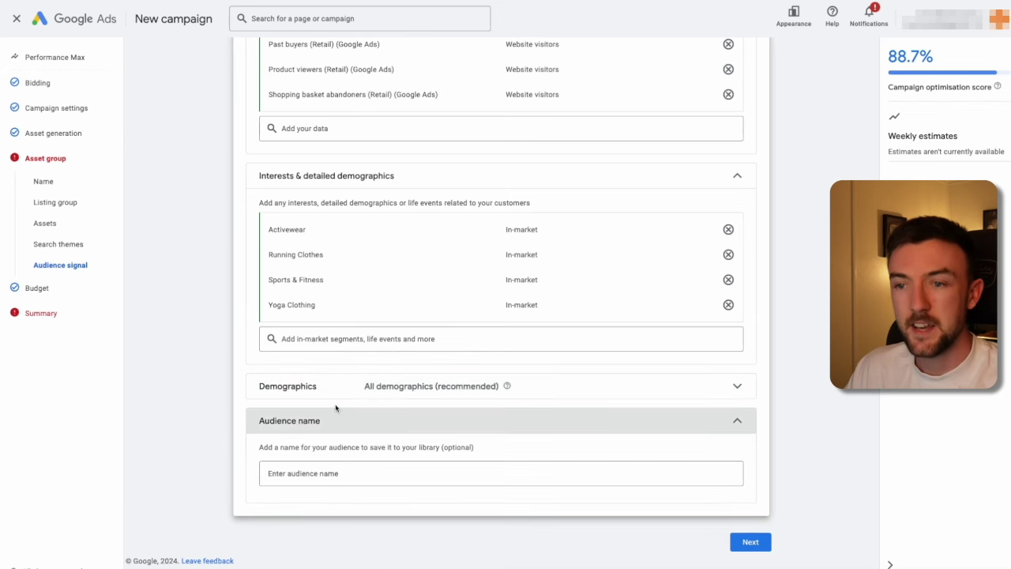
scroll(402, 181, "up", 1)
scroll(241, 308, "down", 1)
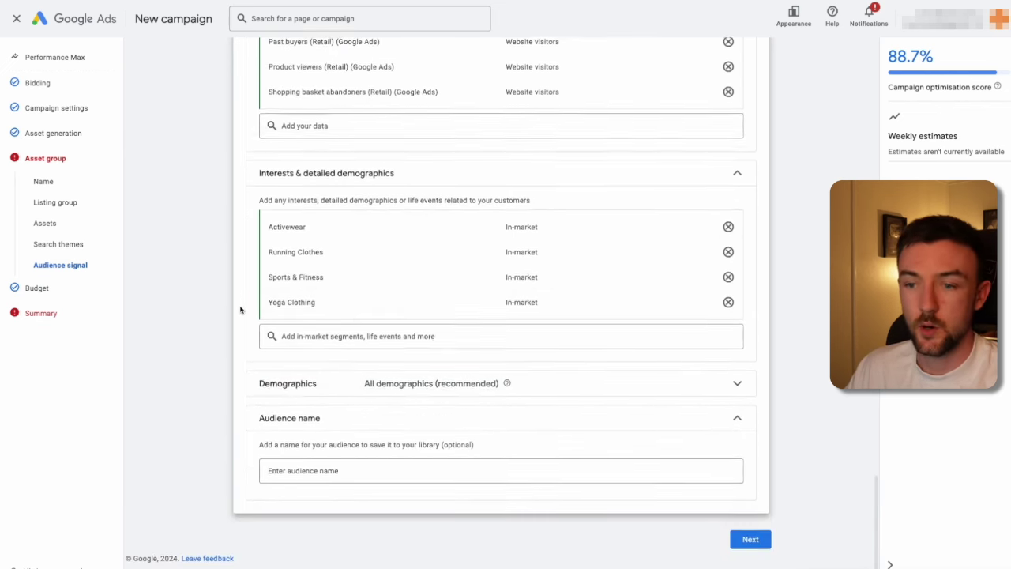
left_click(332, 474)
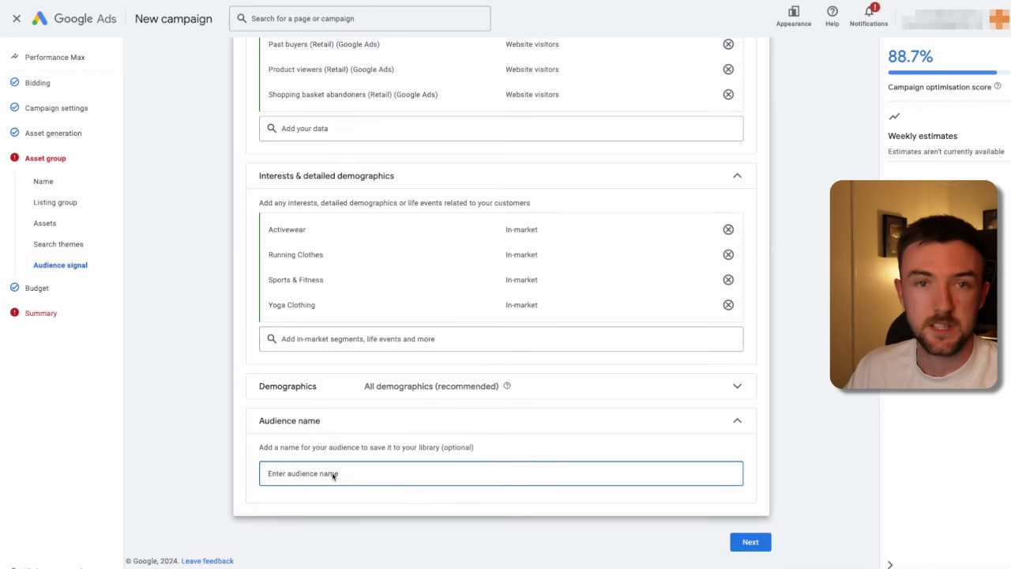
left_click(802, 492)
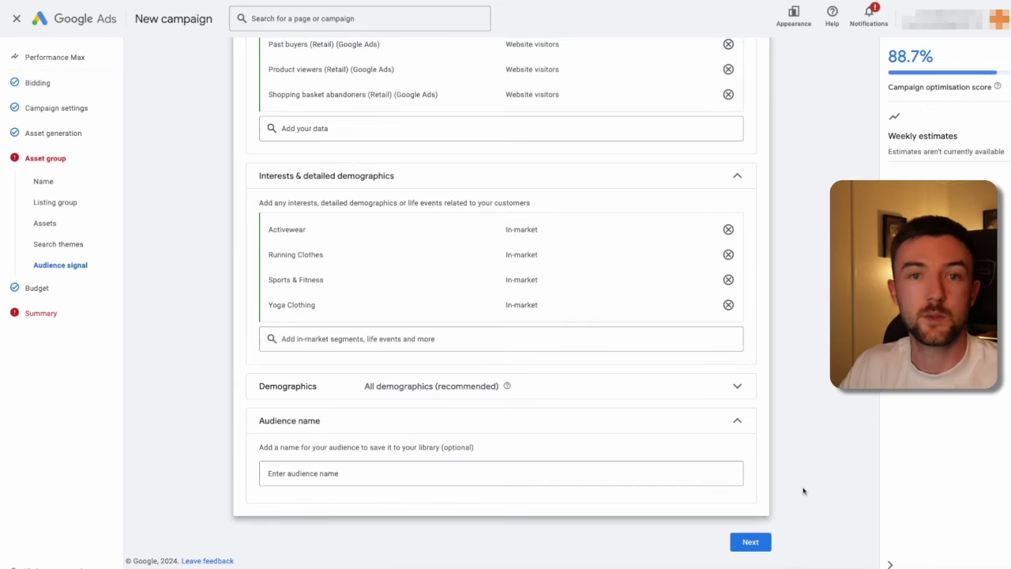